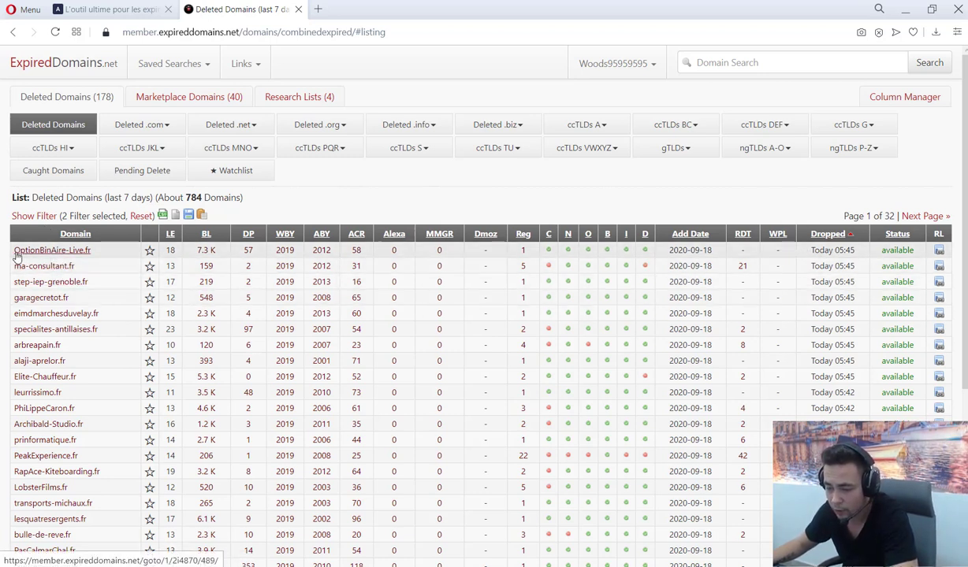
# Filter the deleted domains list by a minimum Majestic Domain Pop of 5 and apply the filter
pyautogui.click(39, 216)
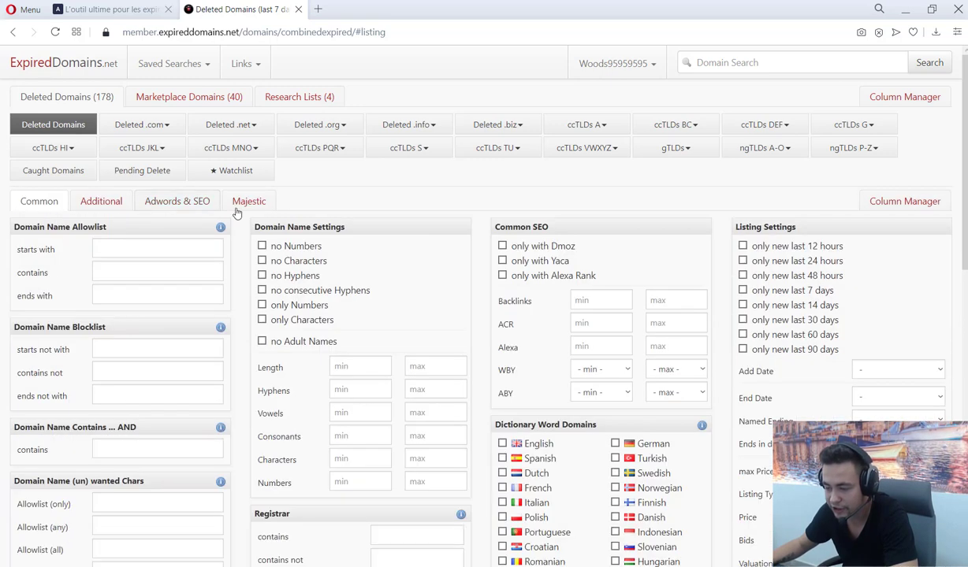
pyautogui.click(239, 205)
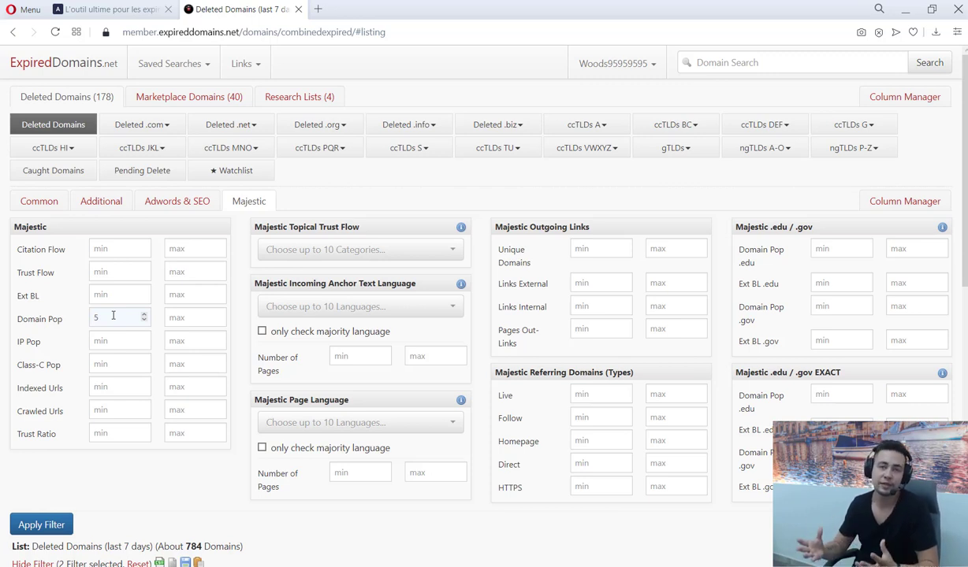
pyautogui.click(42, 526)
pyautogui.scroll(-2, 233, 374)
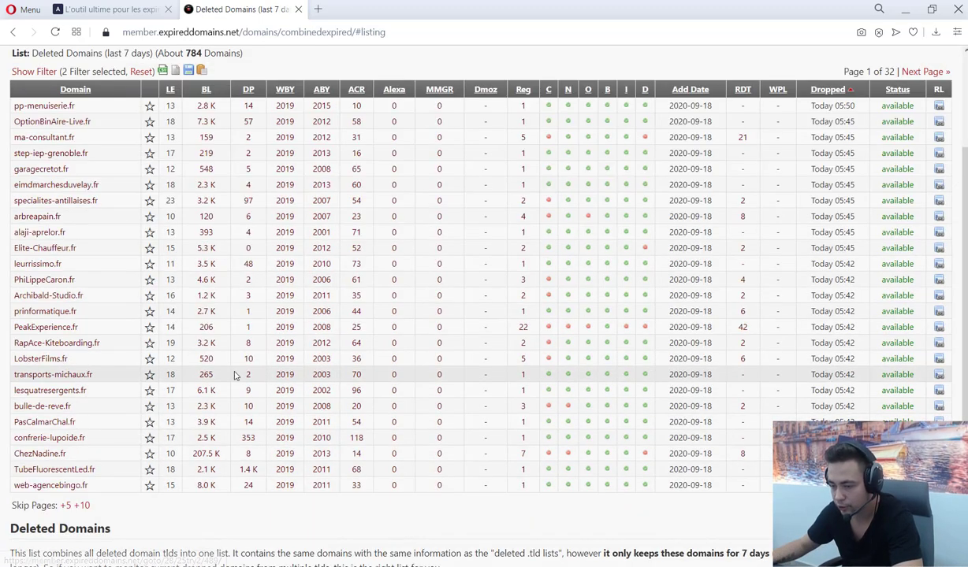
# Select and copy all table rows of the deleted domains list, from pp-menuiserie.fr to web-agencebingo.fr
pyautogui.moveTo(10, 104); pyautogui.dragTo(190, 488)
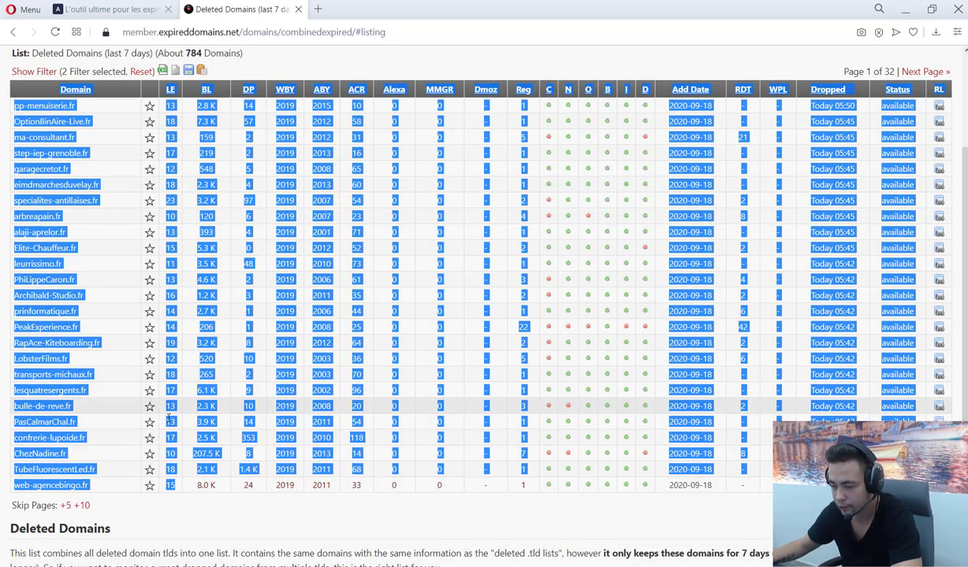
pyautogui.click(141, 4)
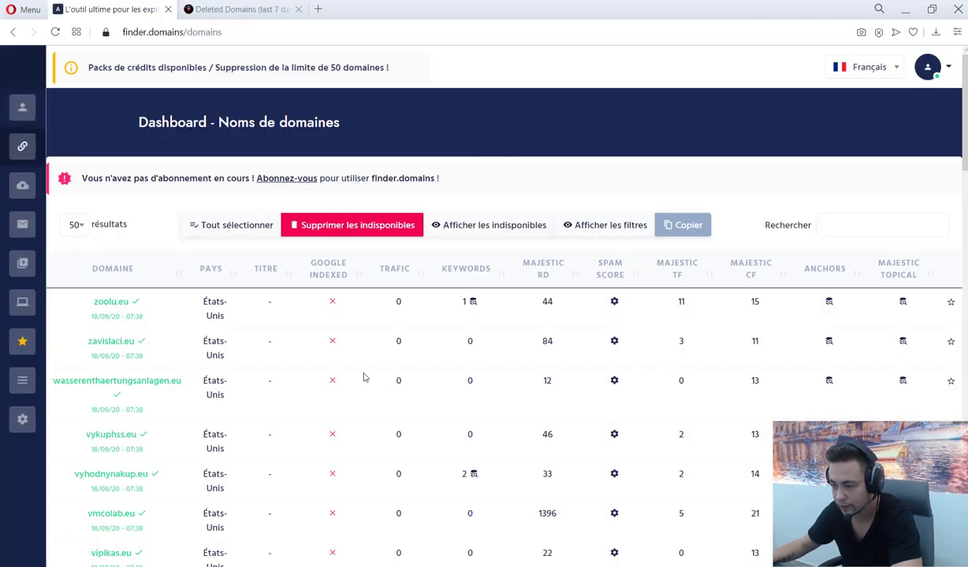
pyautogui.click(277, 357)
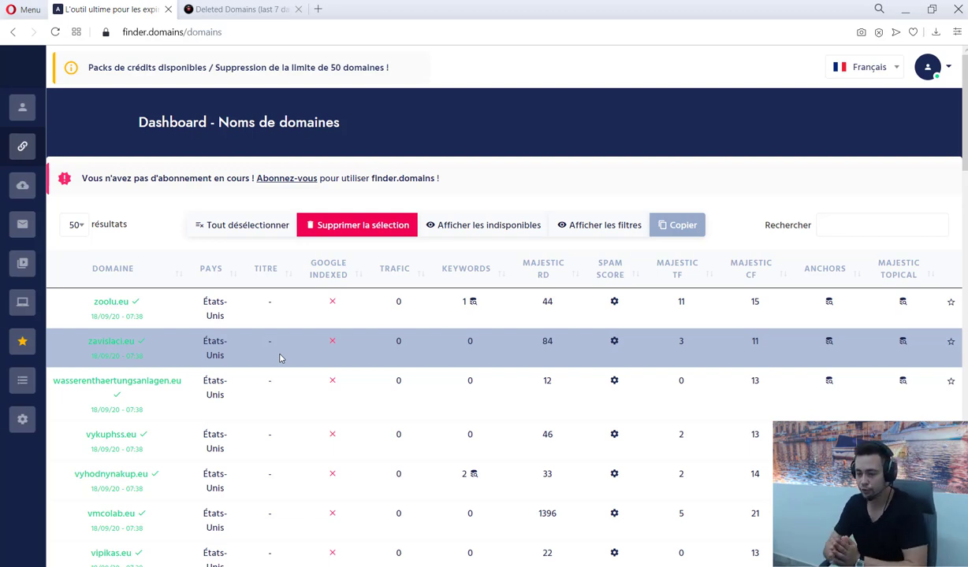
pyautogui.click(238, 6)
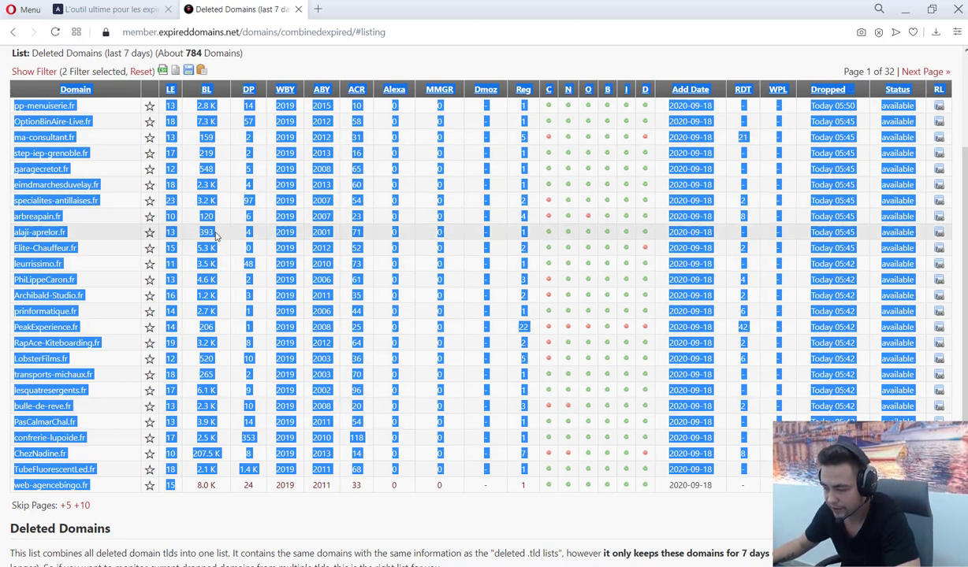
# Switch to finder.domains, open the list import page and paste the copied domain rows into the domain text area
pyautogui.click(86, 4)
pyautogui.moveTo(32, 204)
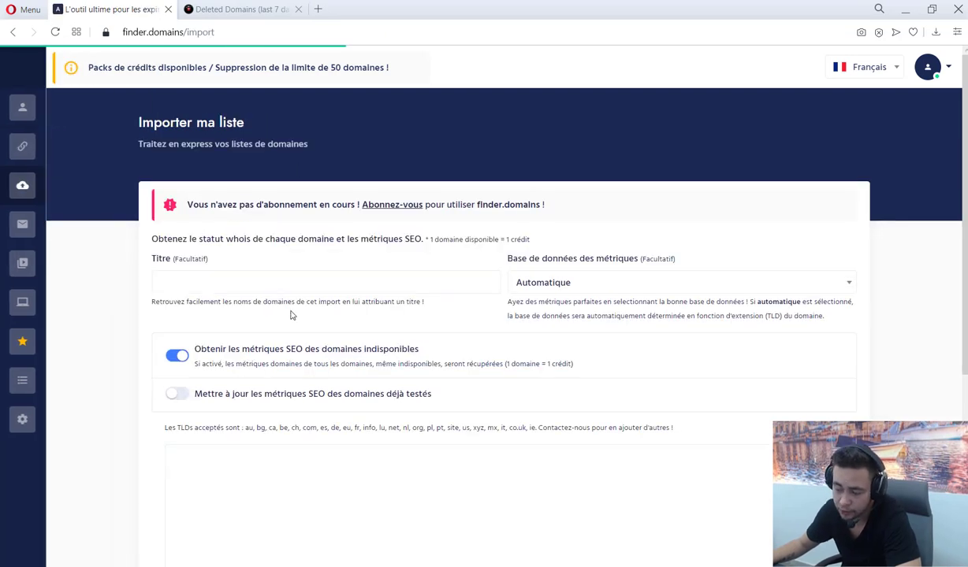
pyautogui.scroll(-2, 290, 315)
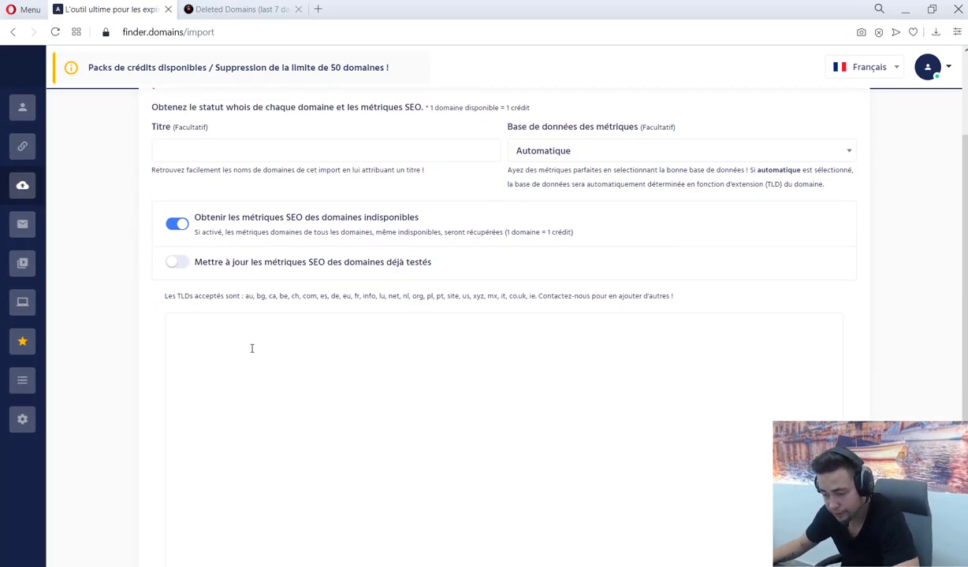
pyautogui.click(252, 349)
pyautogui.hotkey('ctrl', 'v')
# Title the import Liste18/09 and set its metrics database to France
pyautogui.scroll(2, 154, 320)
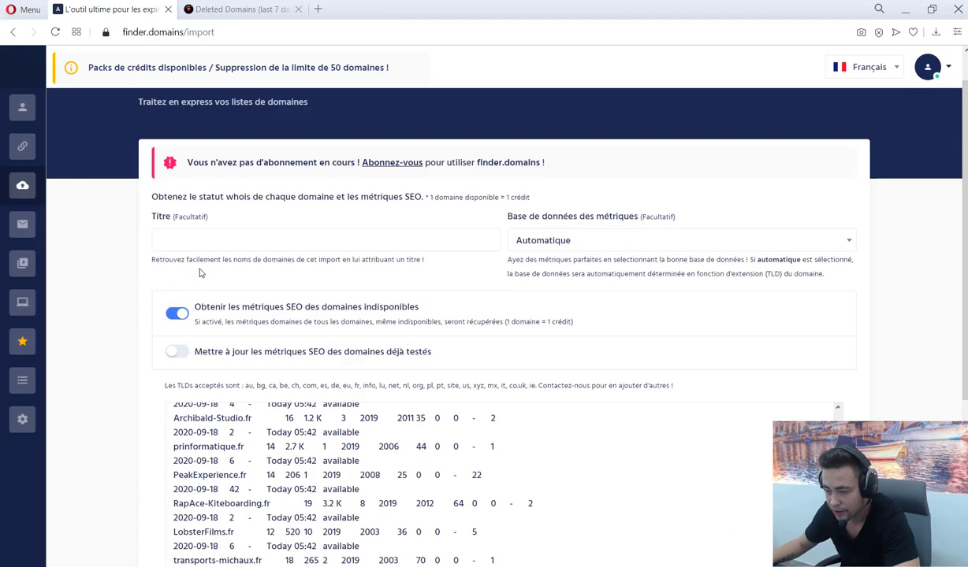
pyautogui.click(199, 238)
pyautogui.write('Liste')
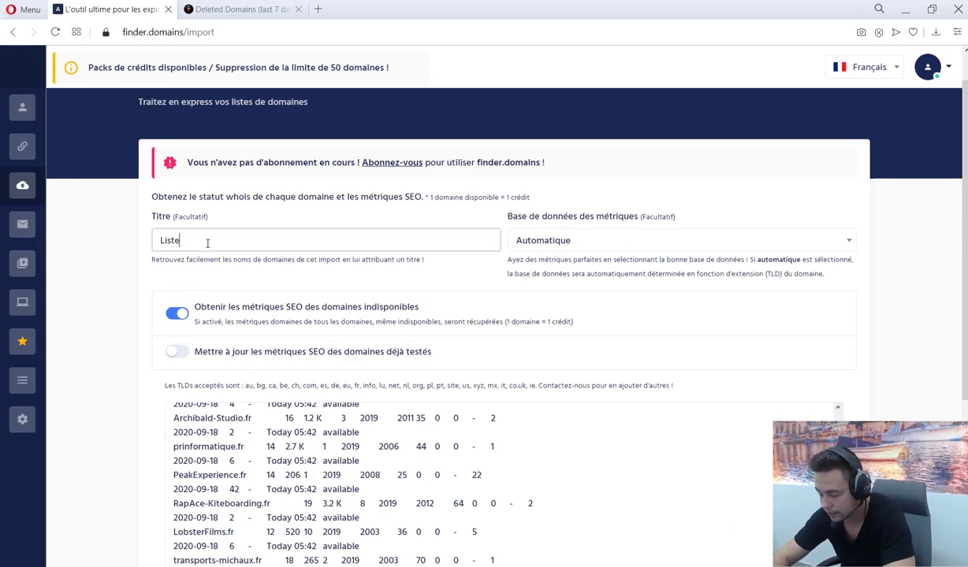
pyautogui.write('18/08')
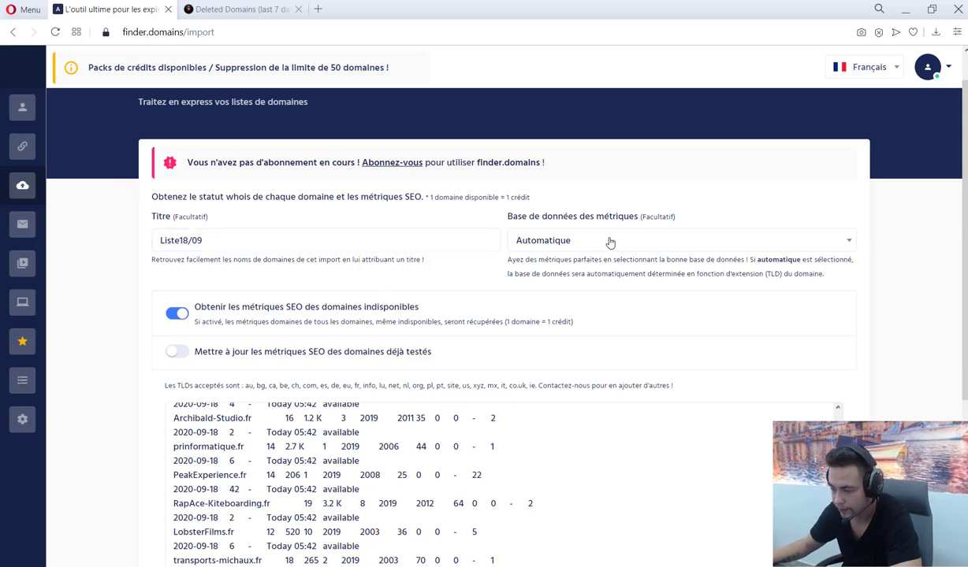
pyautogui.click(584, 236)
pyautogui.write('fr')
pyautogui.click(580, 290)
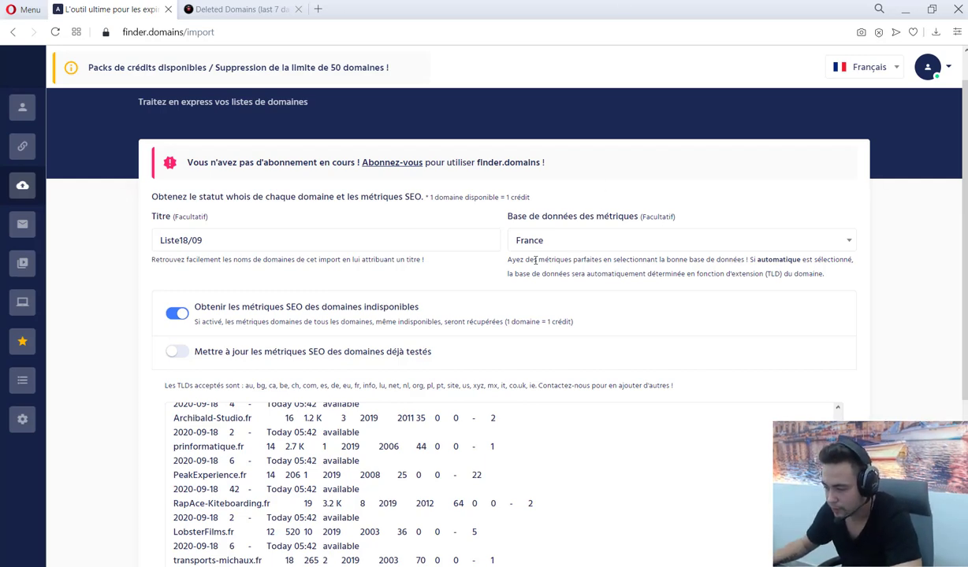
# Process the pasted list, review the detected domains and import them all
pyautogui.moveTo(225, 238); pyautogui.dragTo(132, 250)
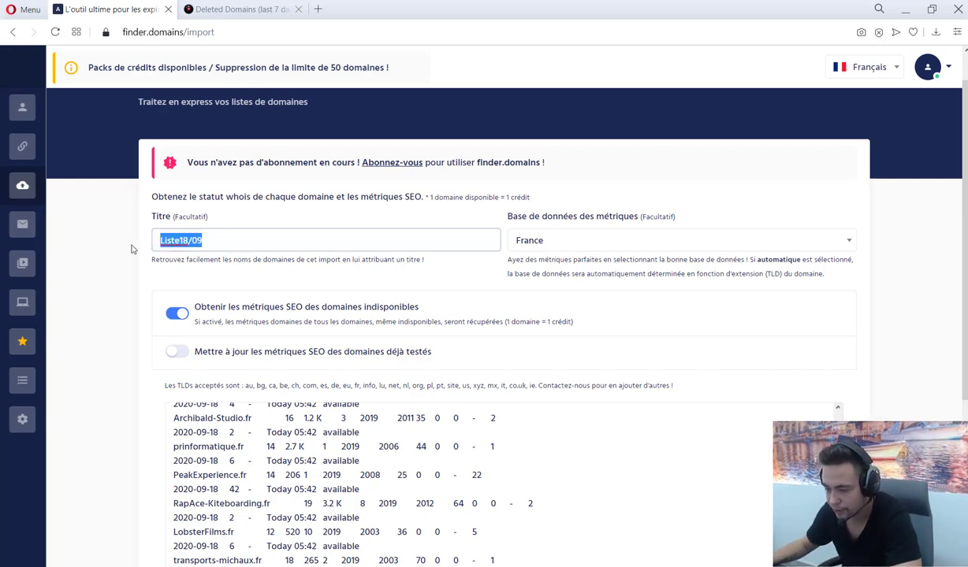
pyautogui.scroll(-3, 308, 369)
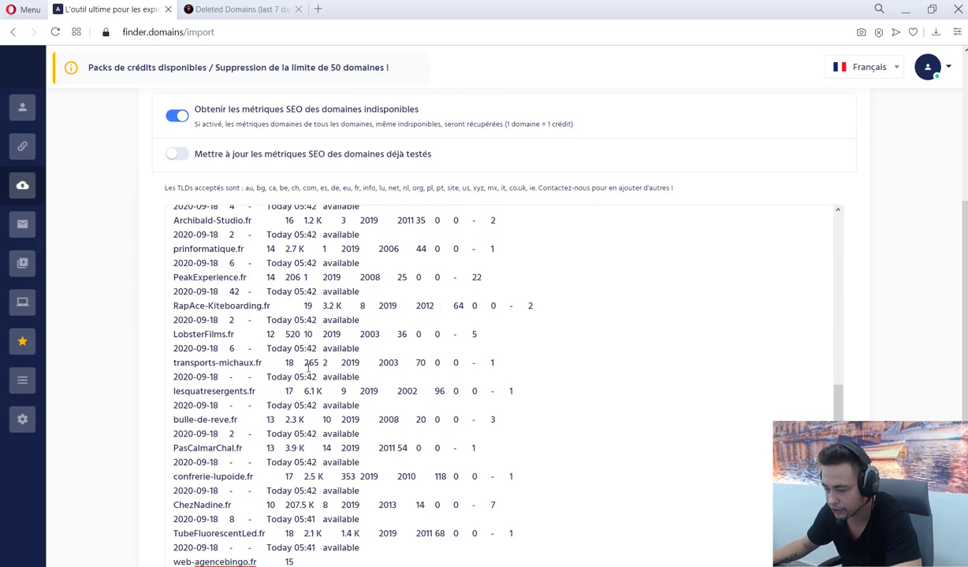
pyautogui.scroll(-1, 337, 394)
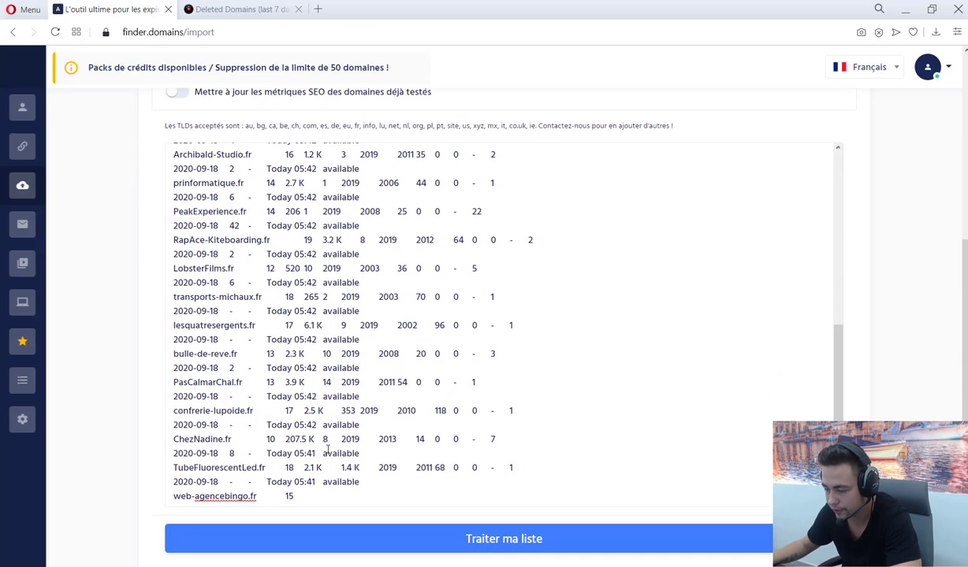
pyautogui.click(432, 541)
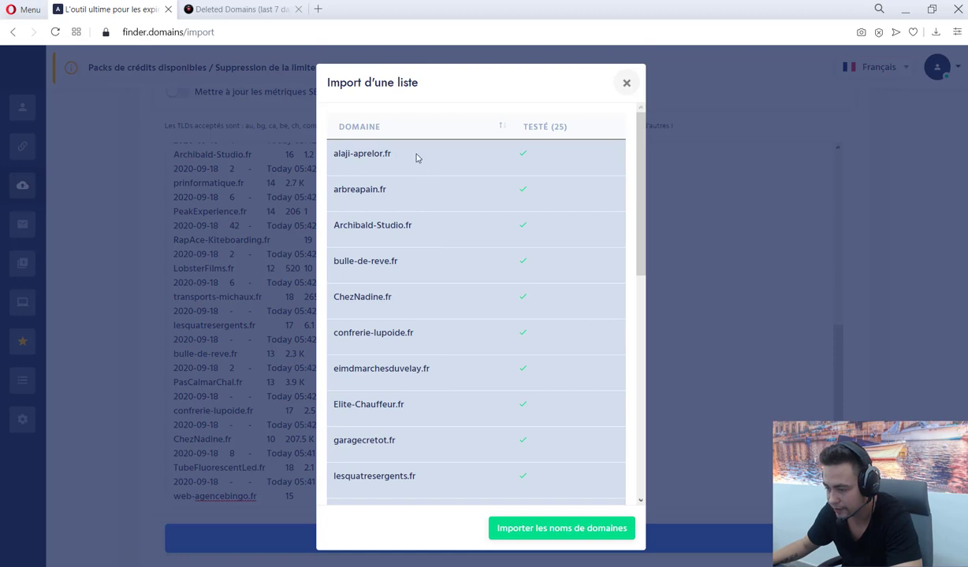
pyautogui.moveTo(566, 128); pyautogui.dragTo(550, 129)
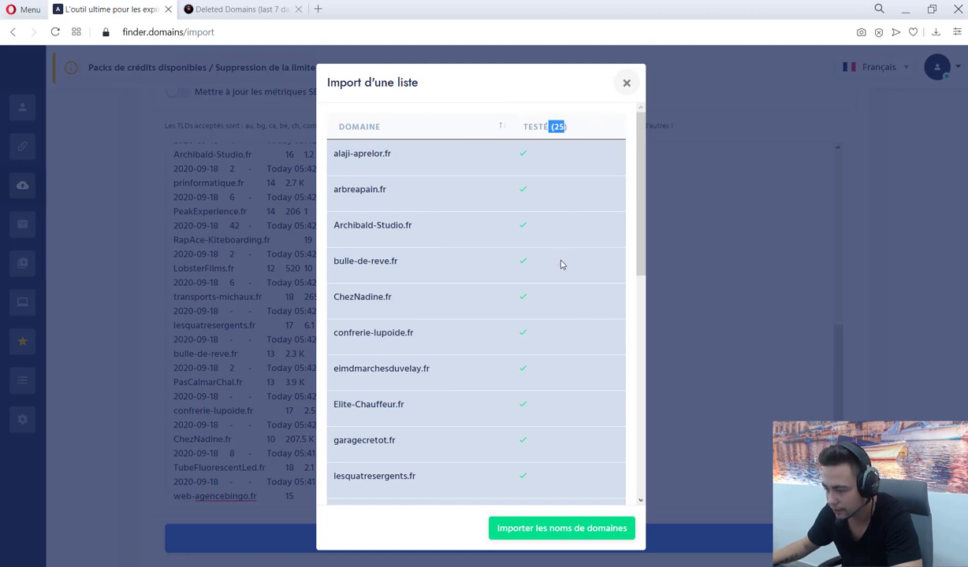
pyautogui.scroll(-6, 558, 272)
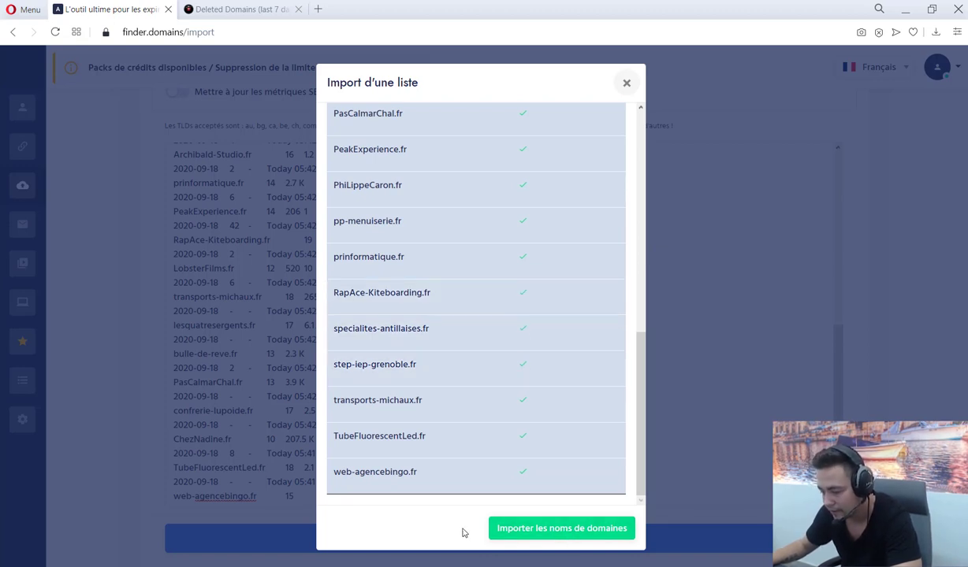
pyautogui.click(533, 531)
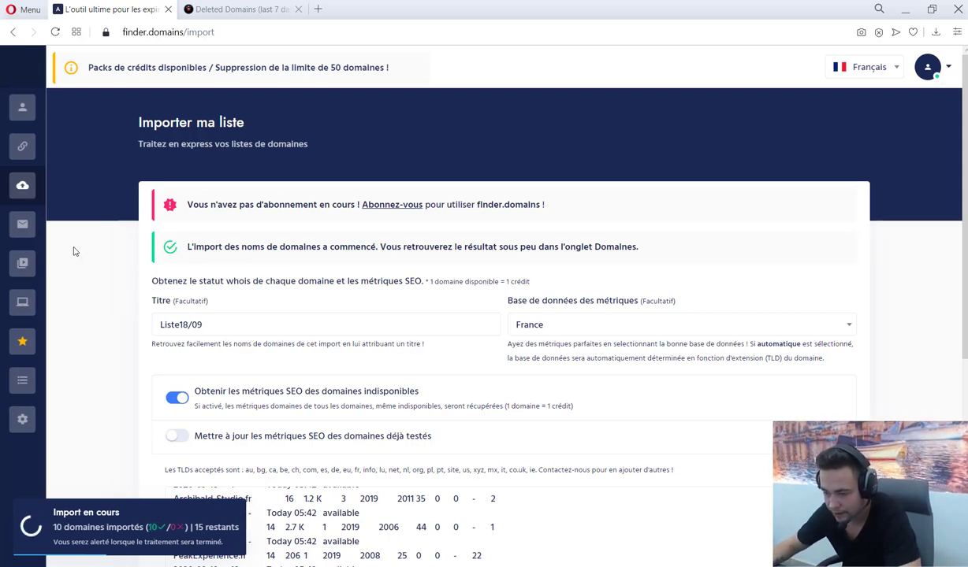
# Open the Noms de domaines list in a new browser tab and switch to it
pyautogui.moveTo(36, 122)
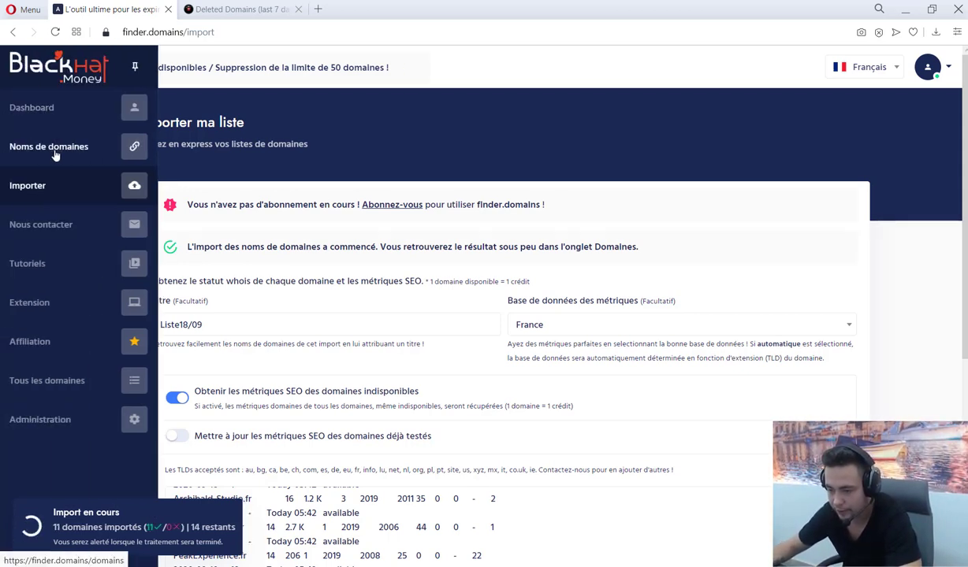
pyautogui.middleClick(55, 155)
pyautogui.click(198, 6)
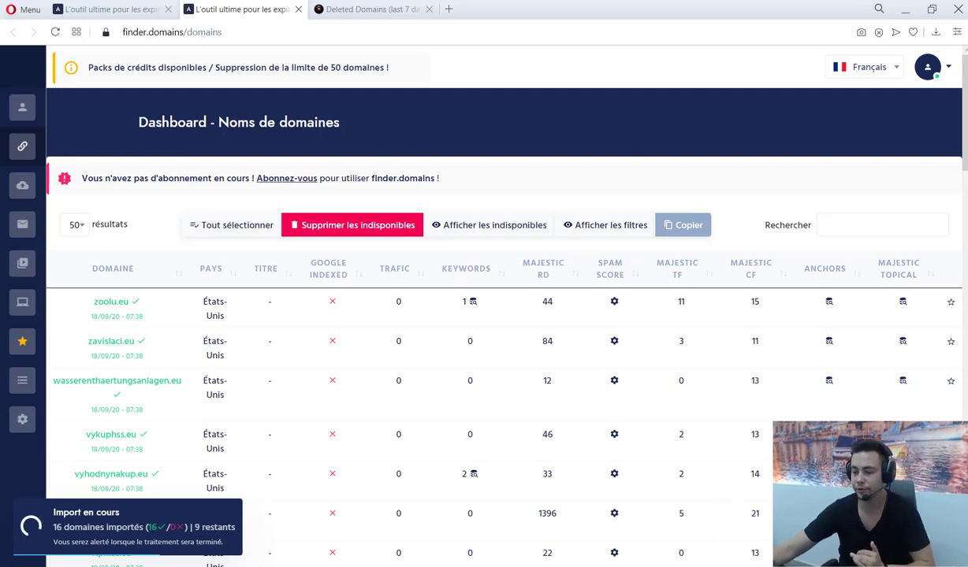
# Inspect the availability mark and test date of zoolu.eu and the domain names listed below it
pyautogui.moveTo(135, 305)
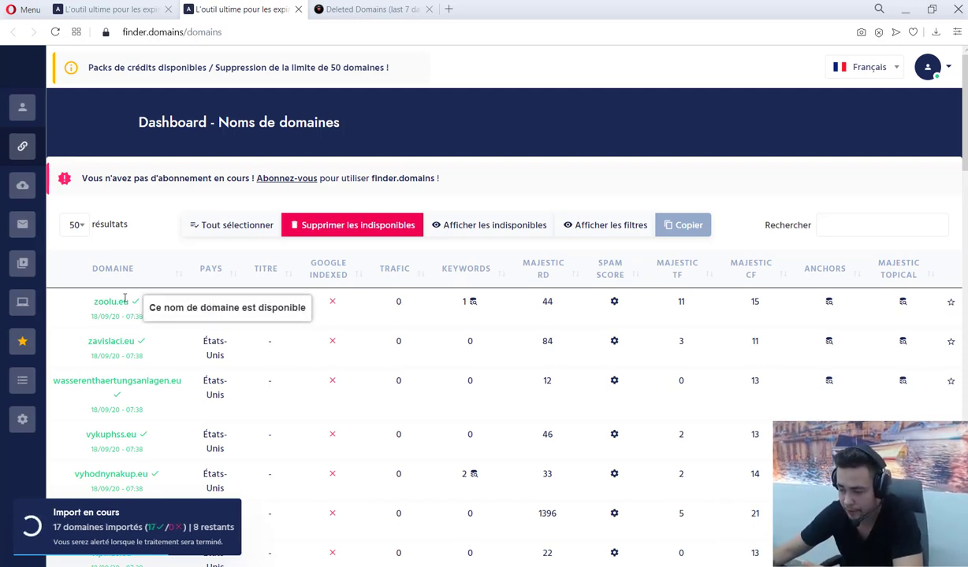
pyautogui.moveTo(91, 316); pyautogui.dragTo(118, 316)
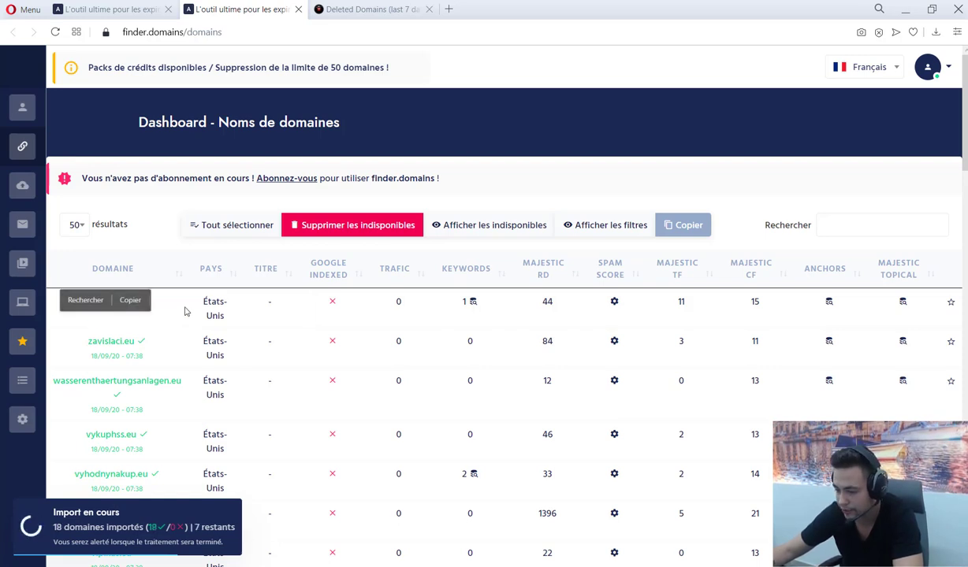
pyautogui.click(147, 319)
pyautogui.click(118, 339)
pyautogui.click(118, 380)
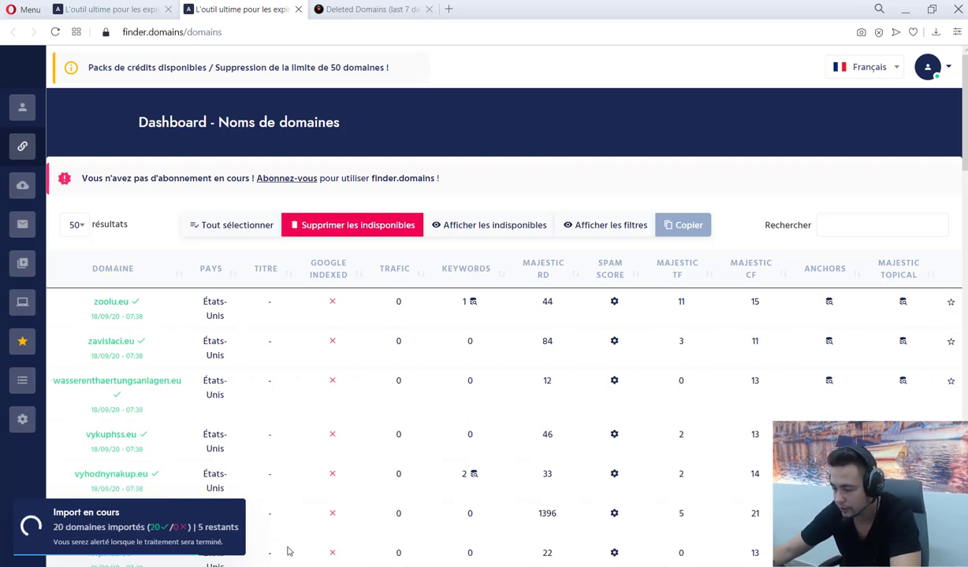
# Select the wasserenthaertungsanlagen.eu row and examine the action links available for it, such as viewing it in SEO Observer
pyautogui.click(685, 393)
pyautogui.hscroll(3, 684, 392)
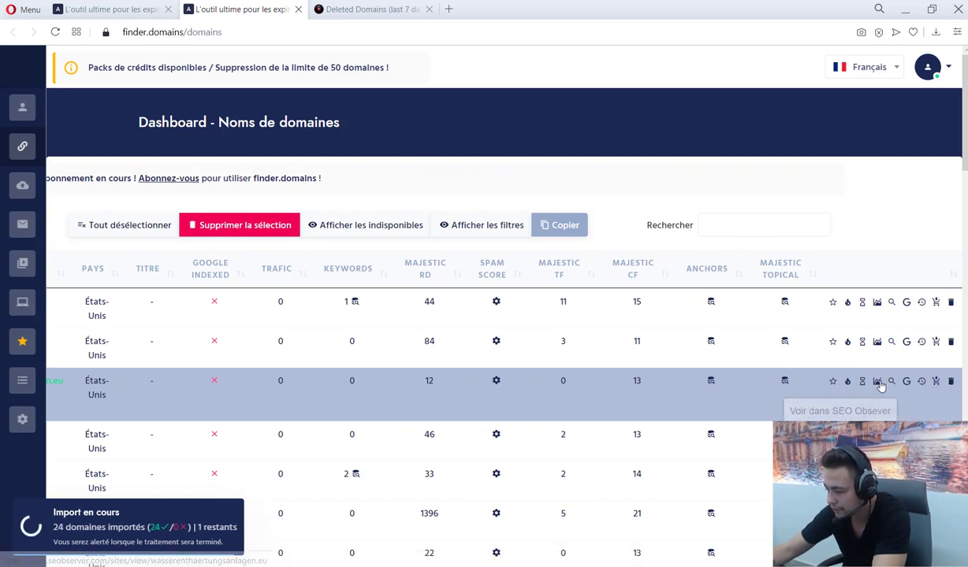
pyautogui.moveTo(862, 383)
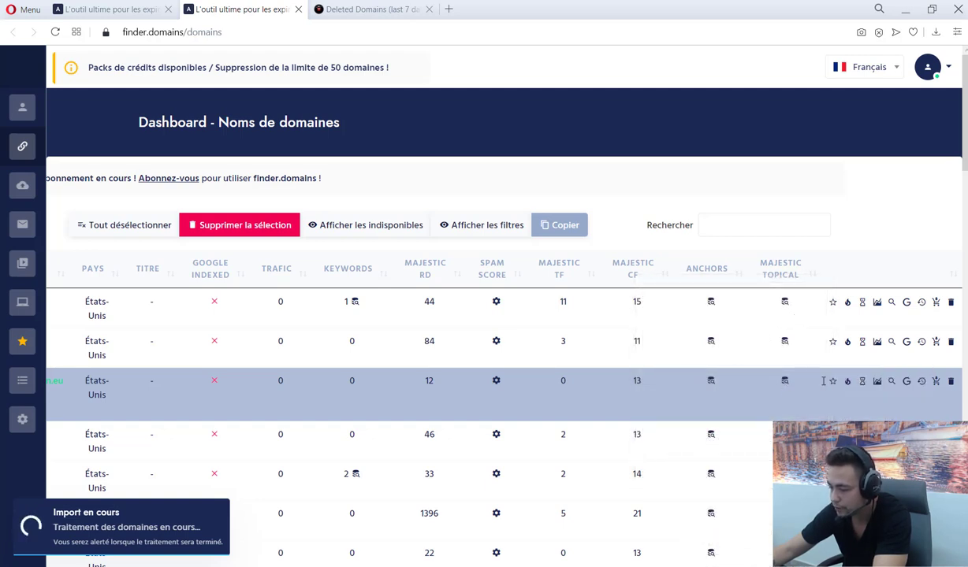
pyautogui.hscroll(-2, 351, 376)
pyautogui.hscroll(-3, 350, 376)
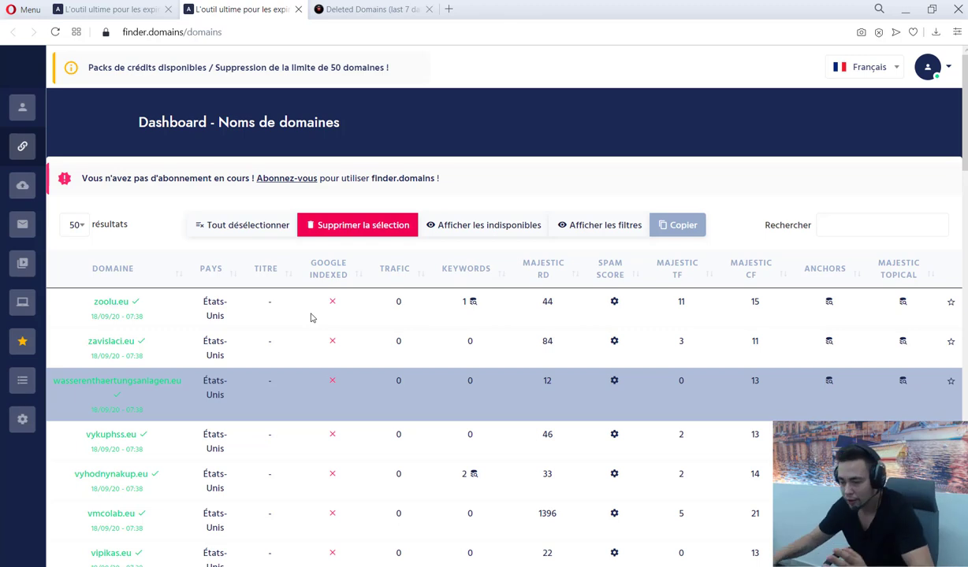
# Show the unavailable domains temporarily to examine the availability and SEO metrics of voitures-electriques.eu, and hide them again
pyautogui.moveTo(89, 189)
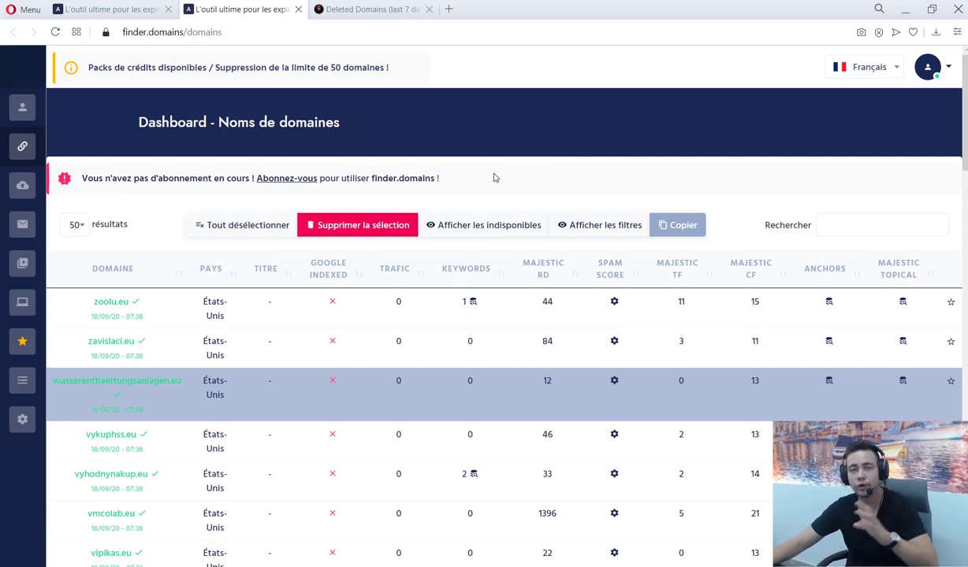
pyautogui.click(468, 226)
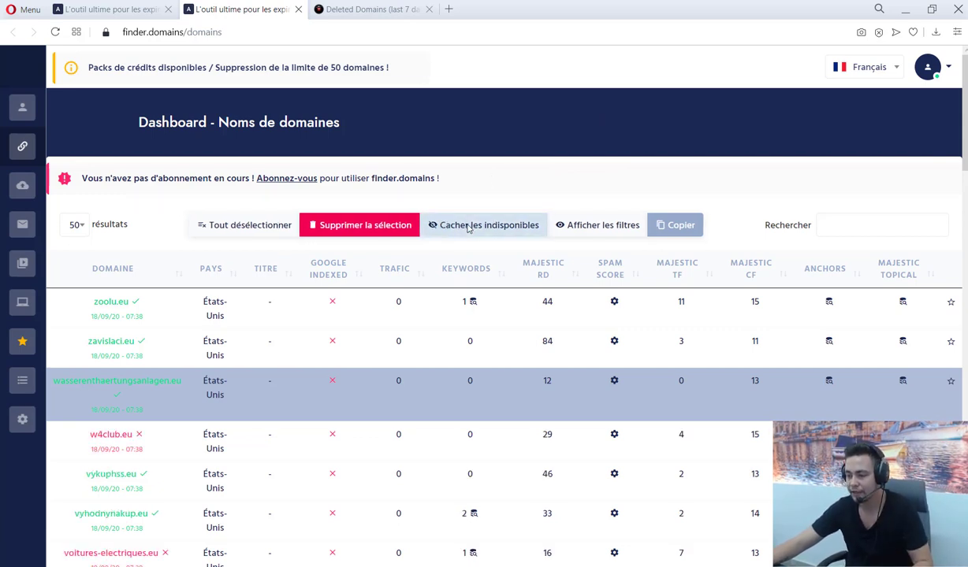
pyautogui.scroll(-2, 309, 281)
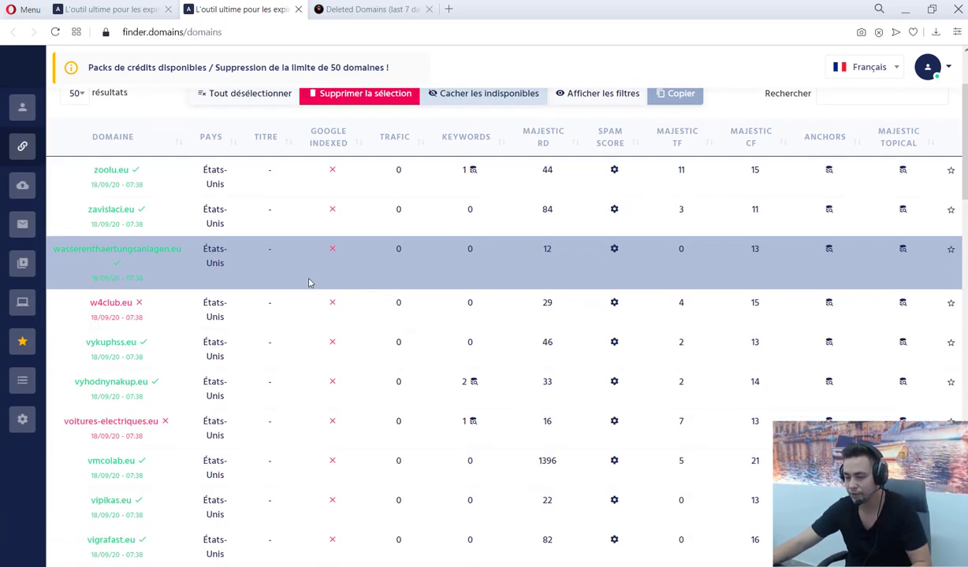
pyautogui.scroll(-1, 197, 308)
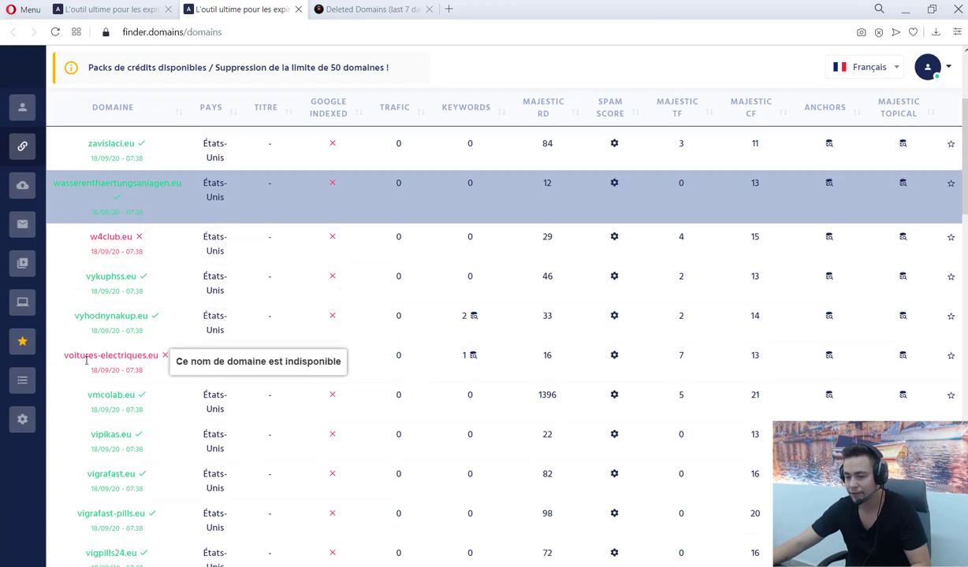
pyautogui.moveTo(64, 358); pyautogui.dragTo(159, 359)
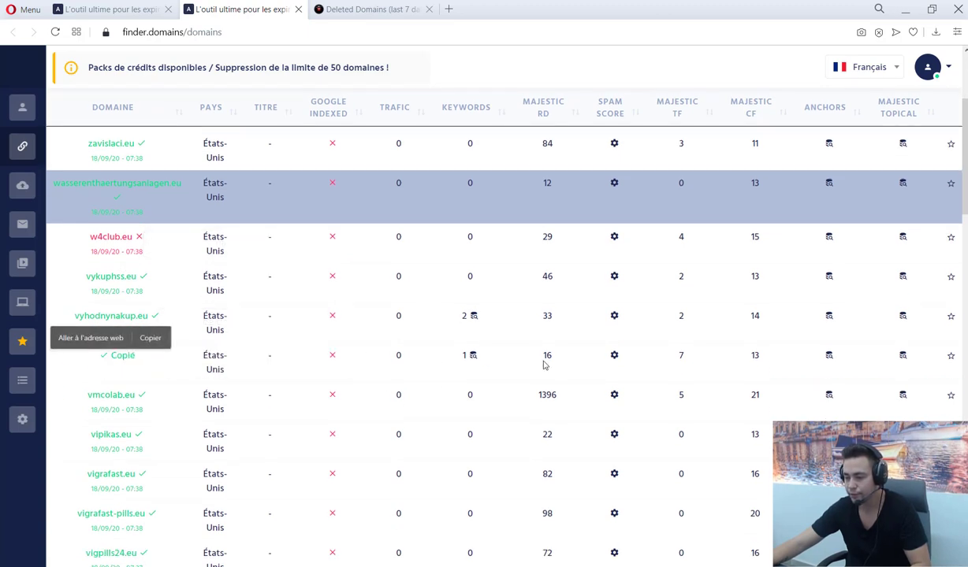
pyautogui.moveTo(386, 356); pyautogui.dragTo(544, 356)
pyautogui.scroll(3, 526, 344)
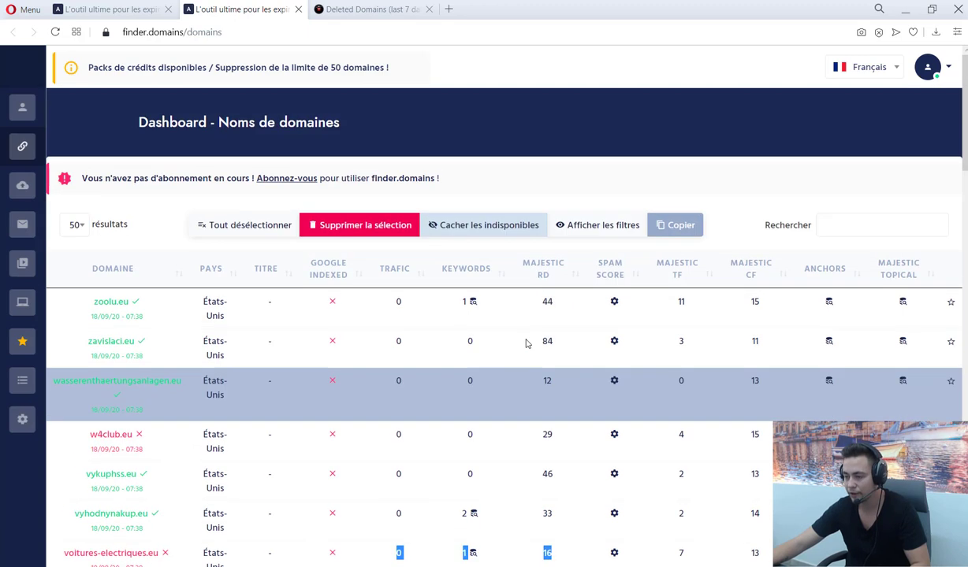
pyautogui.click(487, 225)
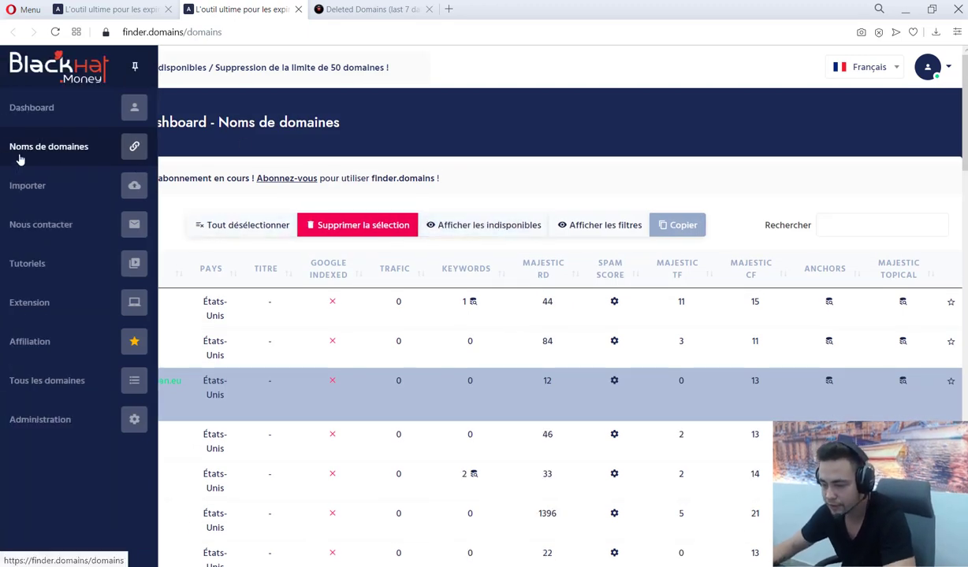
# Reload the Noms de domaines list and look through the availability marks of the .fr domains from Liste18/09
pyautogui.click(30, 149)
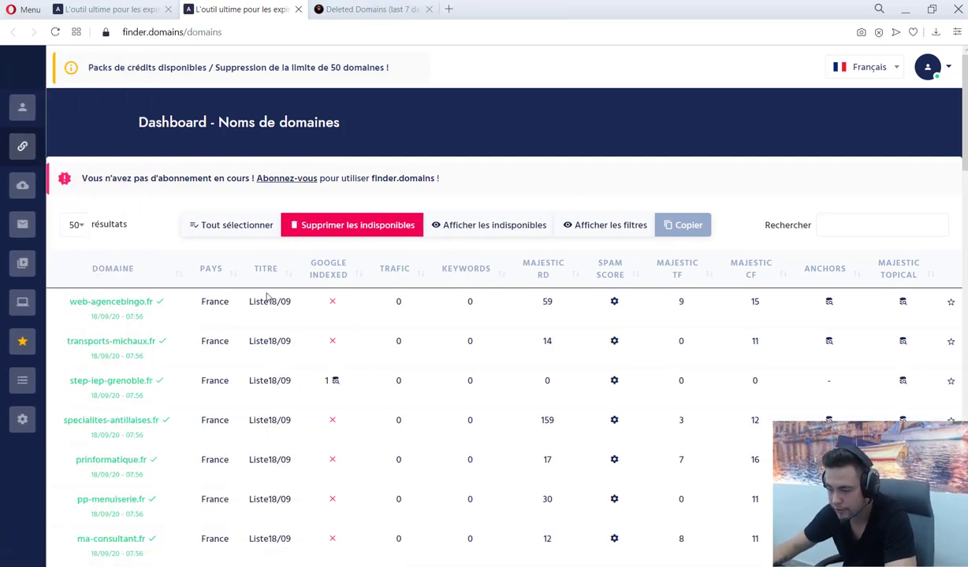
pyautogui.scroll(-10, 138, 331)
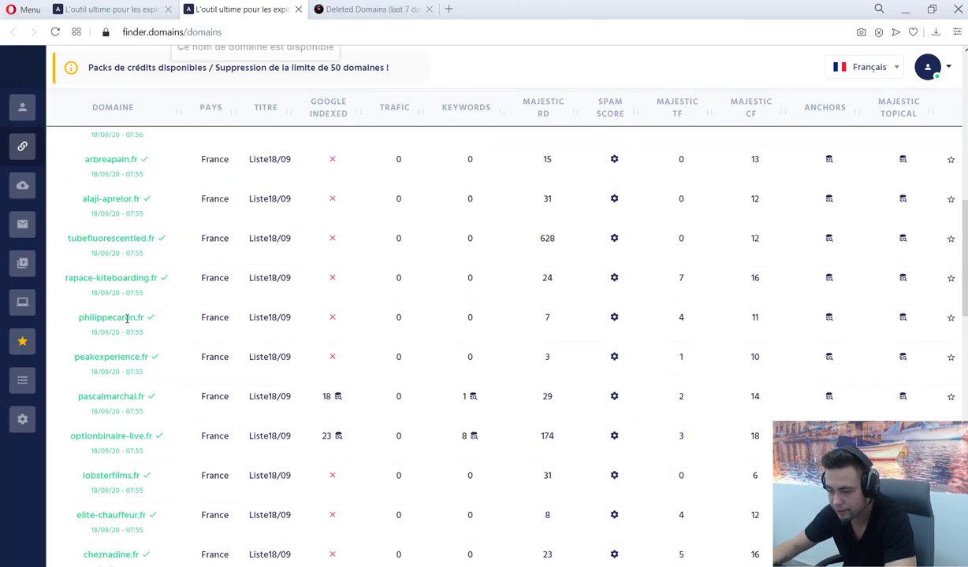
pyautogui.scroll(5, 135, 382)
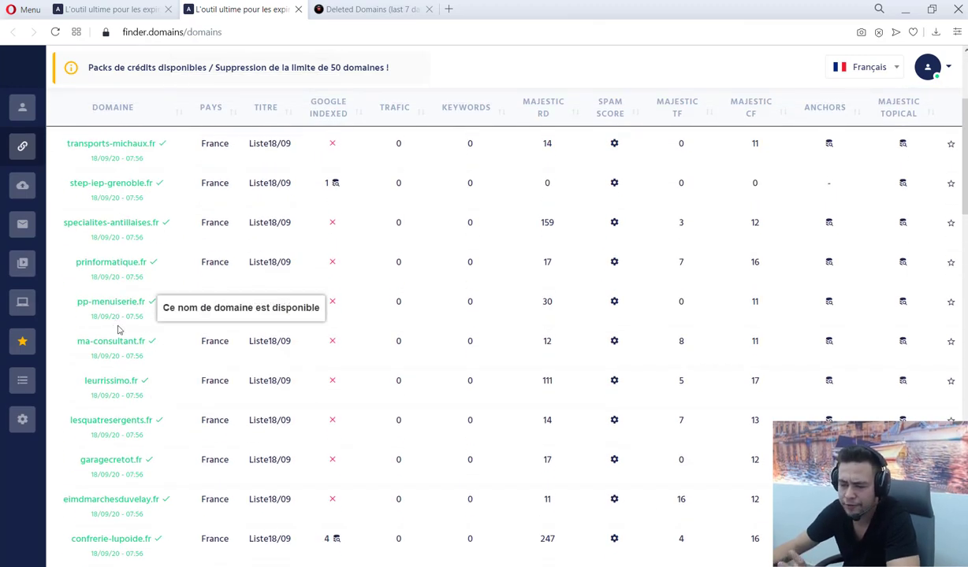
pyautogui.scroll(3, 264, 293)
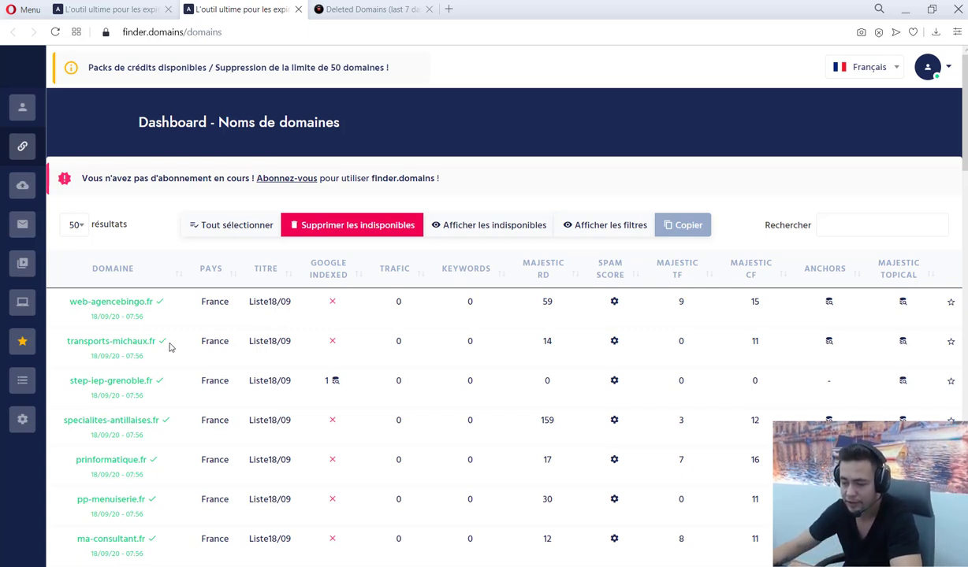
pyautogui.moveTo(159, 343)
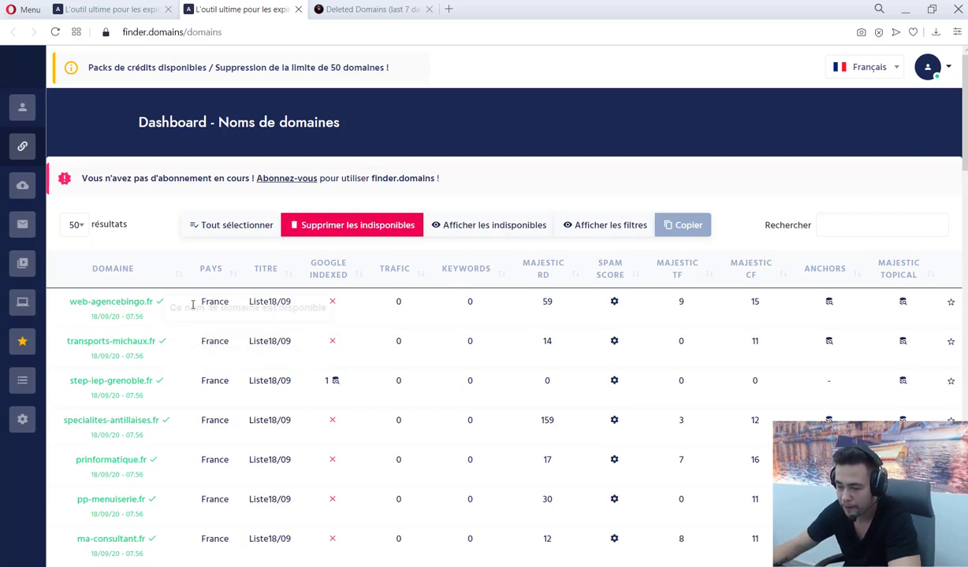
# Inspect the country, title, Google indexing, traffic and keywords values of web-agencebingo.fr
pyautogui.moveTo(197, 306); pyautogui.dragTo(233, 305)
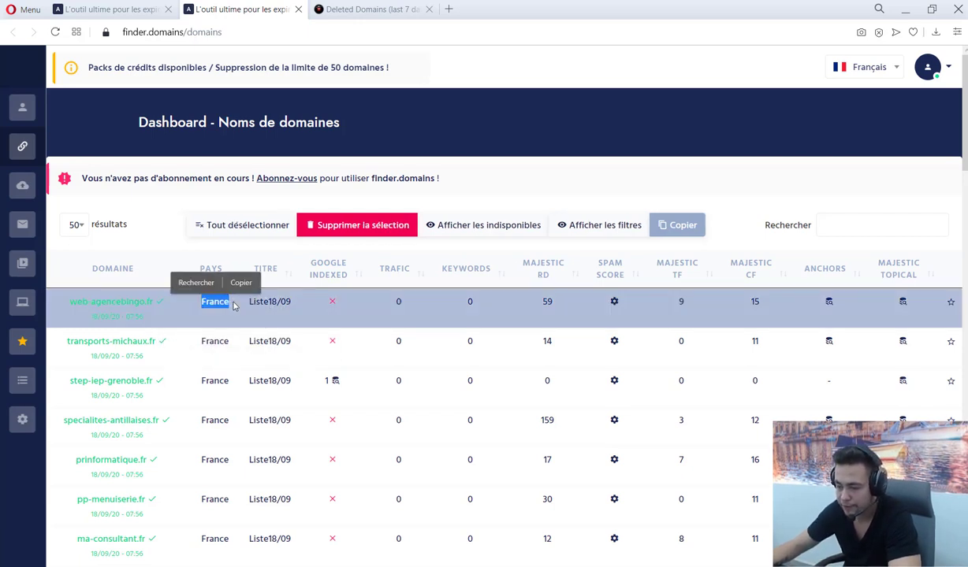
pyautogui.moveTo(291, 304); pyautogui.dragTo(248, 305)
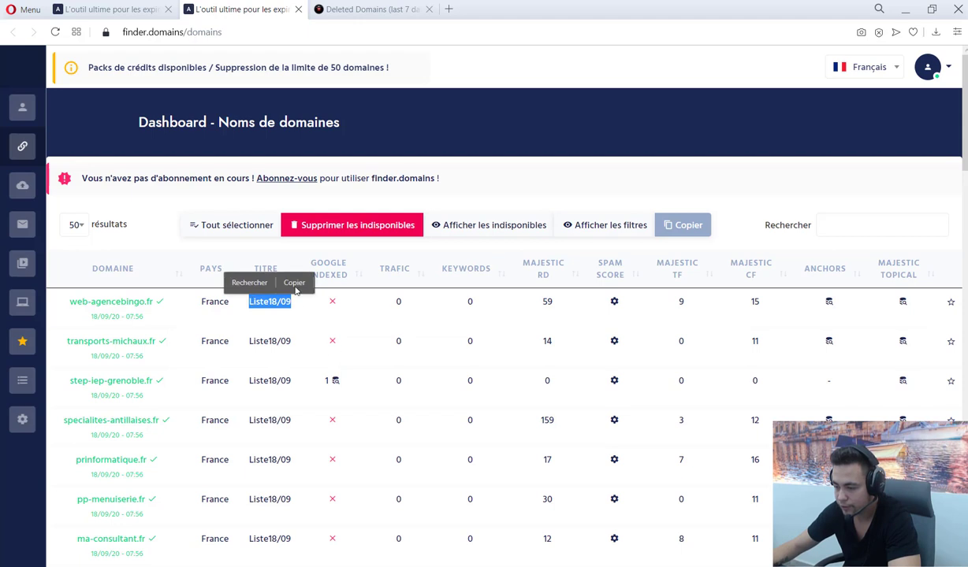
pyautogui.click(329, 307)
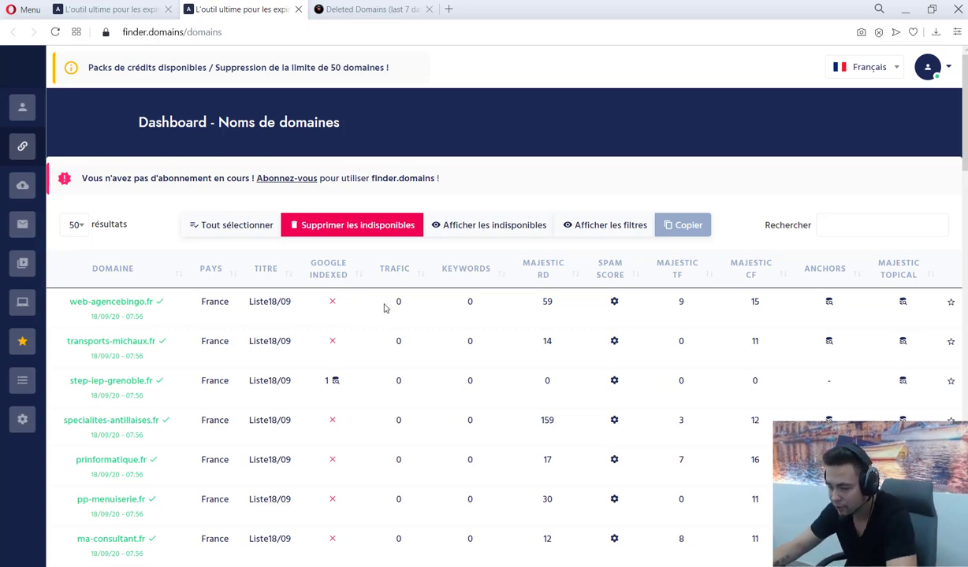
pyautogui.moveTo(389, 304); pyautogui.dragTo(407, 307)
pyautogui.moveTo(473, 303); pyautogui.dragTo(461, 307)
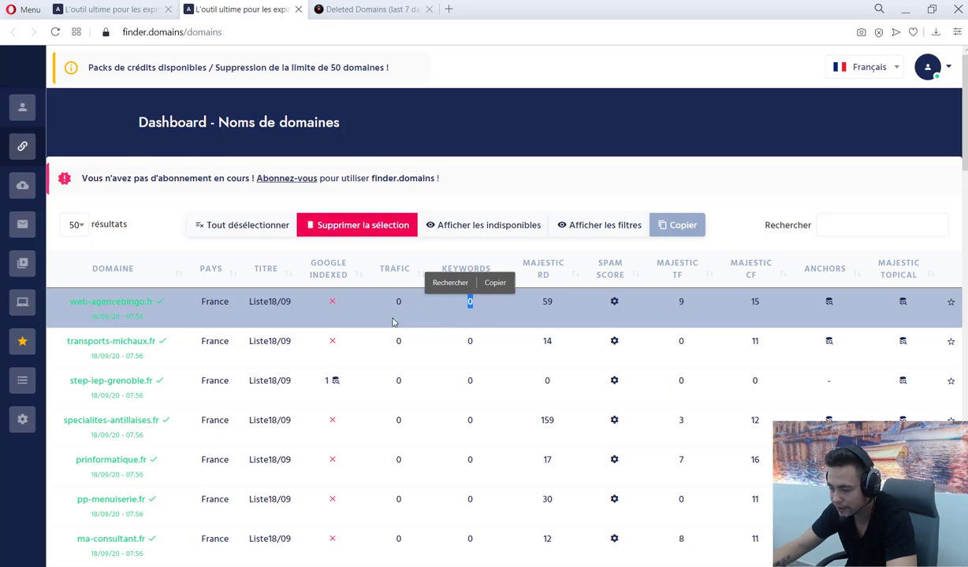
pyautogui.click(408, 309)
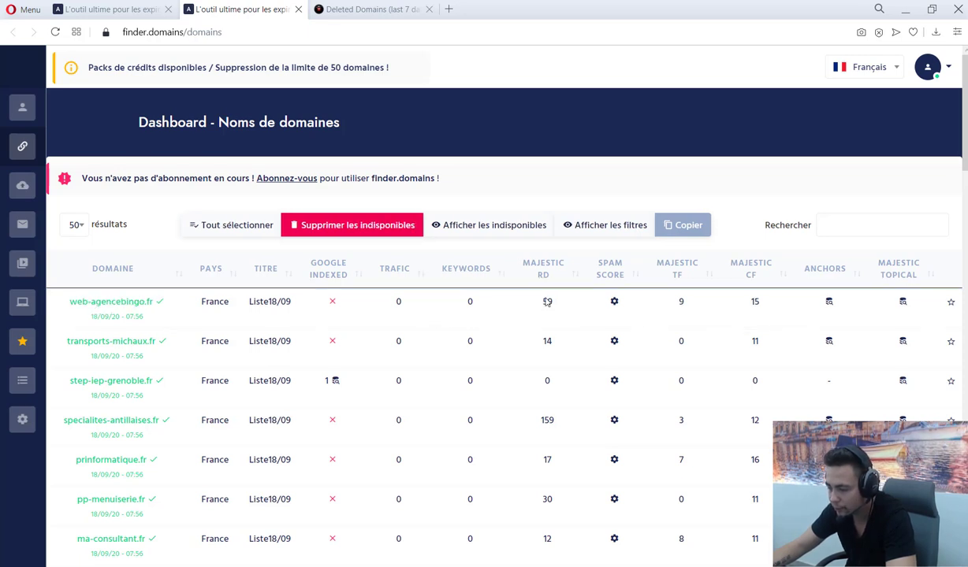
# Retrieve the spam score of web-agencebingo.fr and inspect its Majestic TF and CF values
pyautogui.click(614, 302)
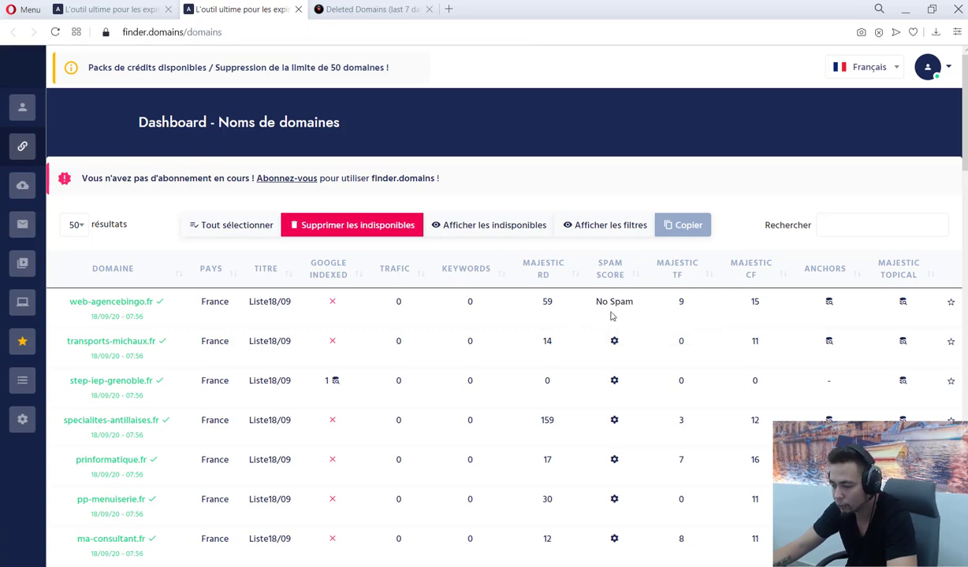
pyautogui.moveTo(634, 303); pyautogui.dragTo(597, 304)
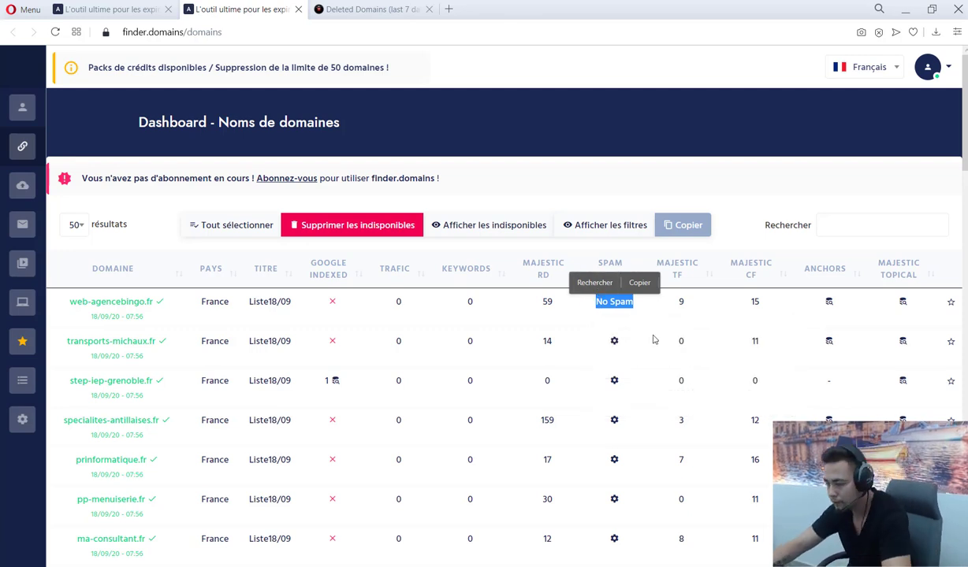
pyautogui.moveTo(687, 303); pyautogui.dragTo(676, 303)
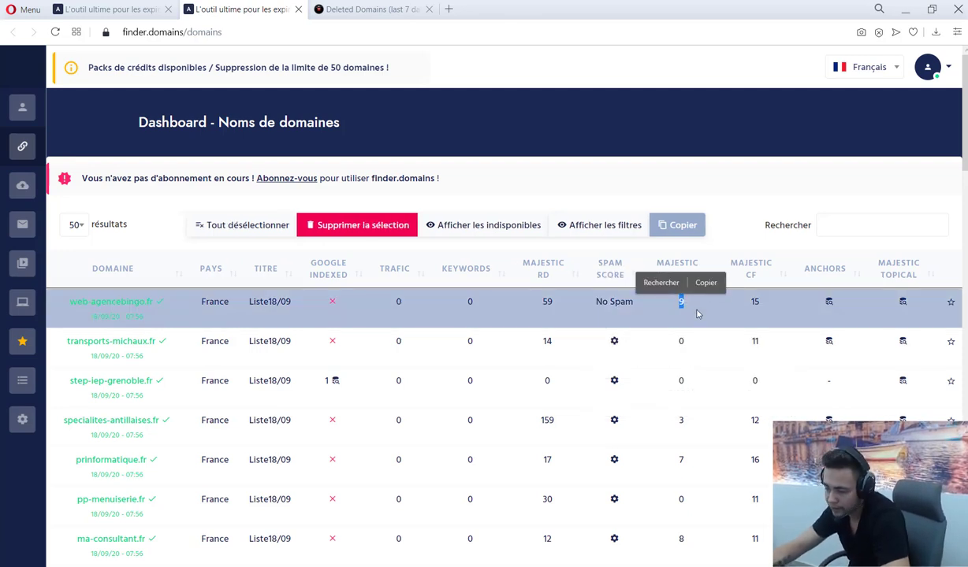
pyautogui.click(698, 315)
pyautogui.moveTo(762, 305); pyautogui.dragTo(742, 306)
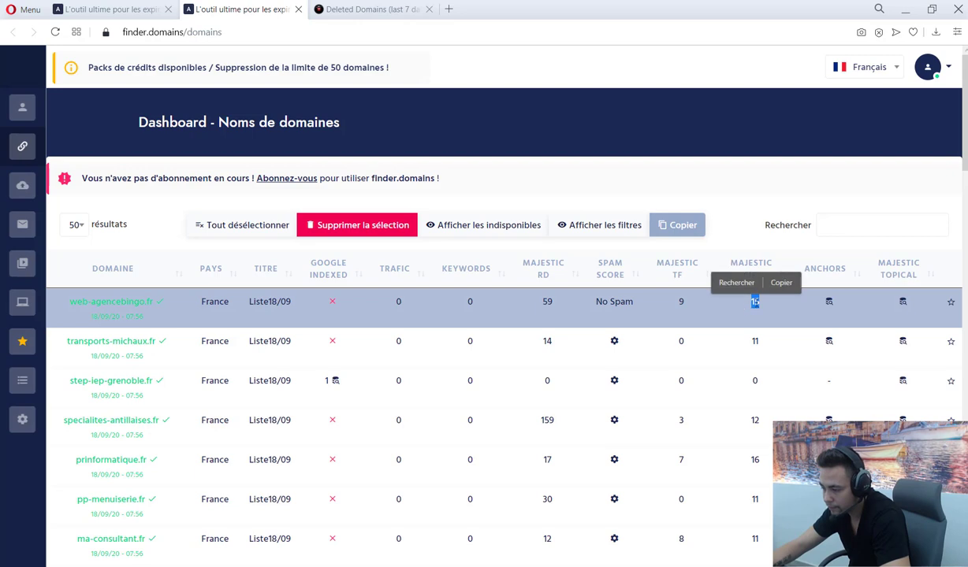
# Import the anchors of web-agencebingo.fr, review the anchor list, and check the domain's Majestic Topical category
pyautogui.click(829, 303)
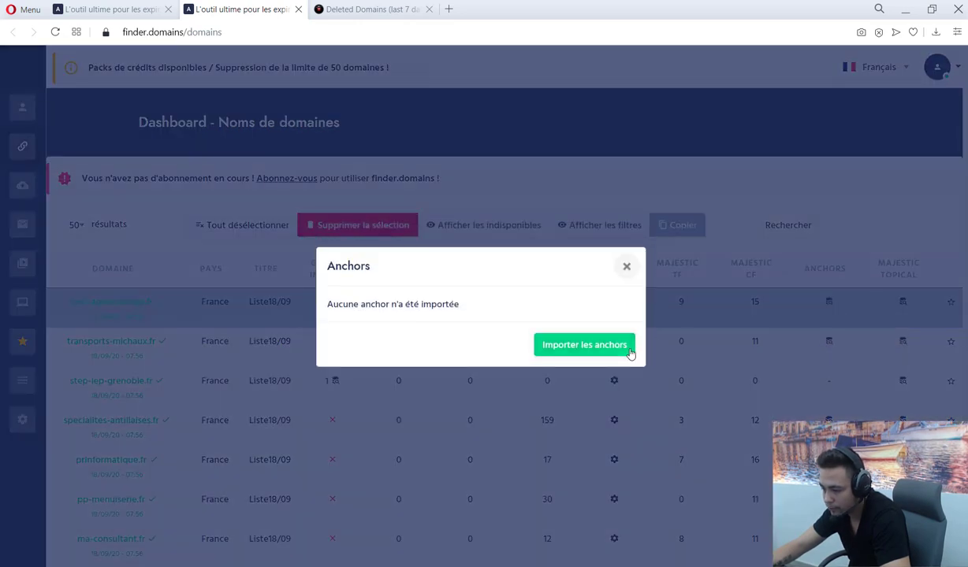
pyautogui.click(628, 352)
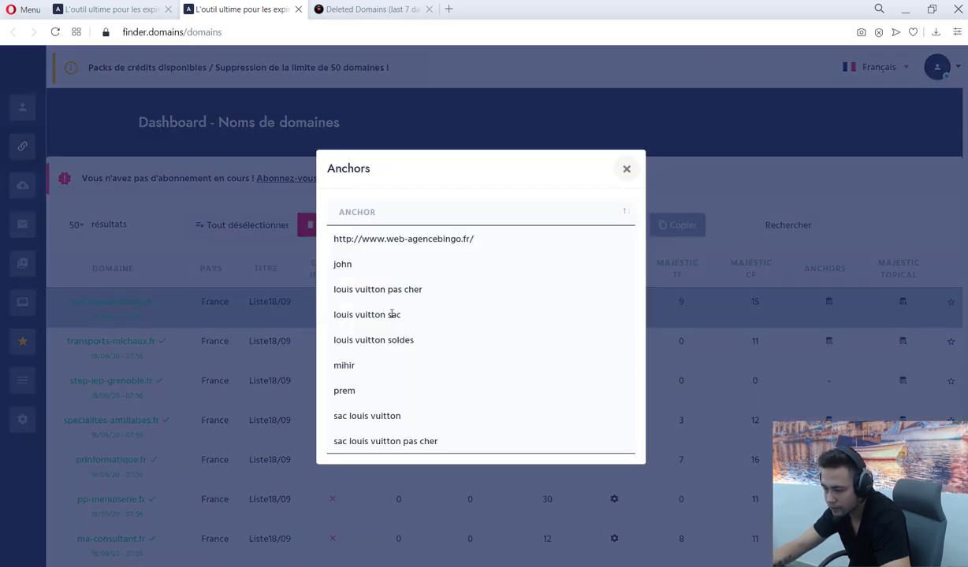
pyautogui.moveTo(448, 444); pyautogui.dragTo(331, 230)
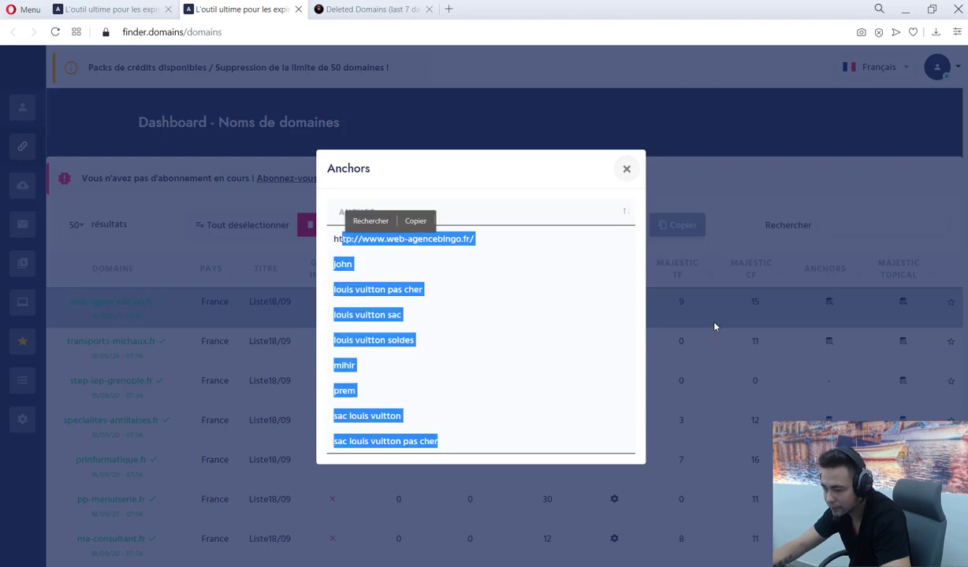
pyautogui.click(684, 308)
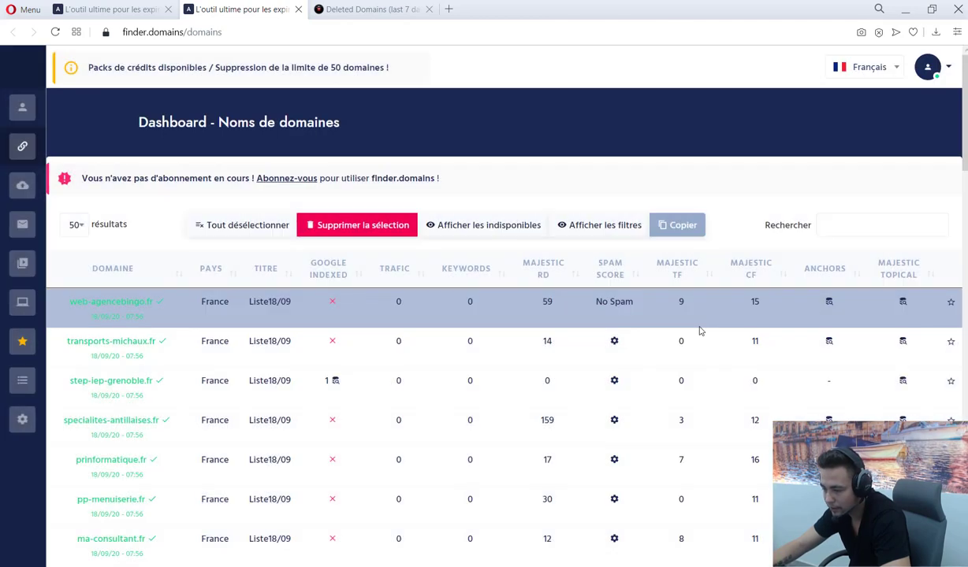
pyautogui.click(905, 302)
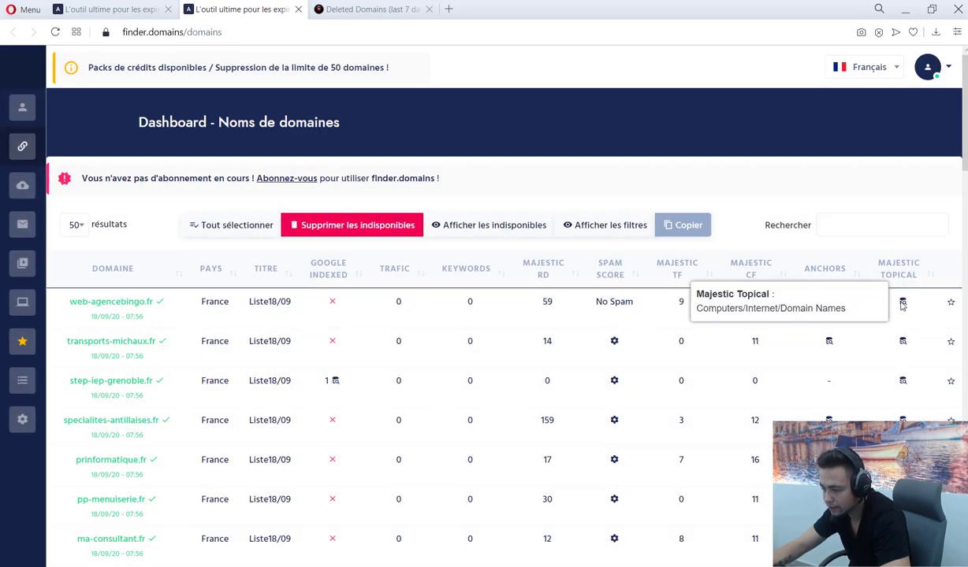
# Filter the domain list to hide the non-indexed domains, and collapse the filter options
pyautogui.scroll(-1, 153, 323)
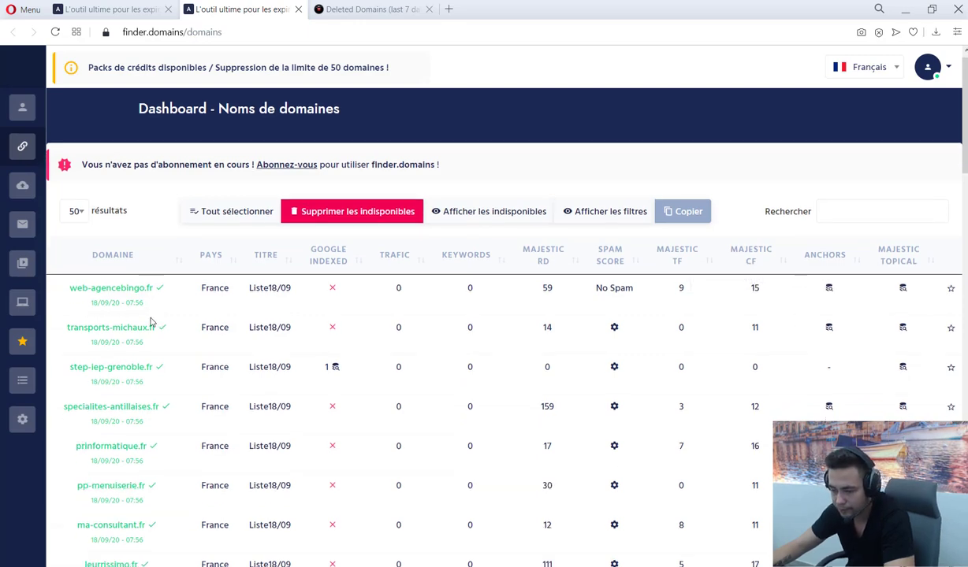
pyautogui.scroll(-1, 152, 322)
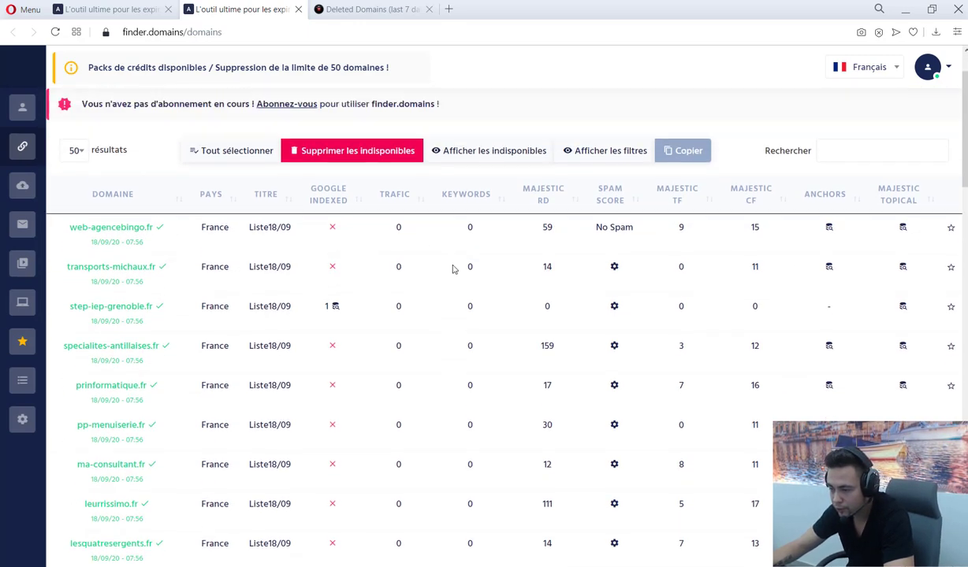
pyautogui.scroll(1, 453, 268)
pyautogui.click(615, 228)
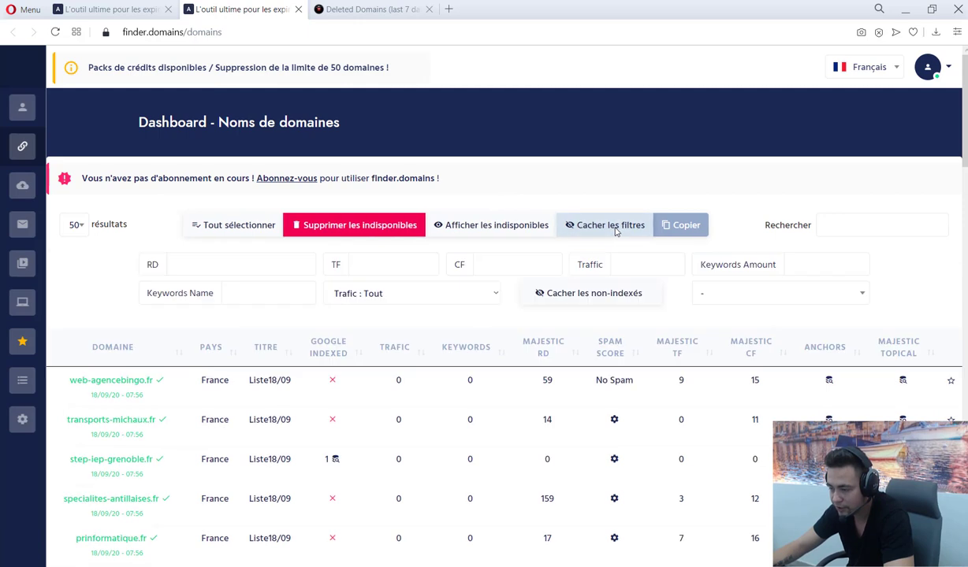
pyautogui.click(597, 293)
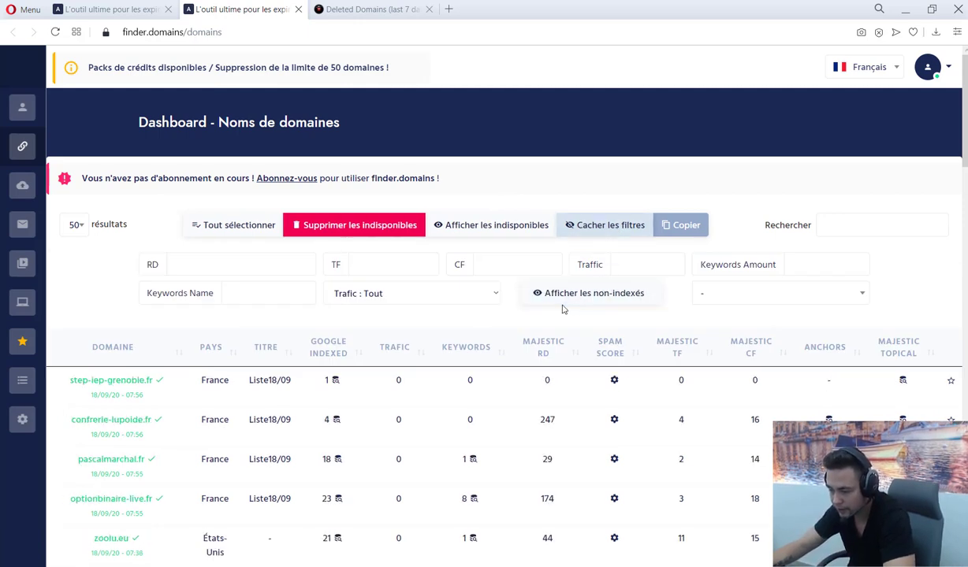
pyautogui.click(602, 221)
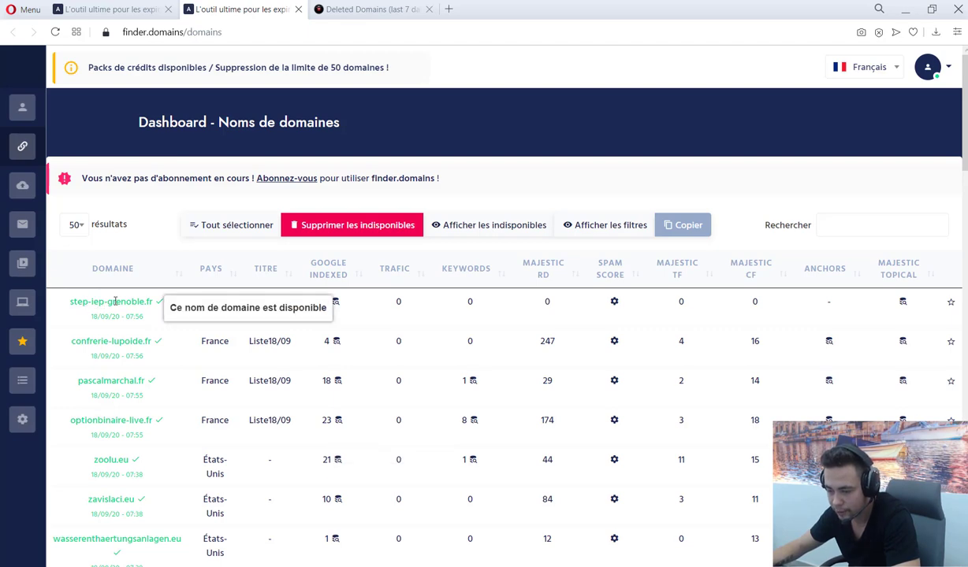
# View the indexed URLs of step-iep-grenoble.fr, copy the domain and search Google for site:step-iep-grenoble.fr in a new browser tab
pyautogui.click(335, 301)
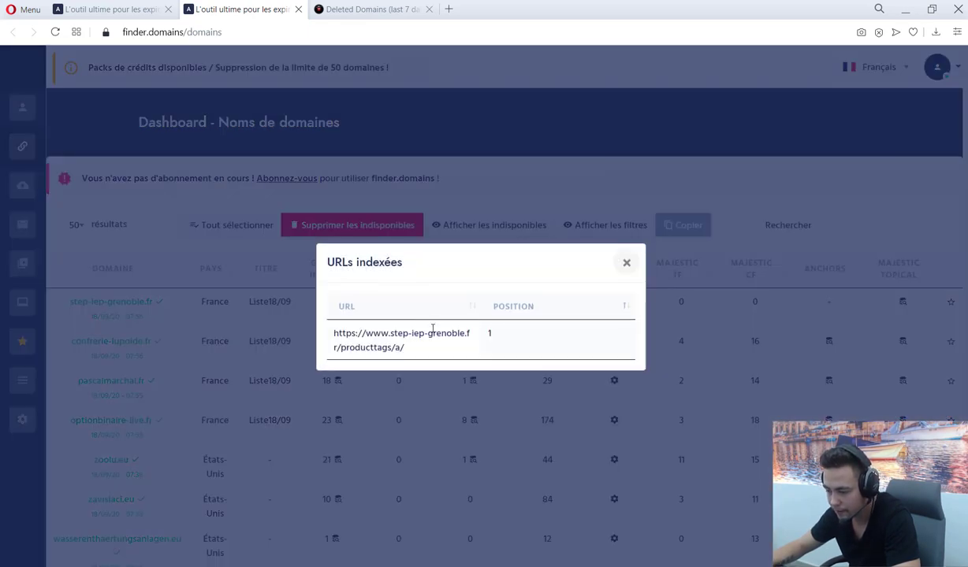
pyautogui.moveTo(392, 334); pyautogui.dragTo(340, 348)
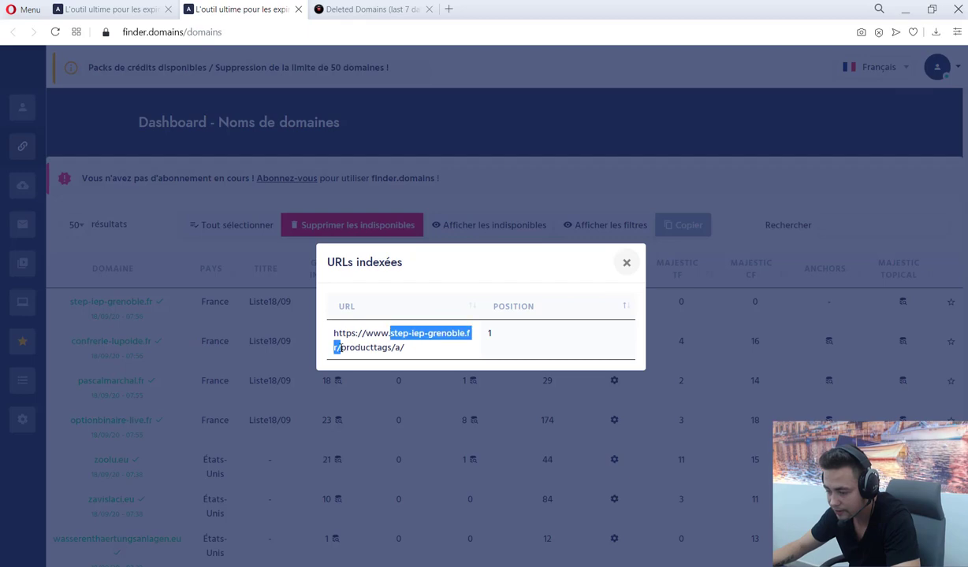
pyautogui.hotkey('ctrl', 'c')
pyautogui.hotkey('ctrl', 't')
pyautogui.write('site:')
pyautogui.hotkey('ctrl', 'v')
pyautogui.press('Return')
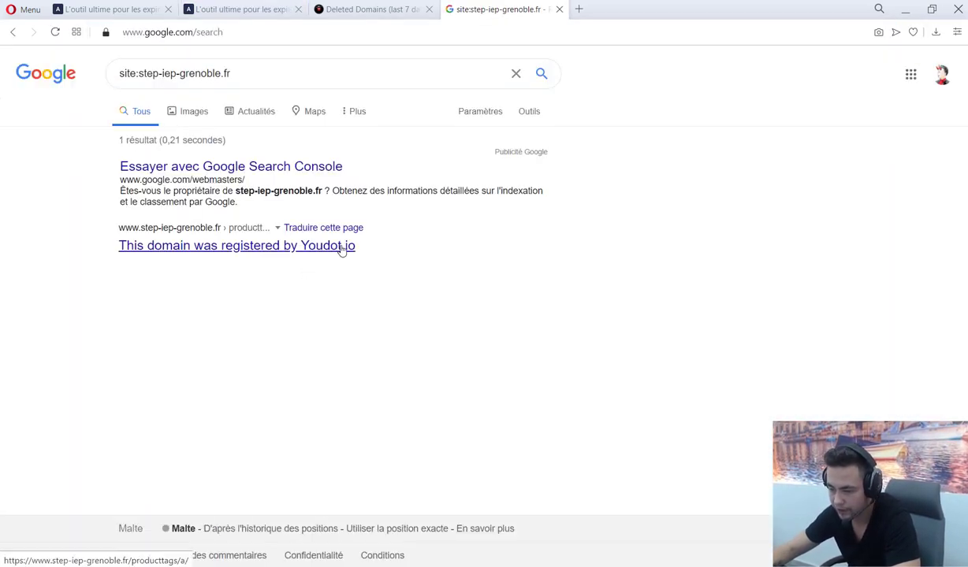
# Examine the address and title of the Google result for step-iep-grenoble.fr, and return to the domain list, closing the indexed URLs
pyautogui.moveTo(124, 230); pyautogui.dragTo(119, 230)
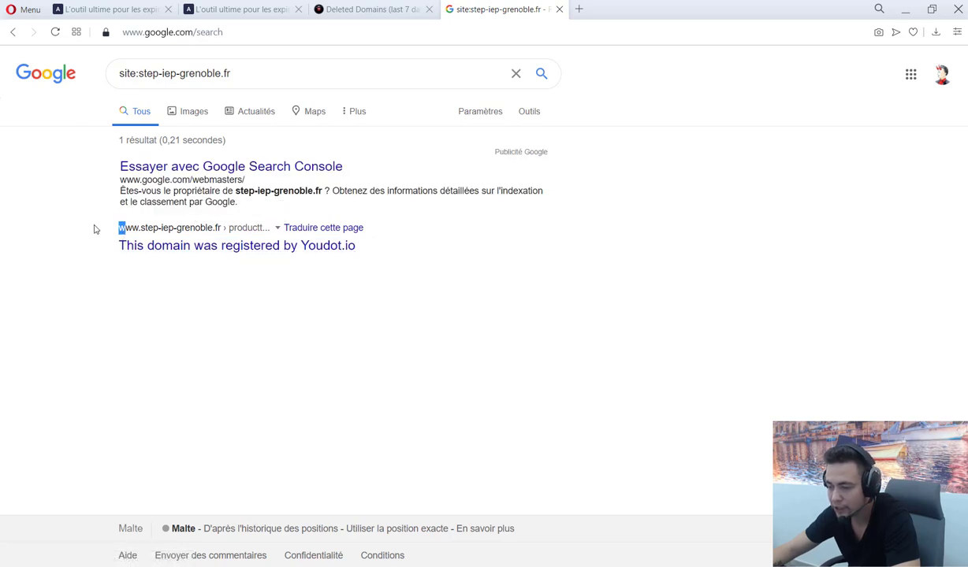
pyautogui.click(95, 229)
pyautogui.moveTo(383, 253); pyautogui.dragTo(206, 246)
pyautogui.click(260, 304)
pyautogui.click(241, 8)
pyautogui.press('Escape')
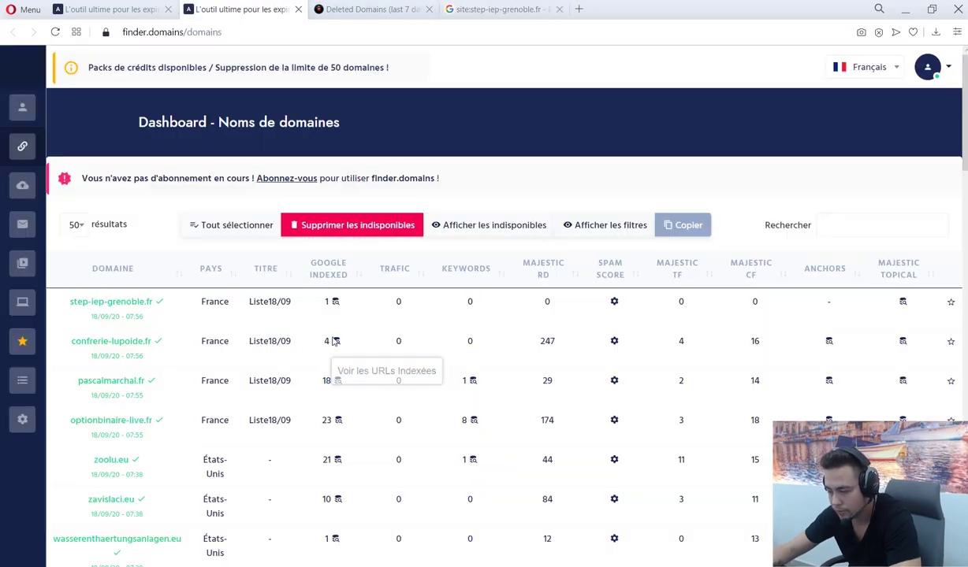
# View the indexed URLs of confrerie-lupoide.fr and run a Google search for site:confrerie-lupoide.fr in the existing Google tab
pyautogui.click(335, 340)
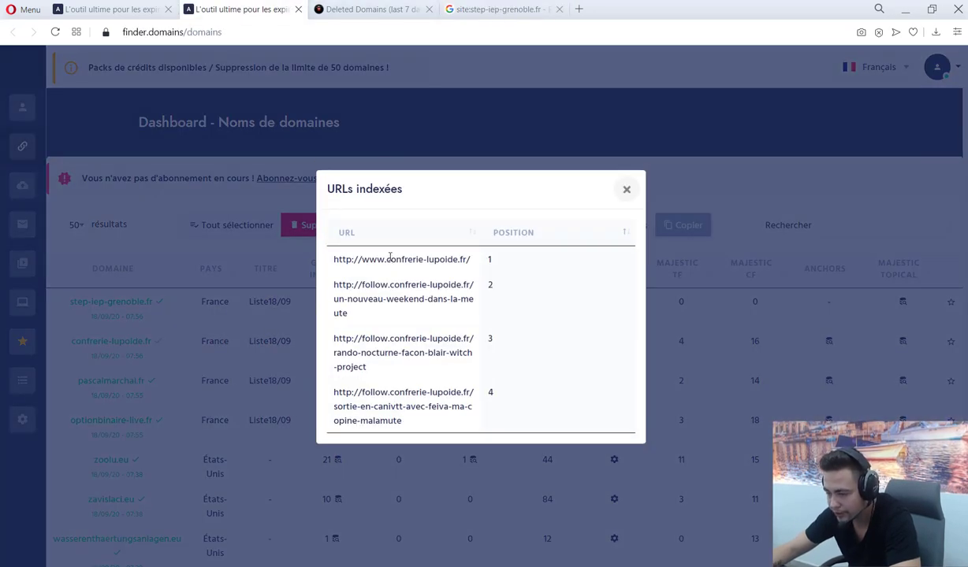
pyautogui.moveTo(386, 259); pyautogui.dragTo(469, 259)
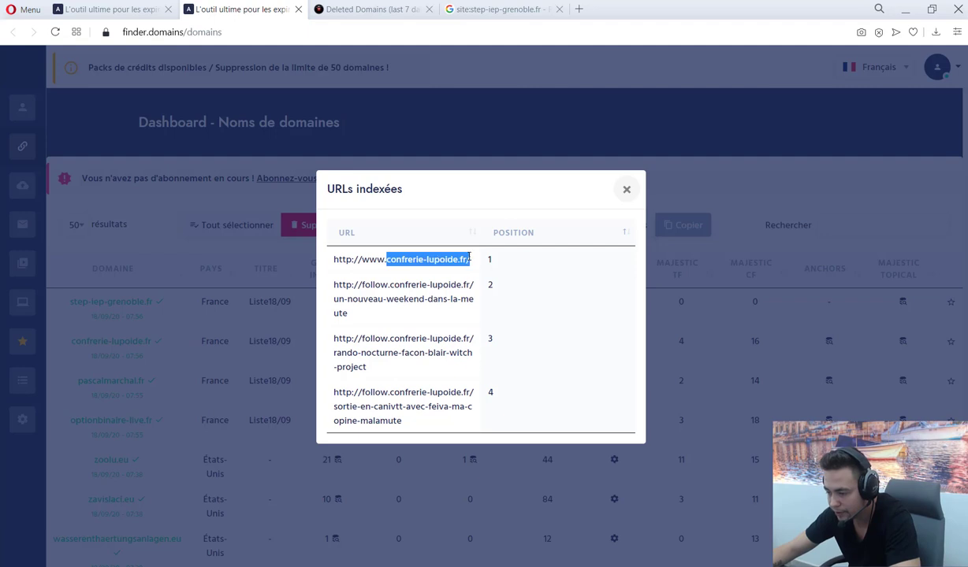
pyautogui.click(495, 9)
pyautogui.moveTo(236, 73); pyautogui.dragTo(137, 71)
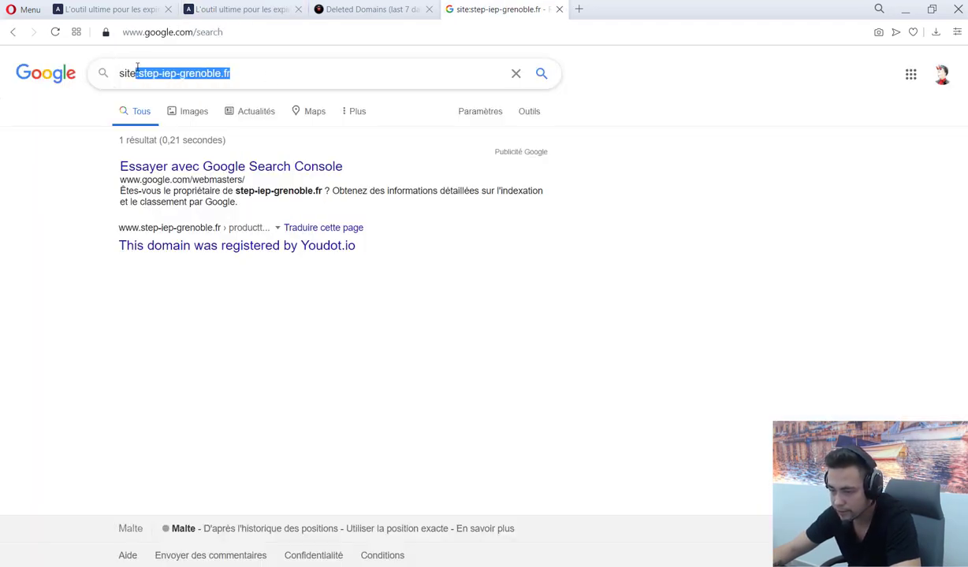
pyautogui.write(':')
pyautogui.hotkey('ctrl', 'v')
pyautogui.press('Return')
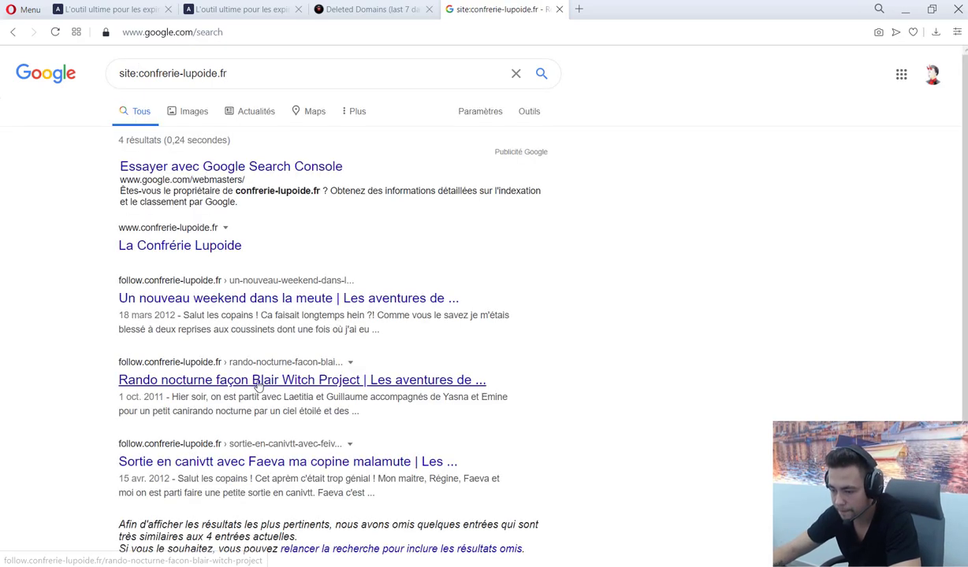
# Review the Google results for confrerie-lupoide.fr, and return to the domain list, closing the indexed URLs
pyautogui.scroll(-1, 255, 380)
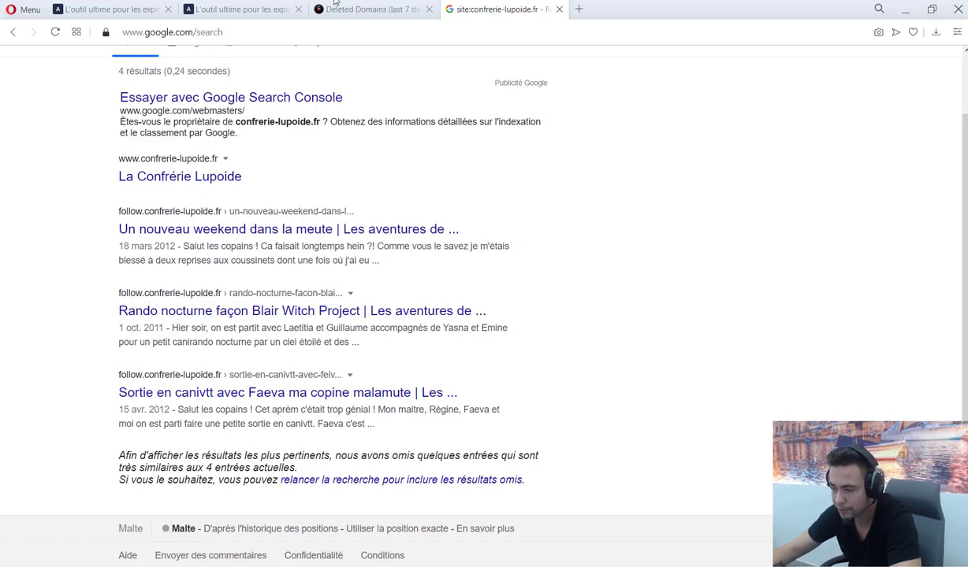
pyautogui.click(250, 8)
pyautogui.click(267, 141)
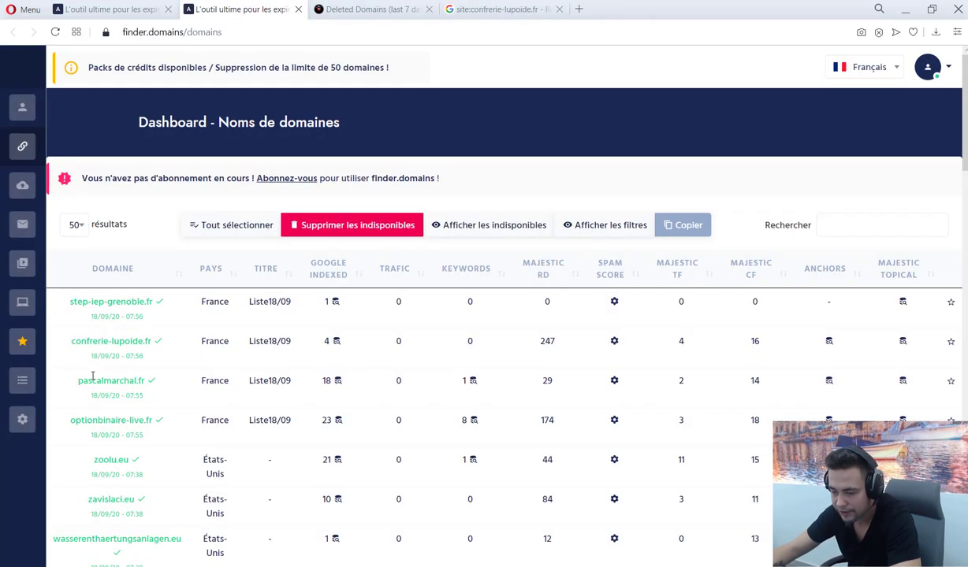
# Examine the page paths in the indexed URLs of the third listed domain, and return to the domain list
pyautogui.click(335, 381)
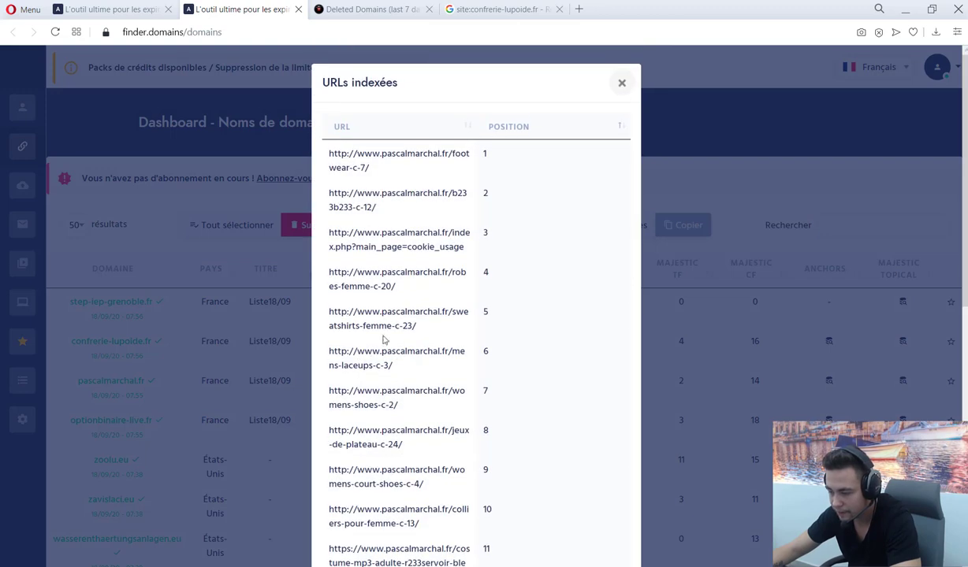
pyautogui.moveTo(397, 288); pyautogui.dragTo(455, 269)
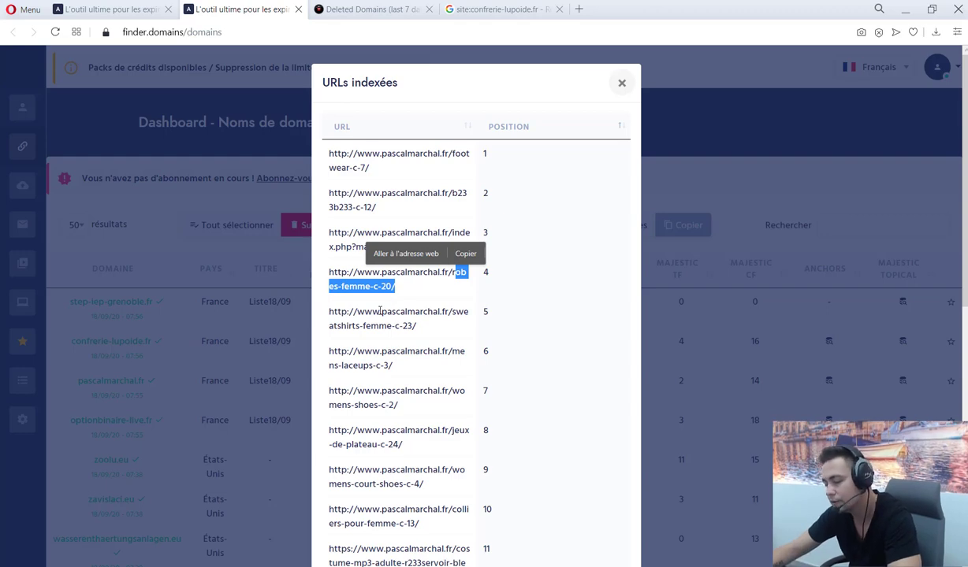
pyautogui.click(227, 441)
# Examine the indexed URLs of optionbinaire-live.fr, including the mens-shoes-c-1 path, and return to the domain list
pyautogui.click(337, 420)
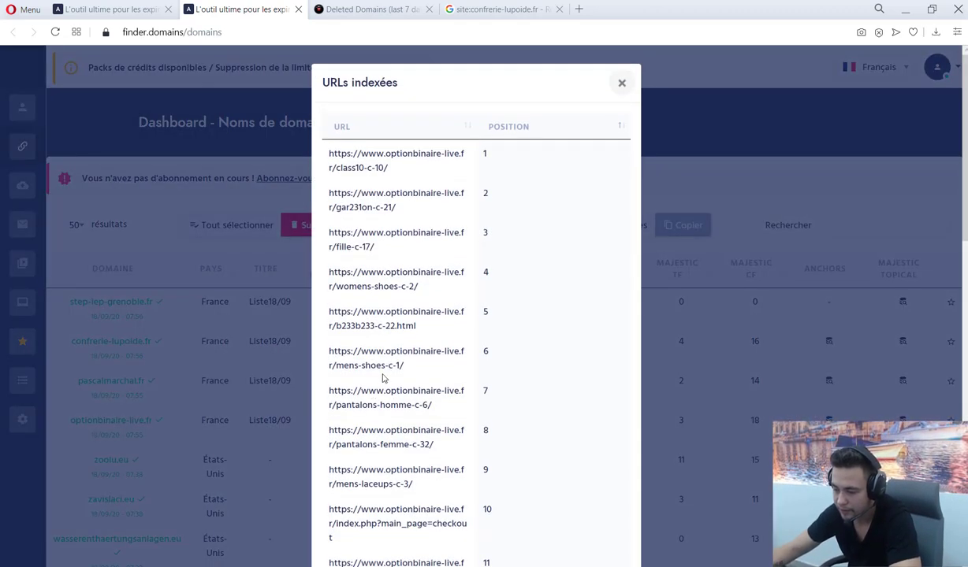
pyautogui.moveTo(419, 366); pyautogui.dragTo(331, 365)
pyautogui.click(331, 335)
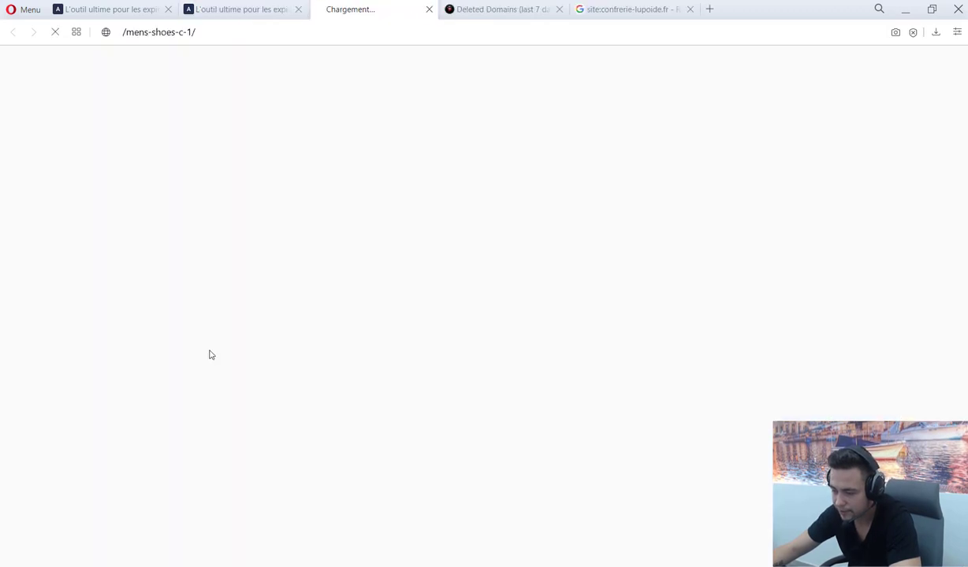
pyautogui.middleClick(387, 4)
pyautogui.click(253, 219)
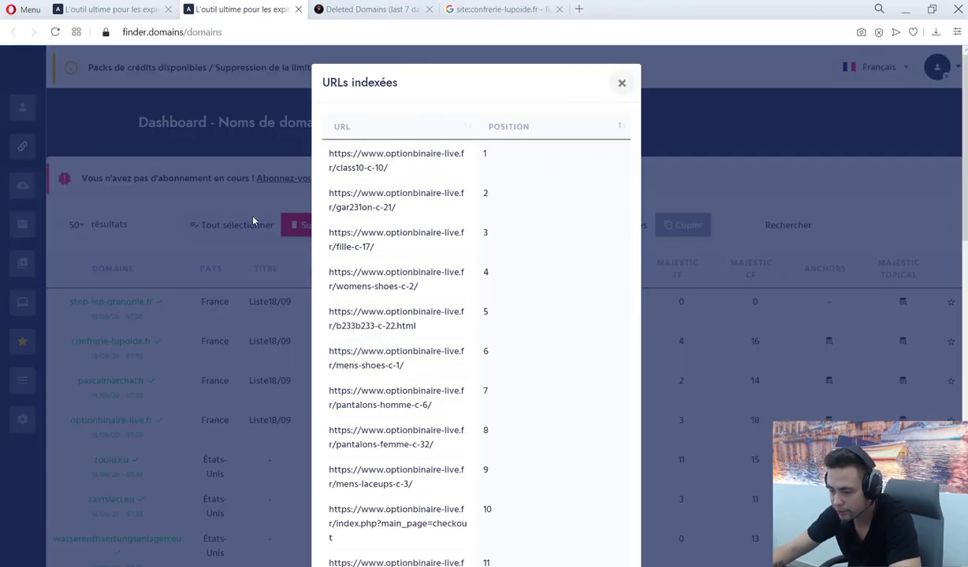
pyautogui.moveTo(359, 429); pyautogui.dragTo(70, 307)
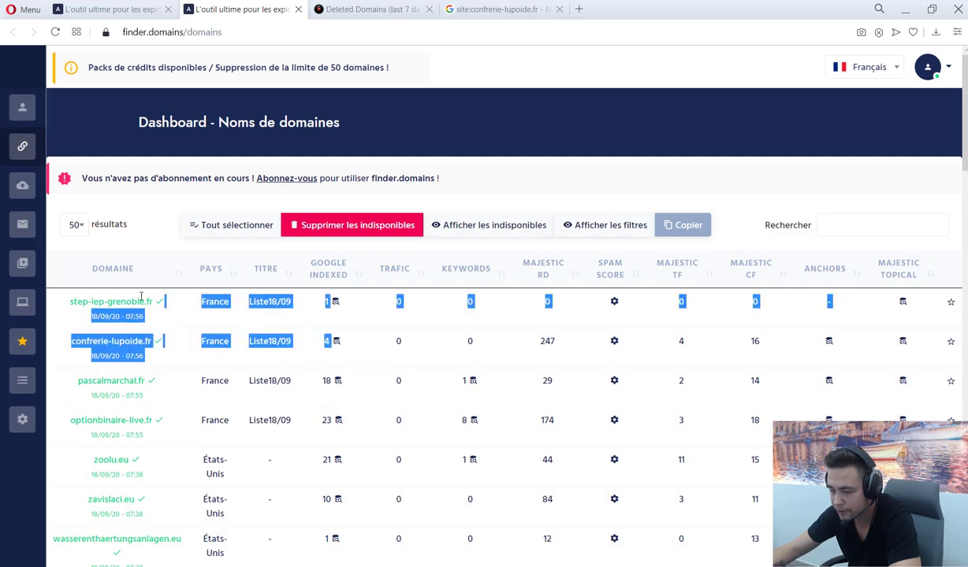
pyautogui.click(63, 335)
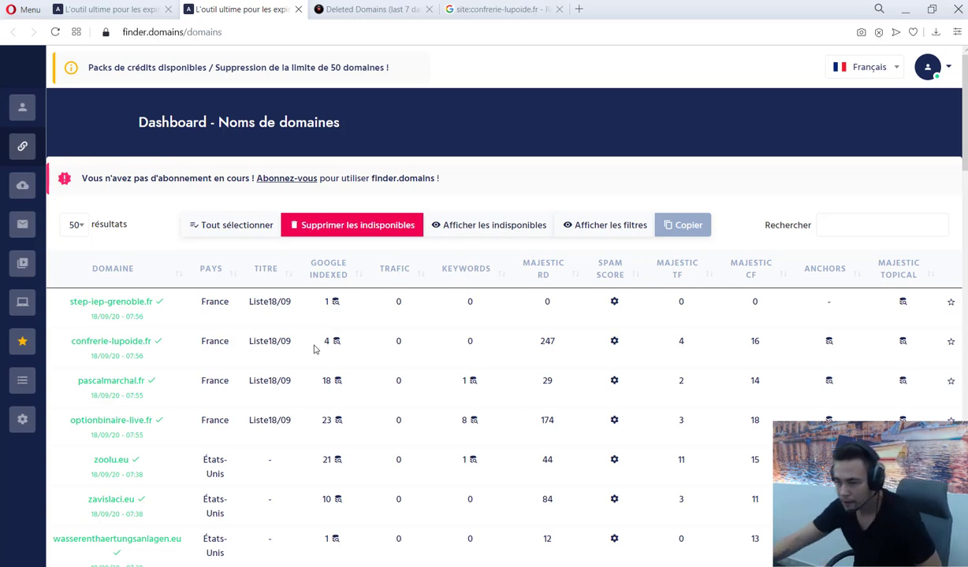
# Switch to the ExpiredDomains.net deleted domains list and apply a filter showing 200 domains per page
pyautogui.click(354, 10)
pyautogui.scroll(2, 333, 154)
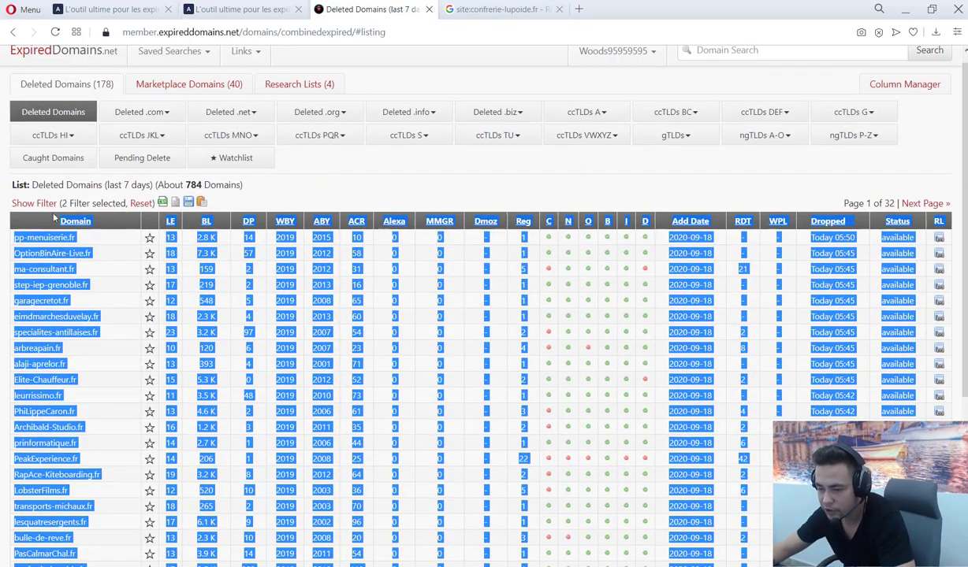
pyautogui.click(35, 204)
pyautogui.scroll(3, 883, 259)
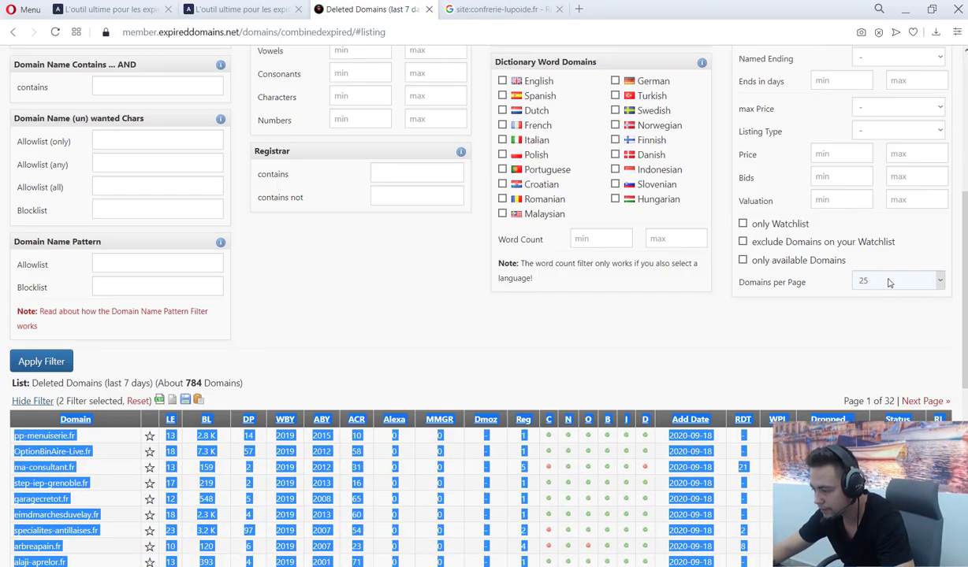
pyautogui.click(871, 282)
pyautogui.click(846, 336)
pyautogui.click(642, 342)
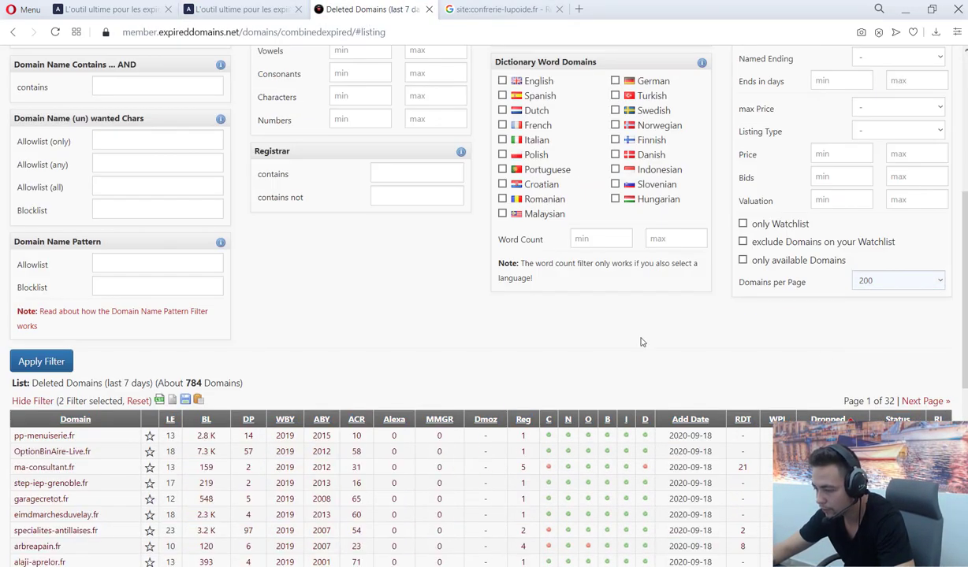
pyautogui.click(58, 362)
pyautogui.scroll(-5, 469, 217)
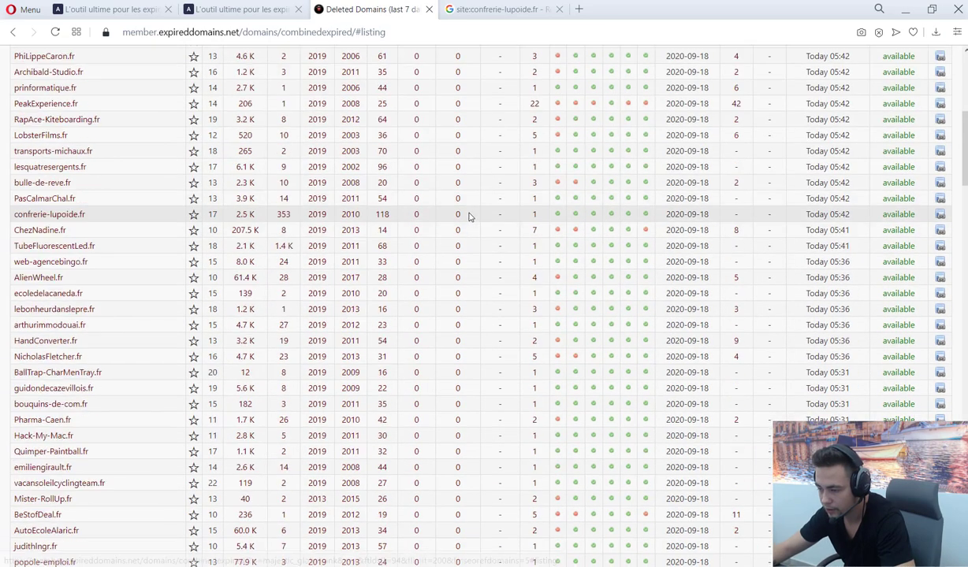
# Copy the entire deleted domains page and return to the finder.domains domain list
pyautogui.scroll(5, 469, 217)
pyautogui.hotkey('ctrl', 'a')
pyautogui.click(240, 8)
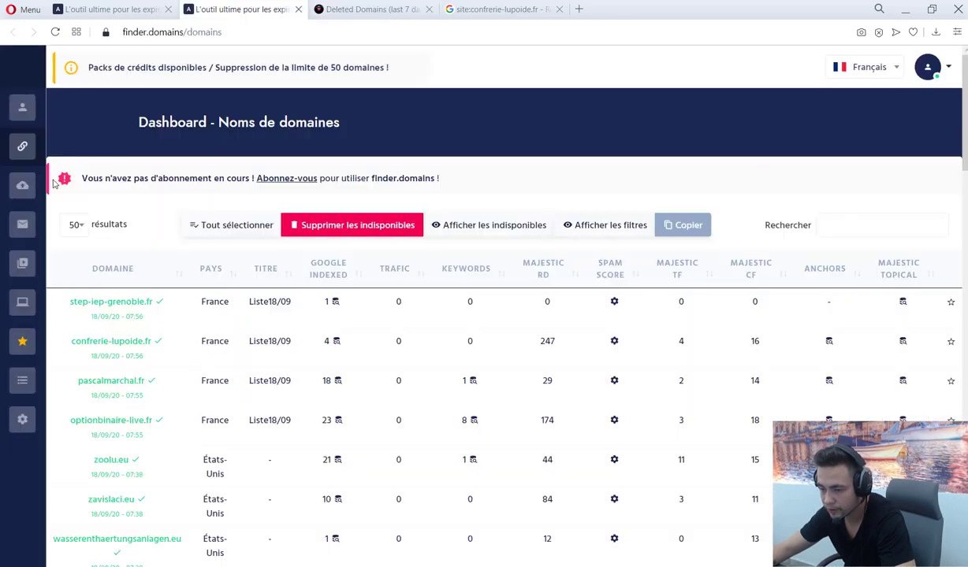
# Start a new list import in finder.domains and title it Liste200-fr-18/09
pyautogui.click(28, 187)
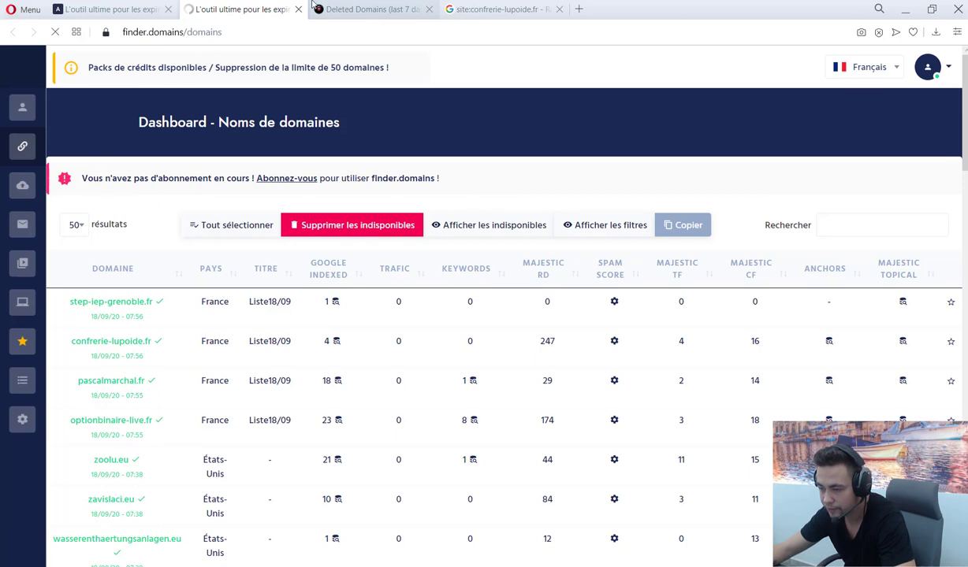
pyautogui.click(312, 285)
pyautogui.write('L')
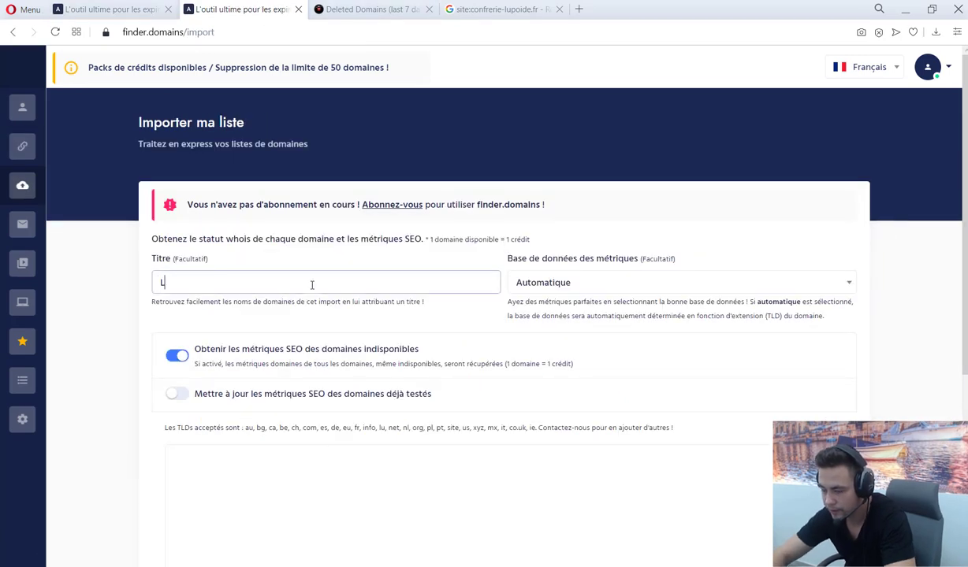
pyautogui.write('iste200-')
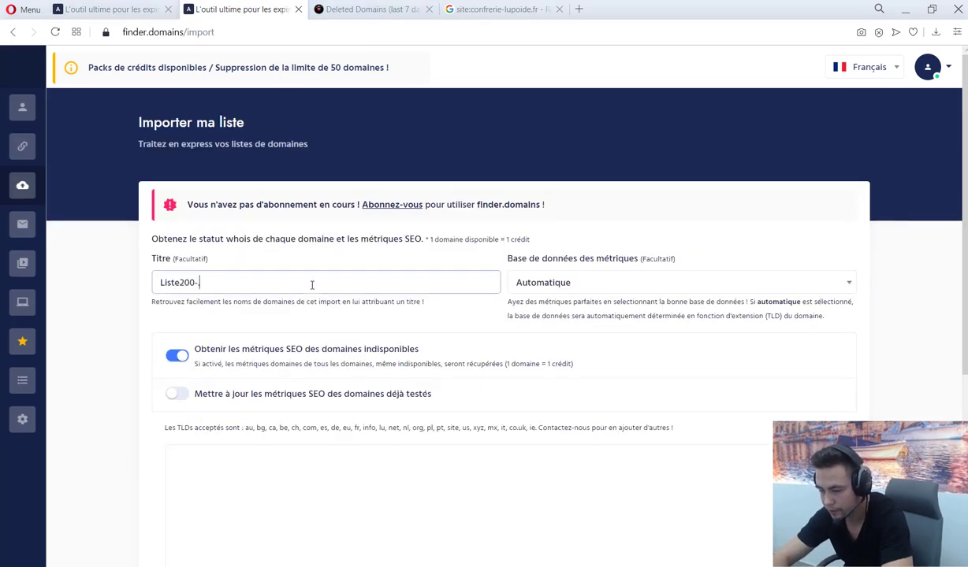
pyautogui.write('fr-18')
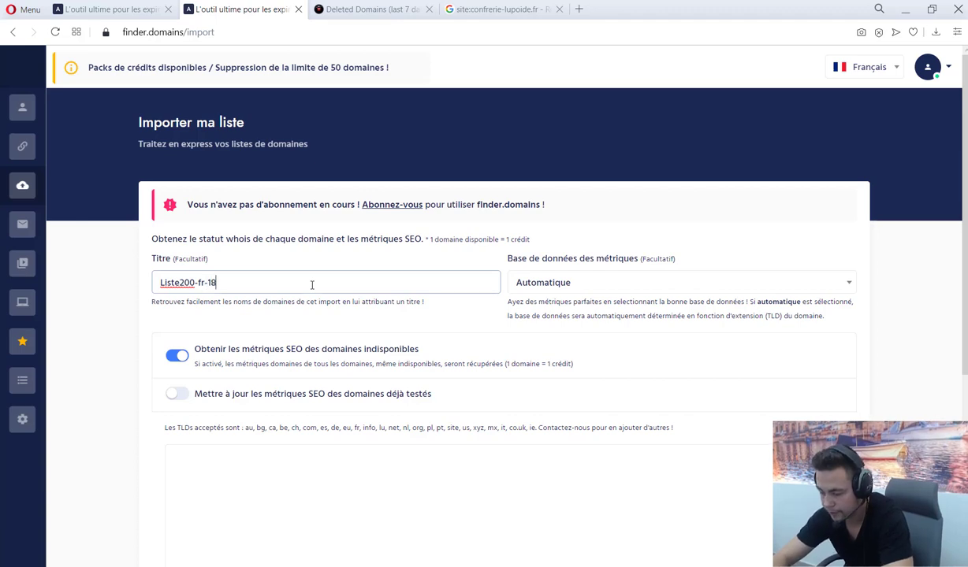
pyautogui.write('/09')
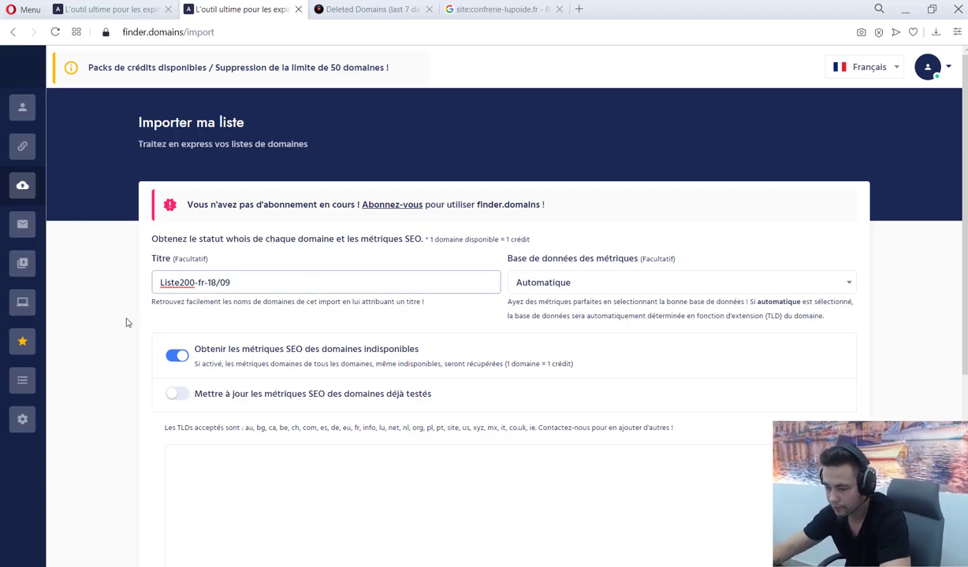
# Paste the copied page into the import list, process it, import the detected domain names and check the import progress
pyautogui.scroll(-3, 126, 322)
pyautogui.click(298, 341)
pyautogui.hotkey('ctrl', 'v')
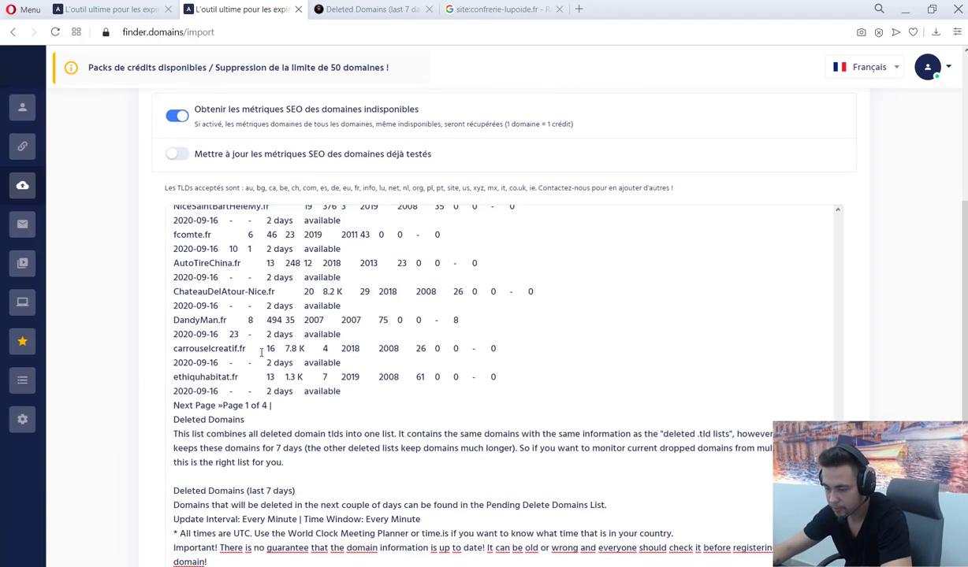
pyautogui.scroll(-1, 161, 444)
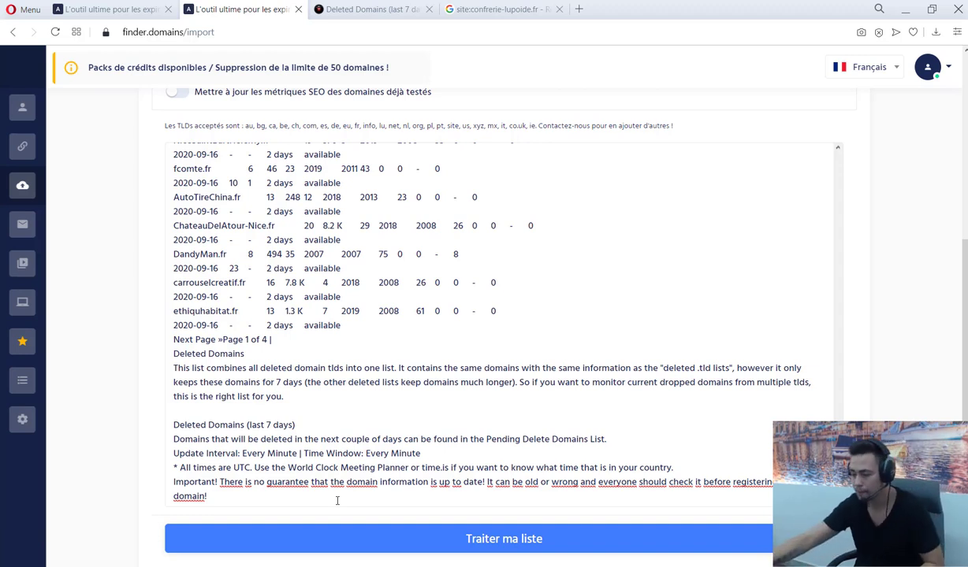
pyautogui.click(339, 533)
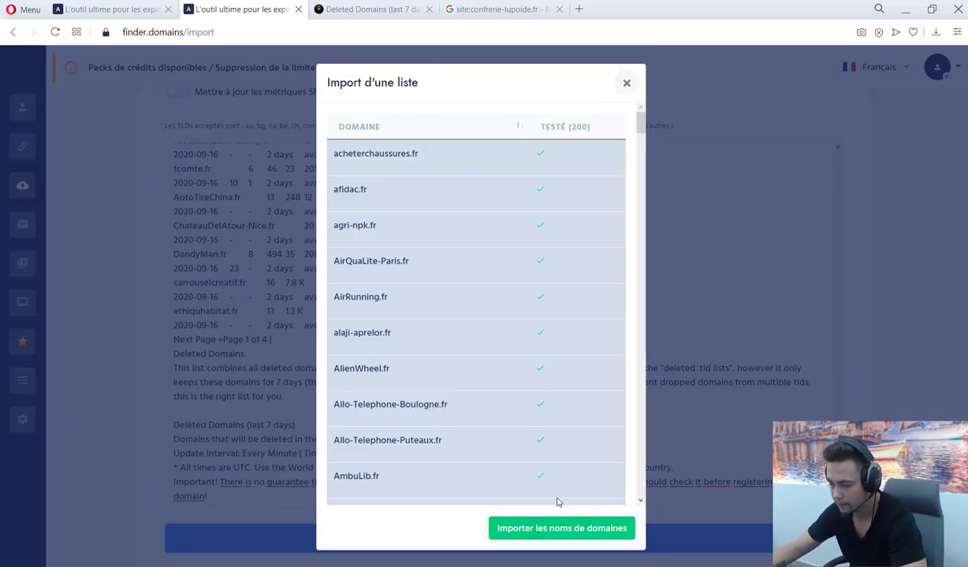
pyautogui.scroll(-20, 583, 363)
pyautogui.click(555, 533)
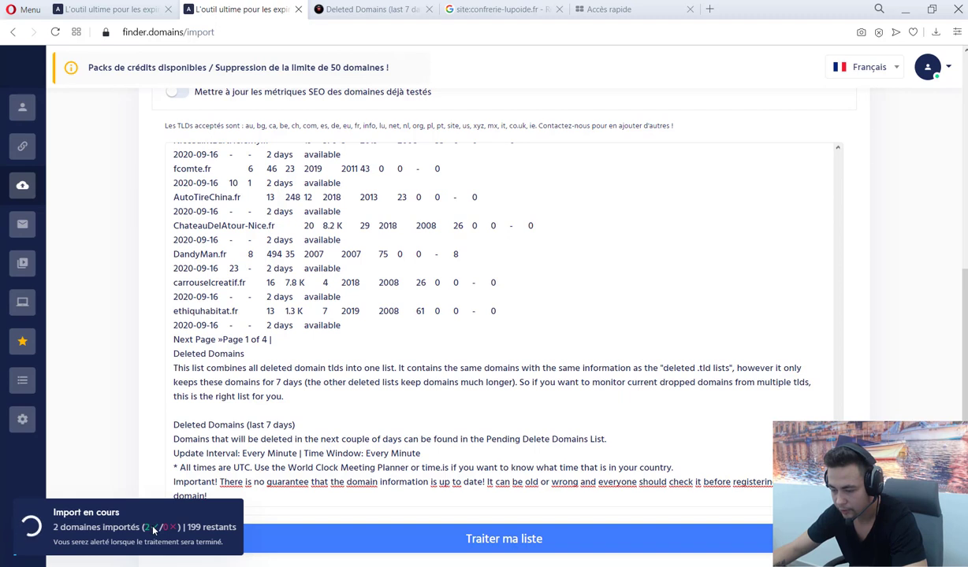
pyautogui.moveTo(186, 527); pyautogui.dragTo(235, 528)
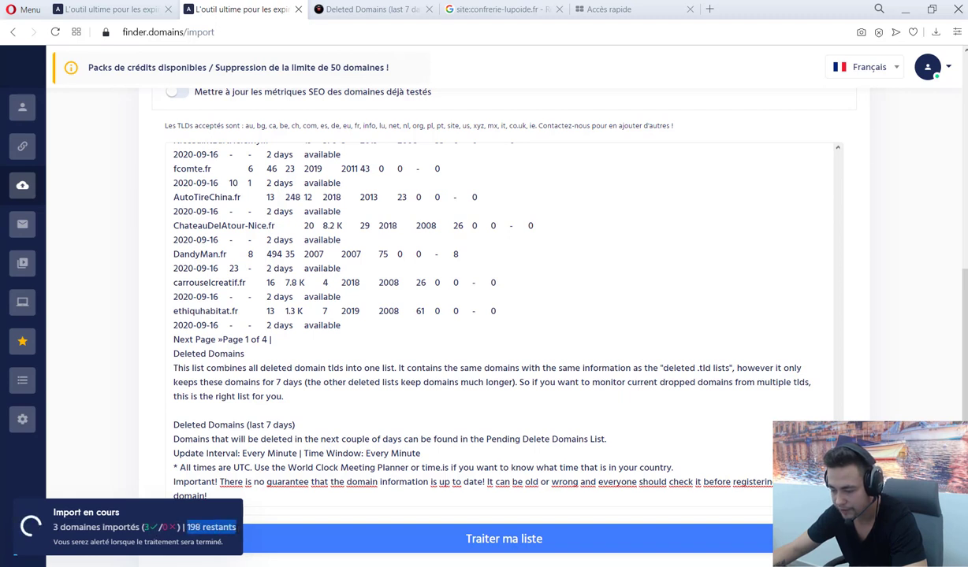
pyautogui.click(128, 337)
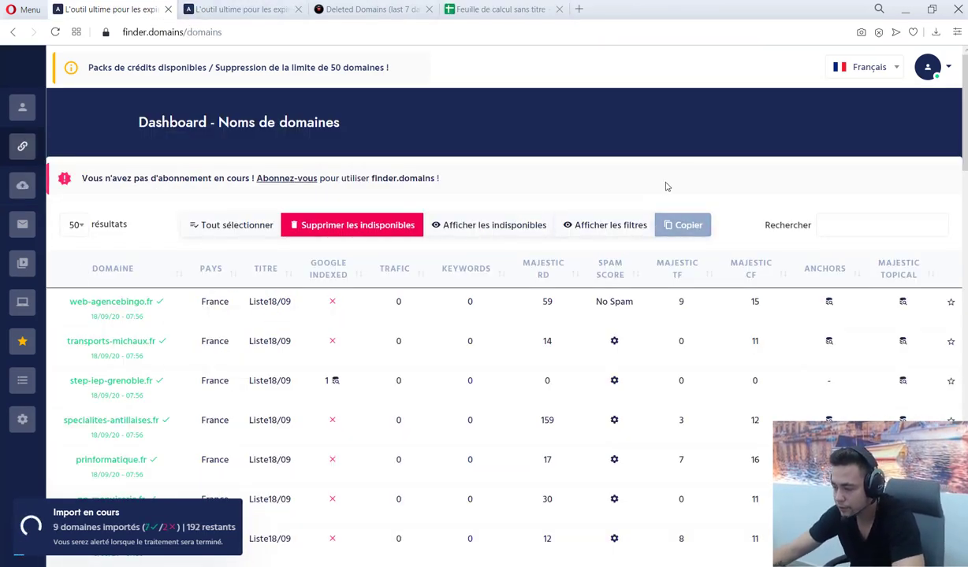
# Copy the finder.domains table into cell A1 of the blank Google Sheets spreadsheet and widen column A to fit the domain names
pyautogui.click(679, 226)
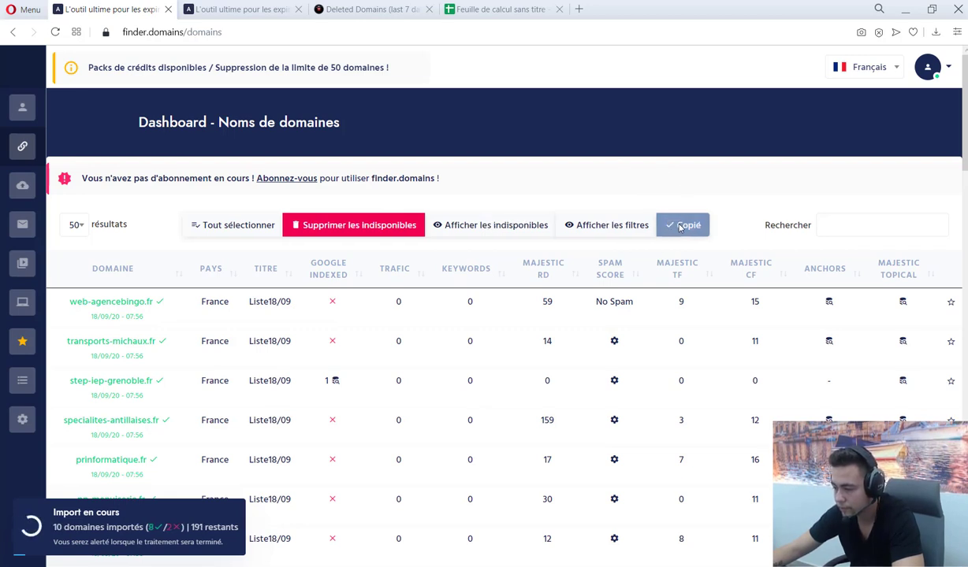
pyautogui.click(460, 6)
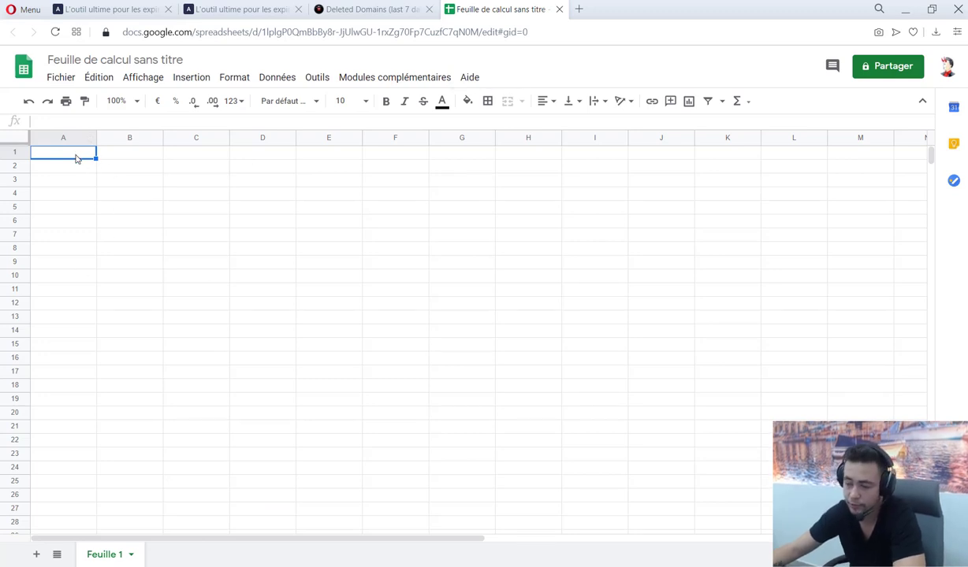
pyautogui.hotkey('ctrl', 'v')
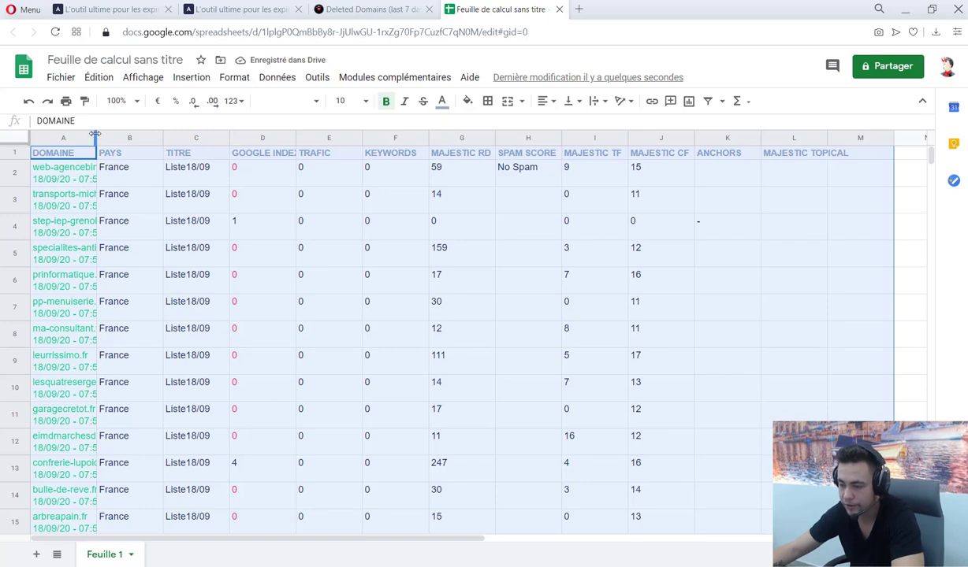
pyautogui.moveTo(95, 134); pyautogui.dragTo(156, 140)
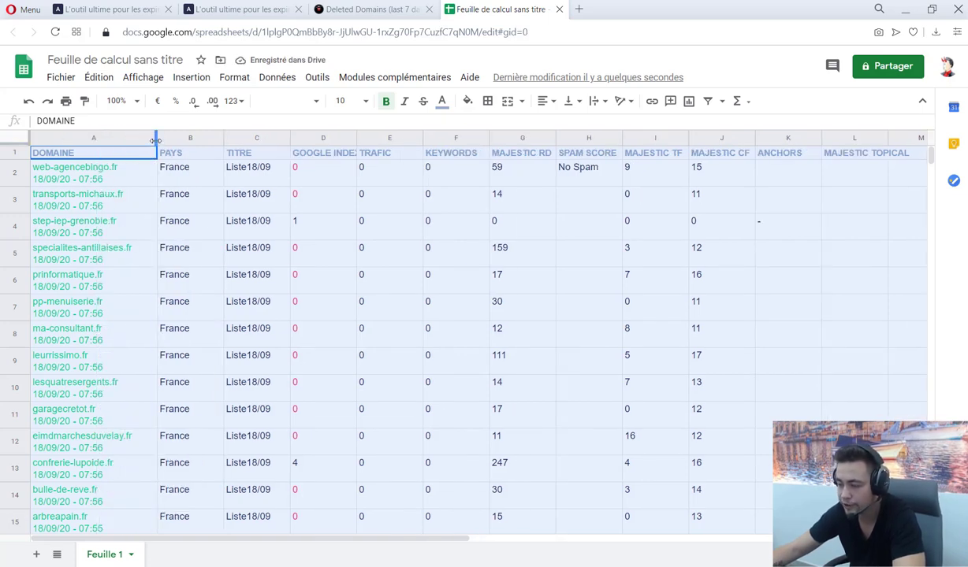
pyautogui.scroll(-15, 654, 329)
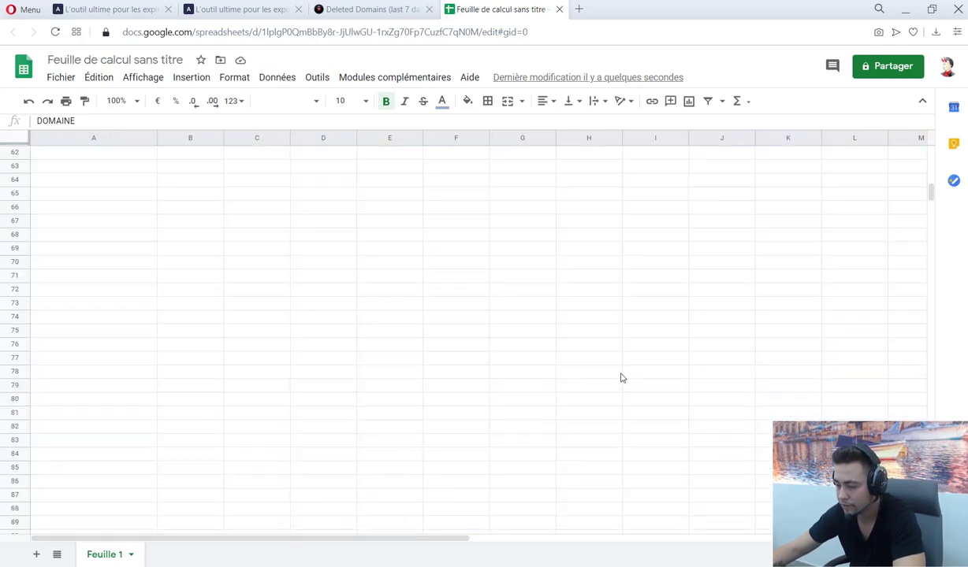
pyautogui.scroll(6, 598, 386)
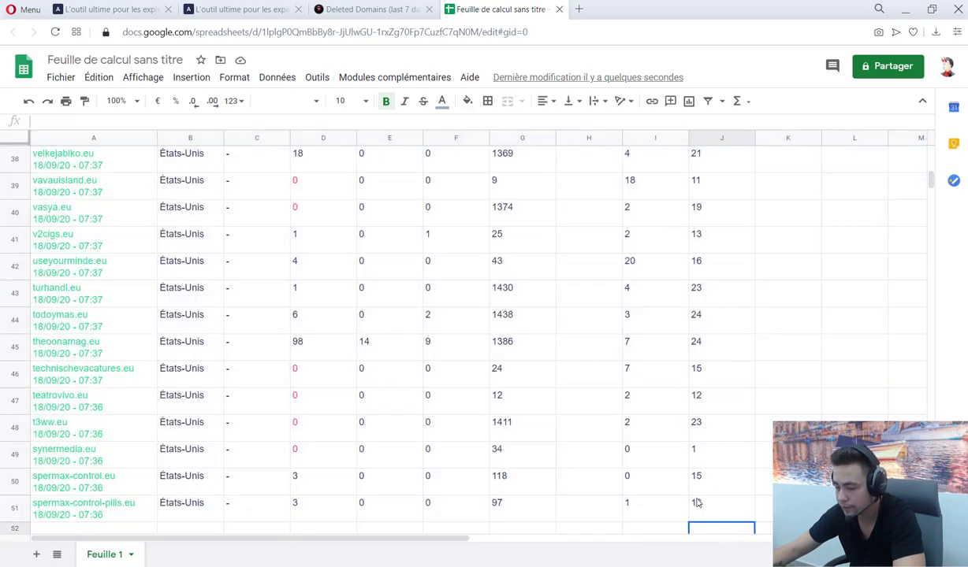
pyautogui.scroll(10, 696, 497)
# Return to finder.domains, show the unavailable domains, hide the non-indexed ones and copy the filtered table
pyautogui.click(129, 4)
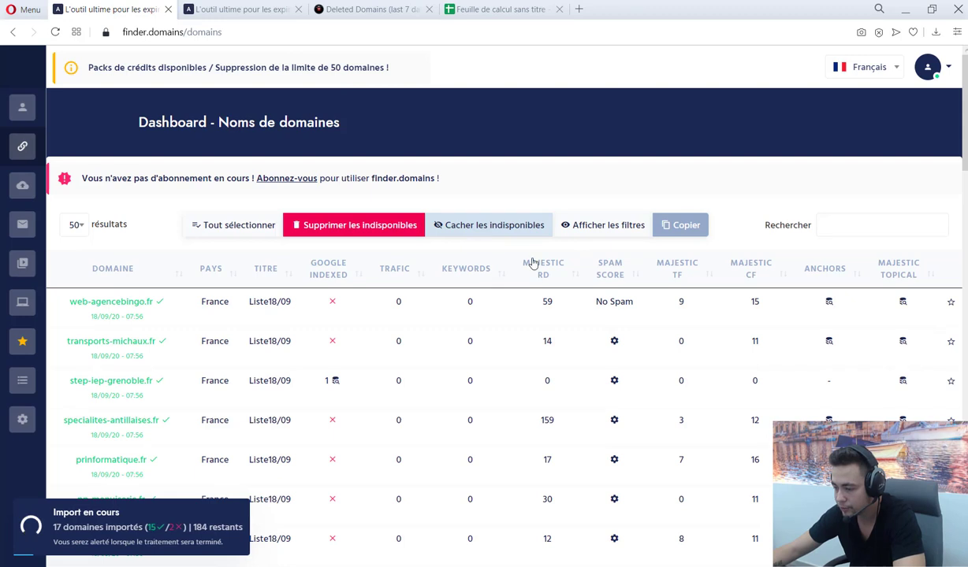
pyautogui.scroll(-1, 524, 264)
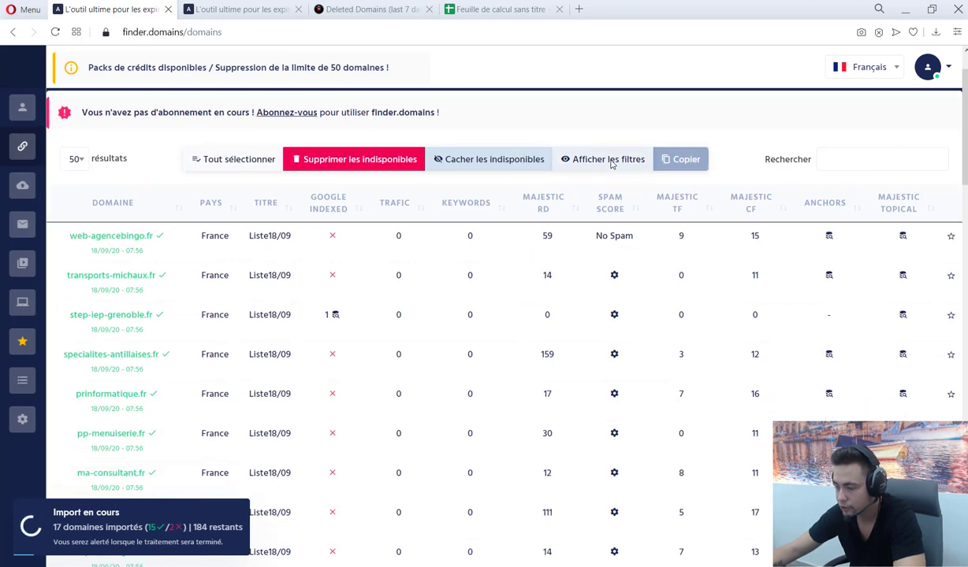
pyautogui.click(576, 159)
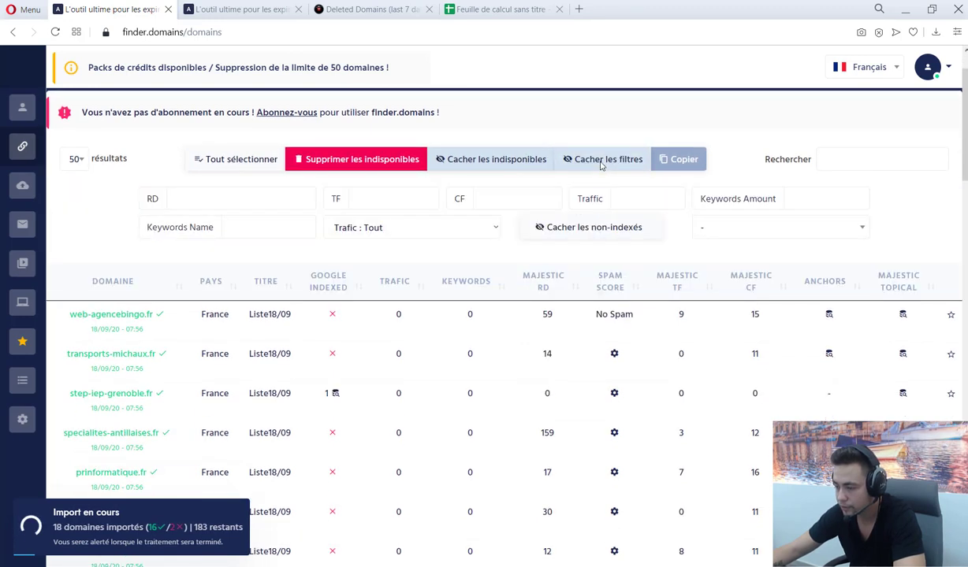
pyautogui.click(598, 235)
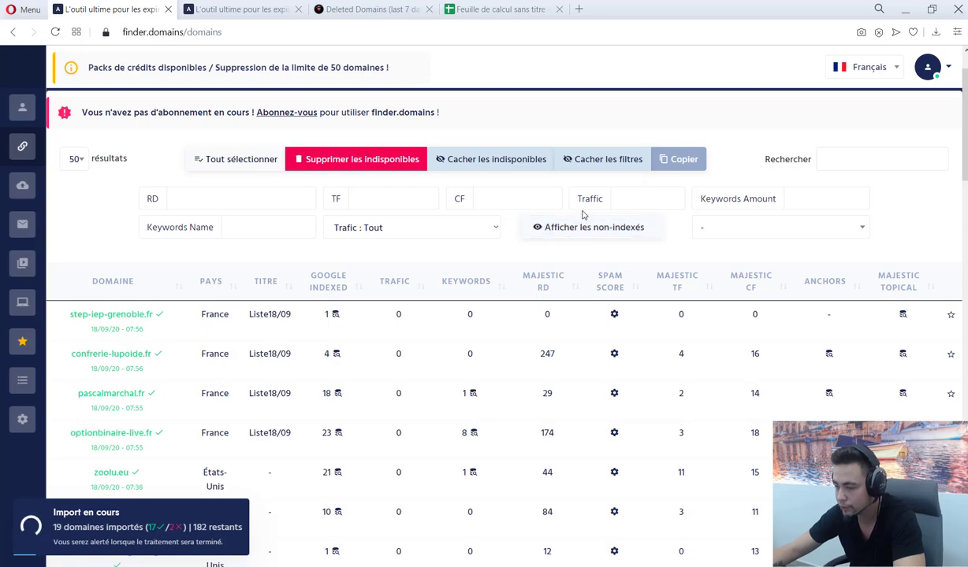
pyautogui.click(587, 168)
pyautogui.scroll(-5, 335, 291)
pyautogui.scroll(6, 350, 330)
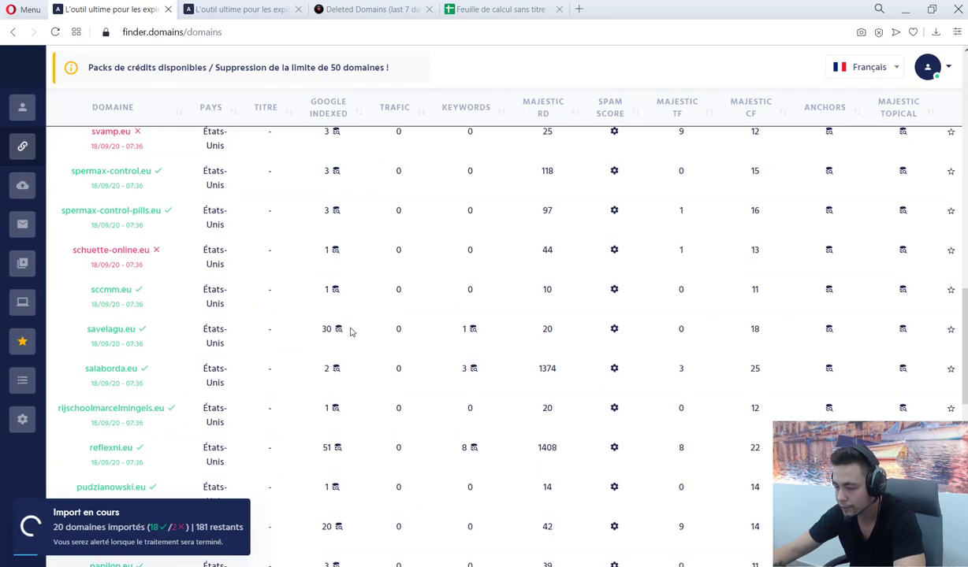
pyautogui.click(682, 228)
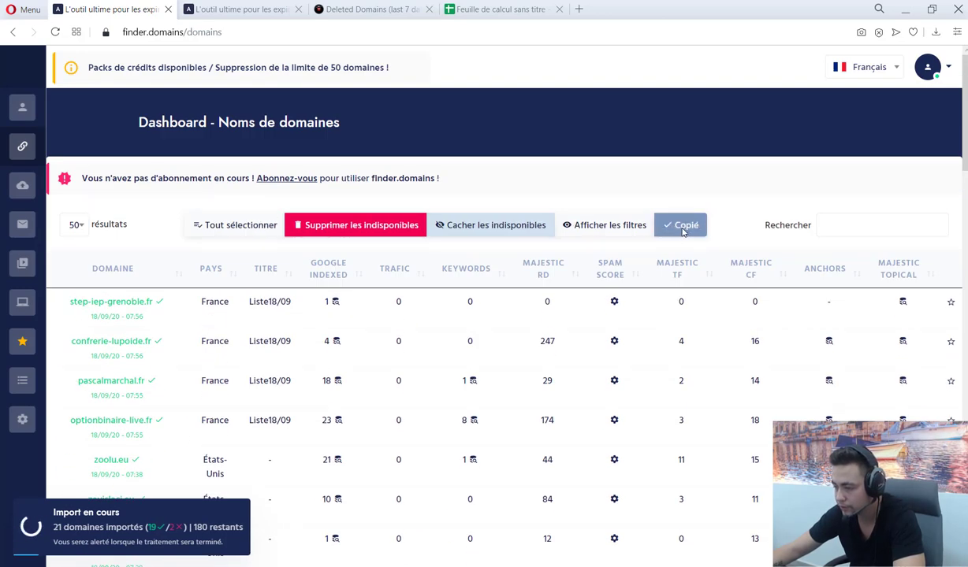
# Switch to the Google Sheets spreadsheet and rename its first sheet as Domaines ALL
pyautogui.click(498, 8)
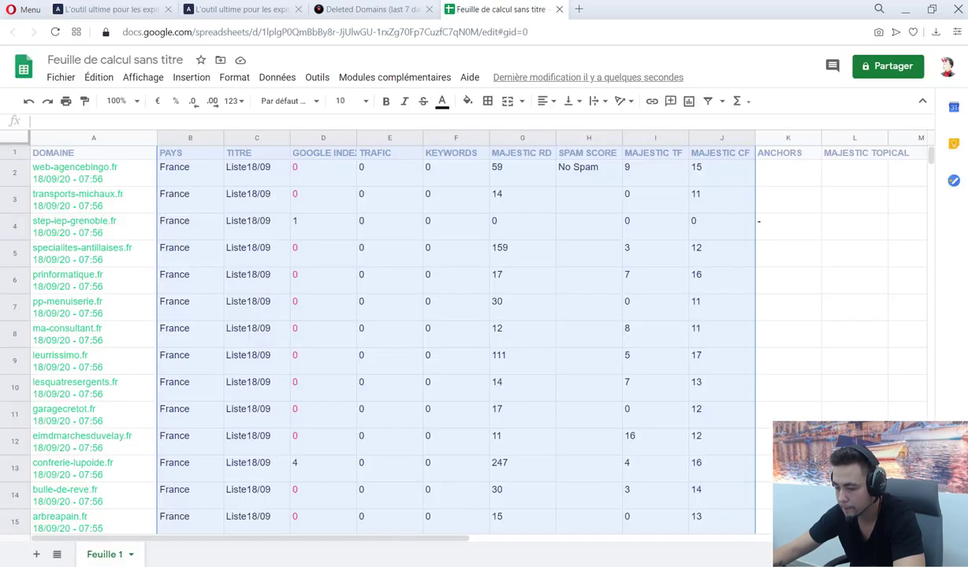
pyautogui.doubleClick(98, 556)
pyautogui.write('Domaine')
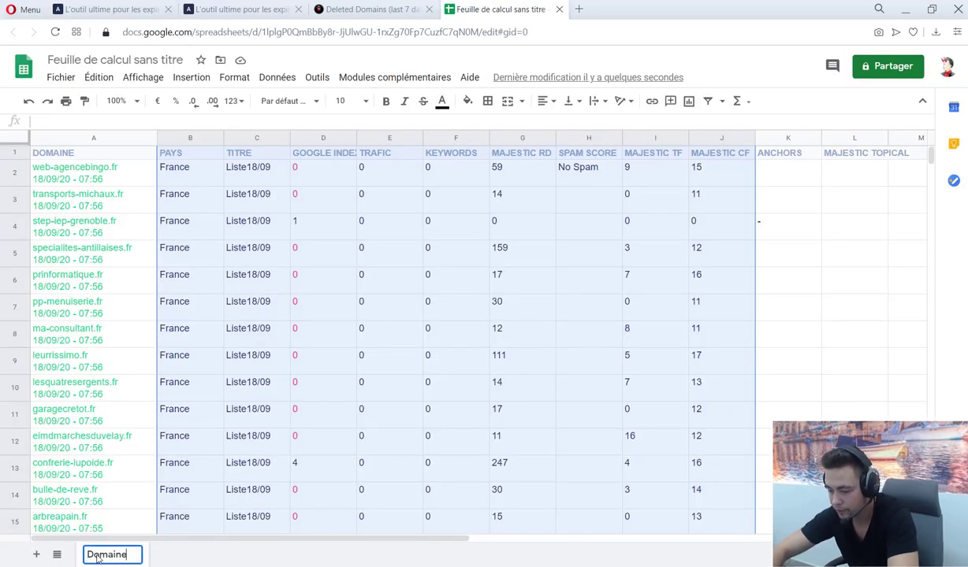
pyautogui.write('s ALL')
pyautogui.press('Return')
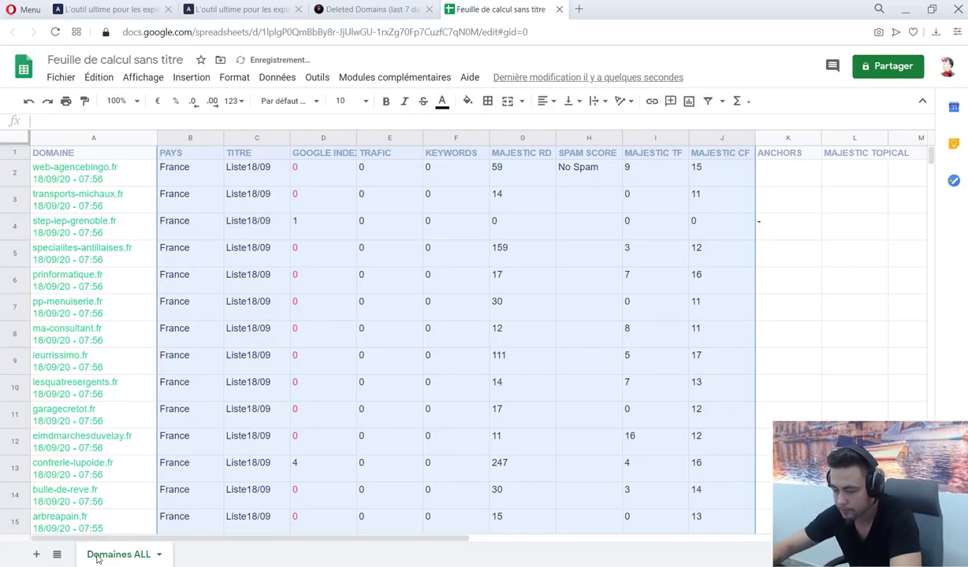
# Add a new sheet, paste the copied table of indexed domains into it and rename the sheet as Domaines Indexed
pyautogui.click(35, 555)
pyautogui.hotkey('ctrl', 'v')
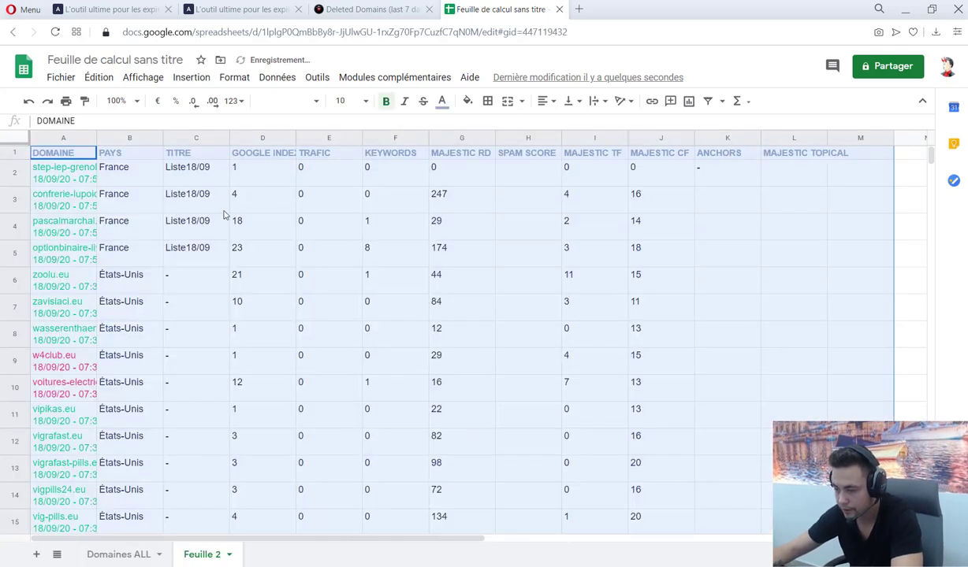
pyautogui.click(279, 173)
pyautogui.hotkey('ctrl', 'shift', 'Down')
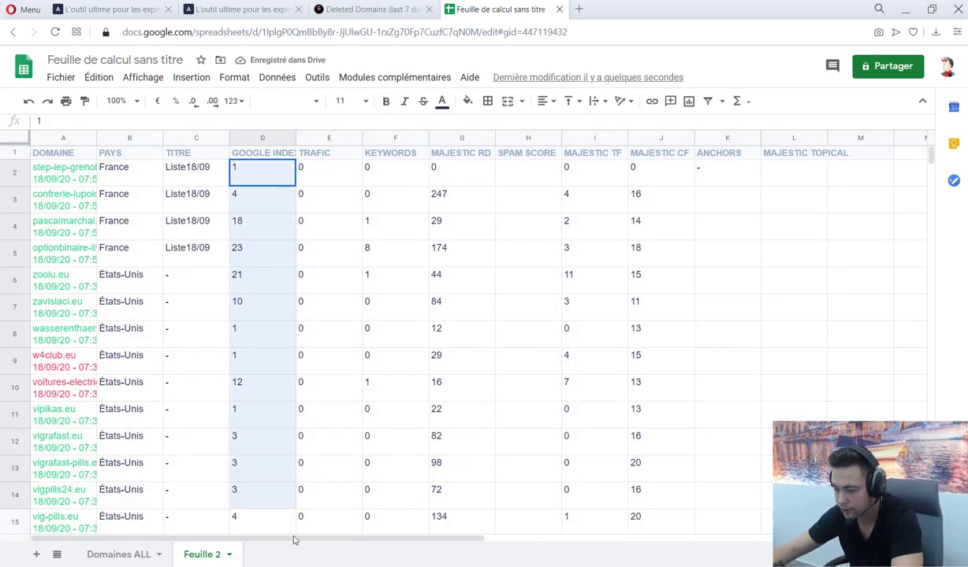
pyautogui.doubleClick(197, 554)
pyautogui.write('Domaine')
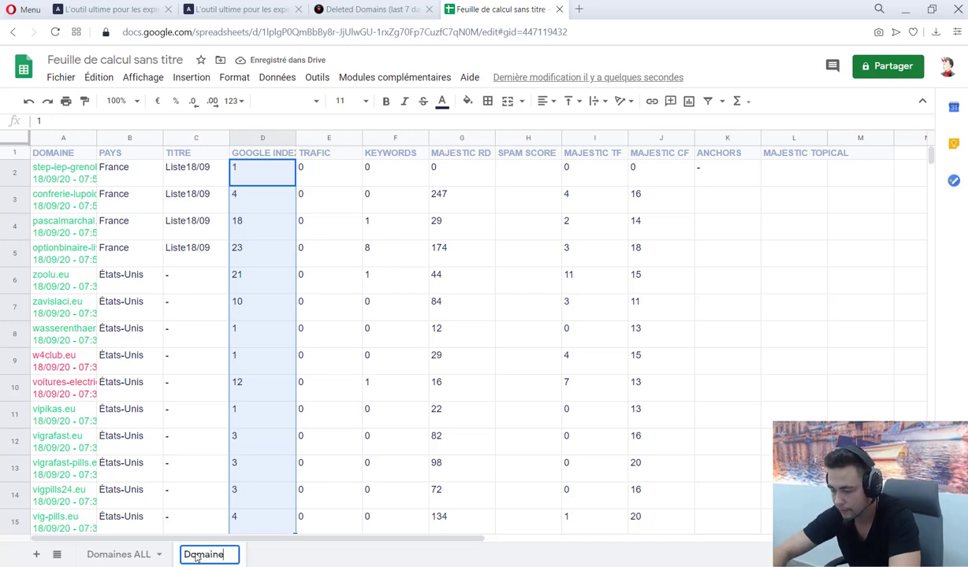
pyautogui.write('s INdexed')
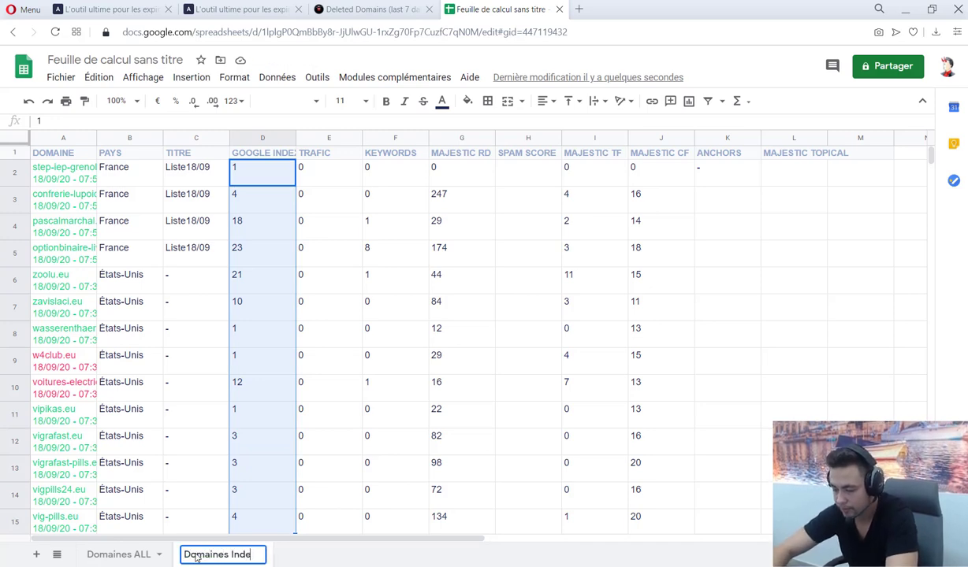
pyautogui.press('Return')
# Return to the finder.domains table and show its filters
pyautogui.click(152, 3)
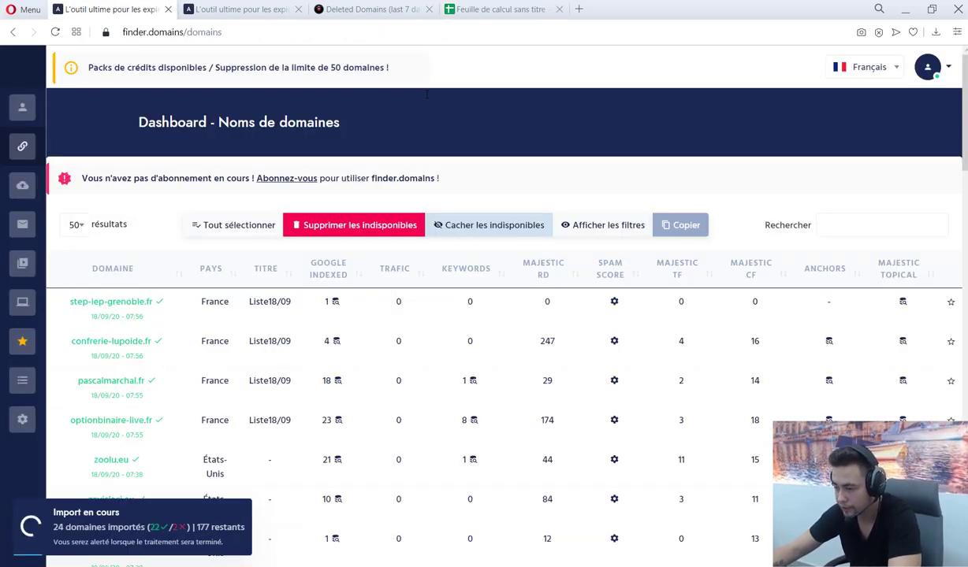
pyautogui.click(609, 224)
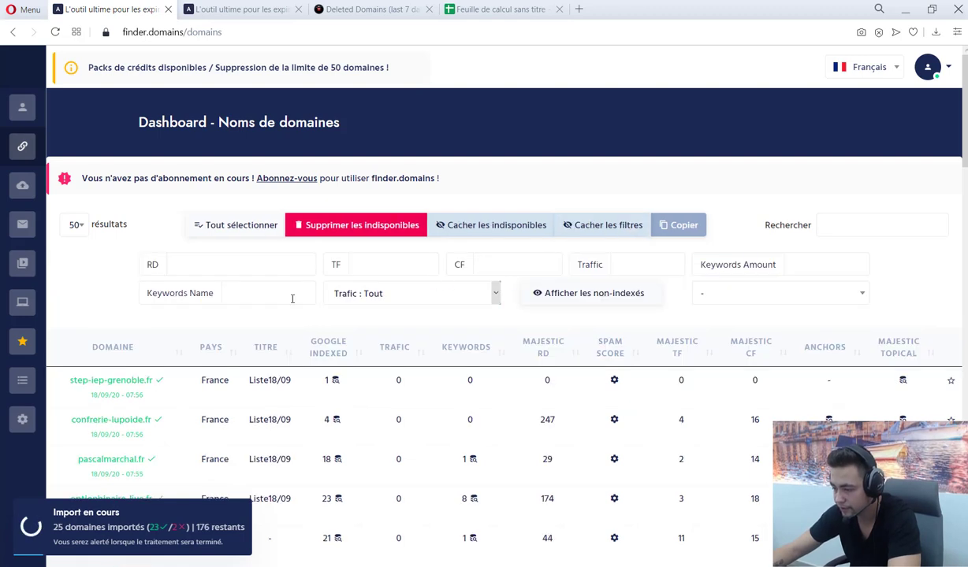
# Try filtering the domains by a traffic of 10, hiding the unavailable domains and showing them again
pyautogui.click(627, 268)
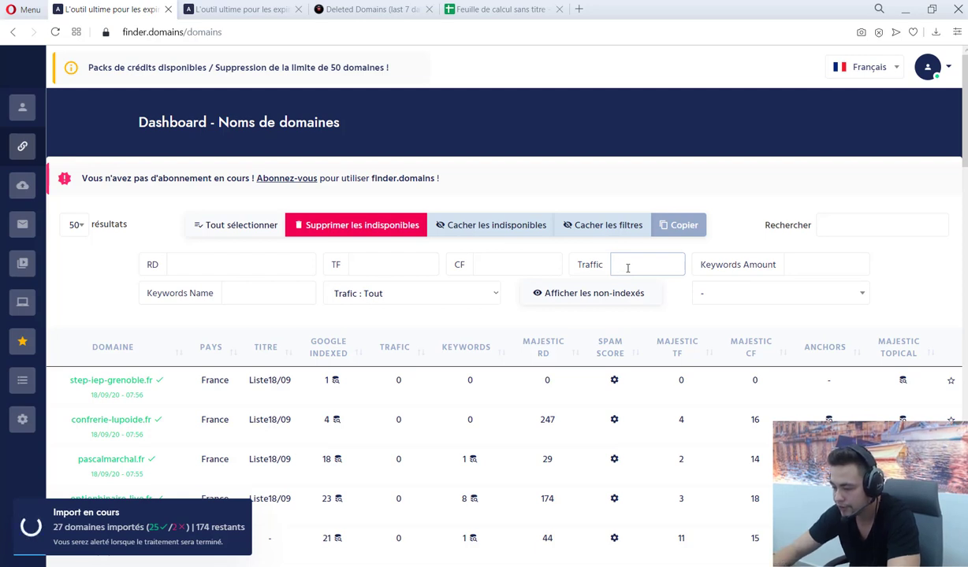
pyautogui.write('10')
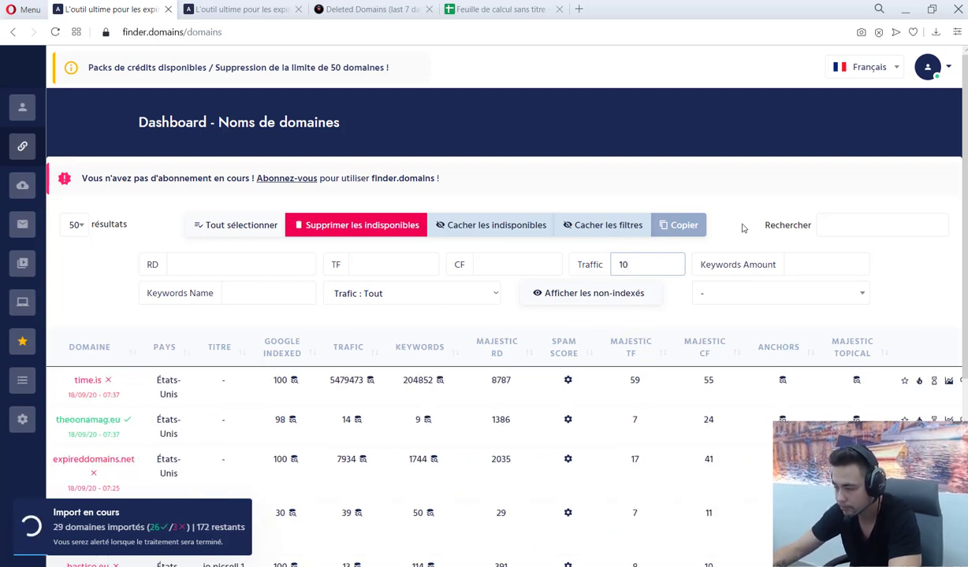
pyautogui.click(722, 212)
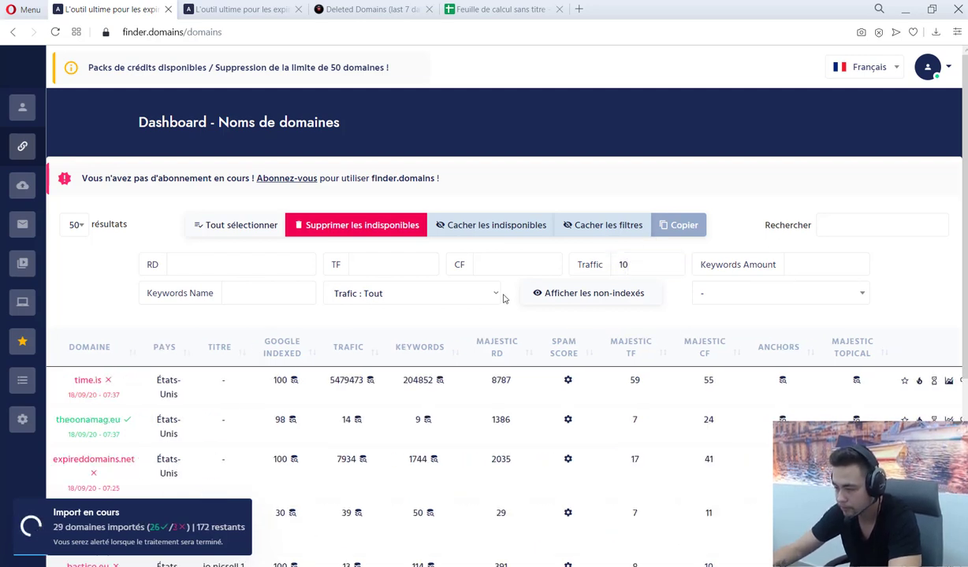
pyautogui.click(533, 228)
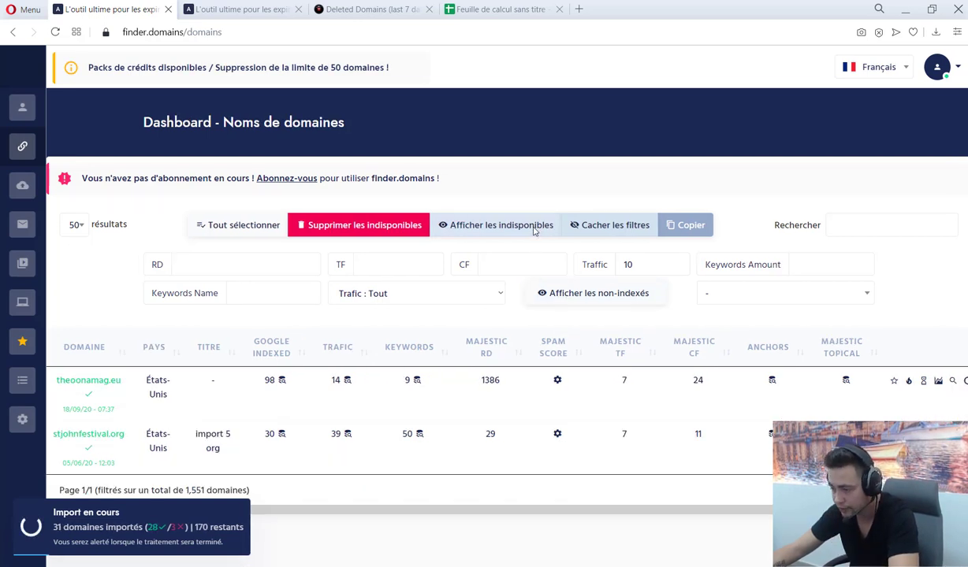
pyautogui.click(534, 229)
pyautogui.click(574, 264)
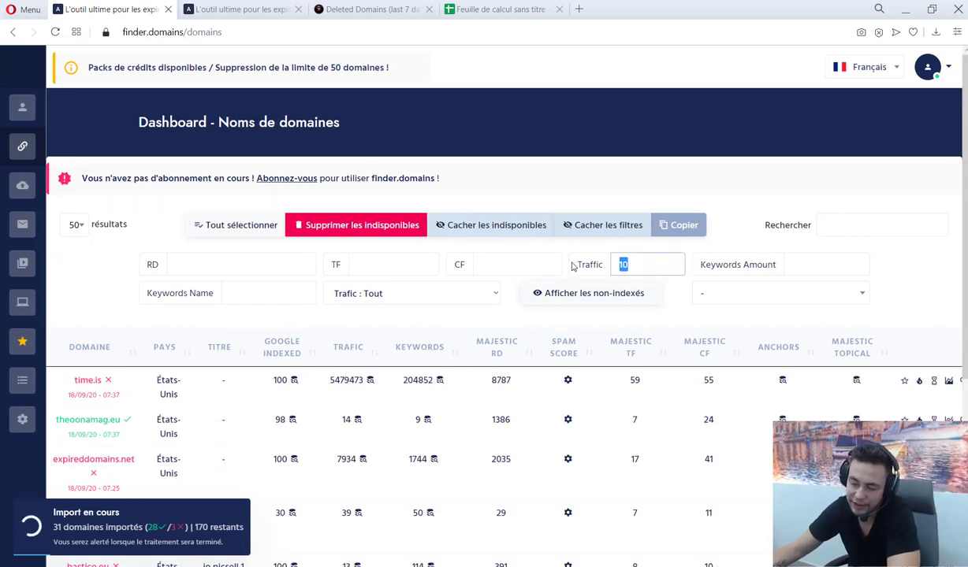
# Set the TF filter to 10, clear the traffic filter and hide the unavailable domains
pyautogui.click(402, 264)
pyautogui.write('10')
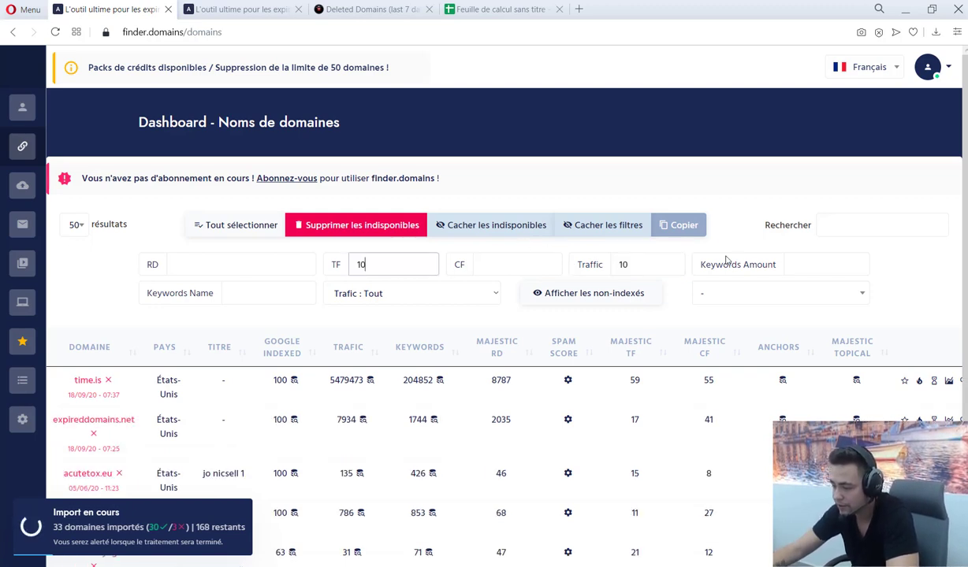
pyautogui.click(640, 266)
pyautogui.press('BackSpace')
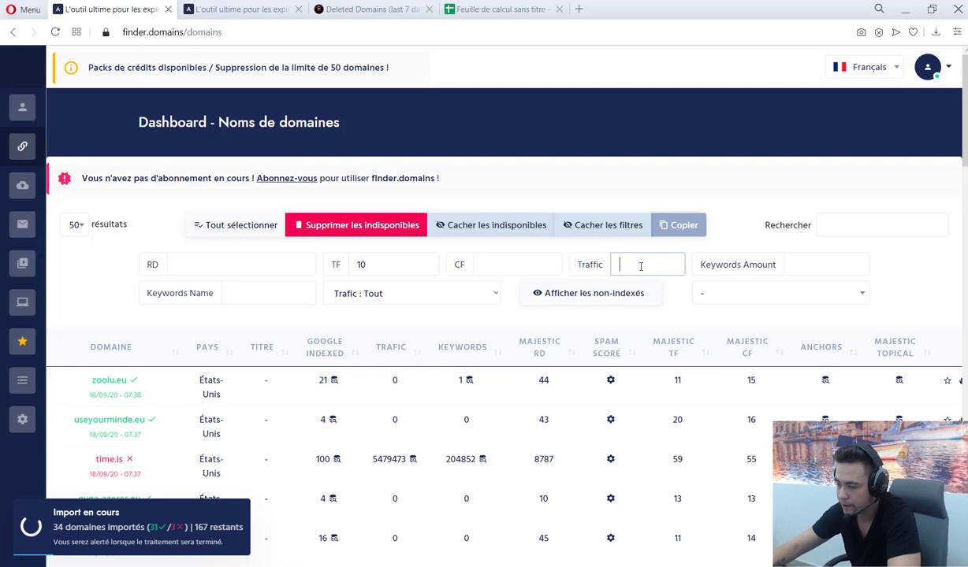
pyautogui.click(501, 227)
pyautogui.scroll(-1, 487, 365)
pyautogui.scroll(-5, 492, 364)
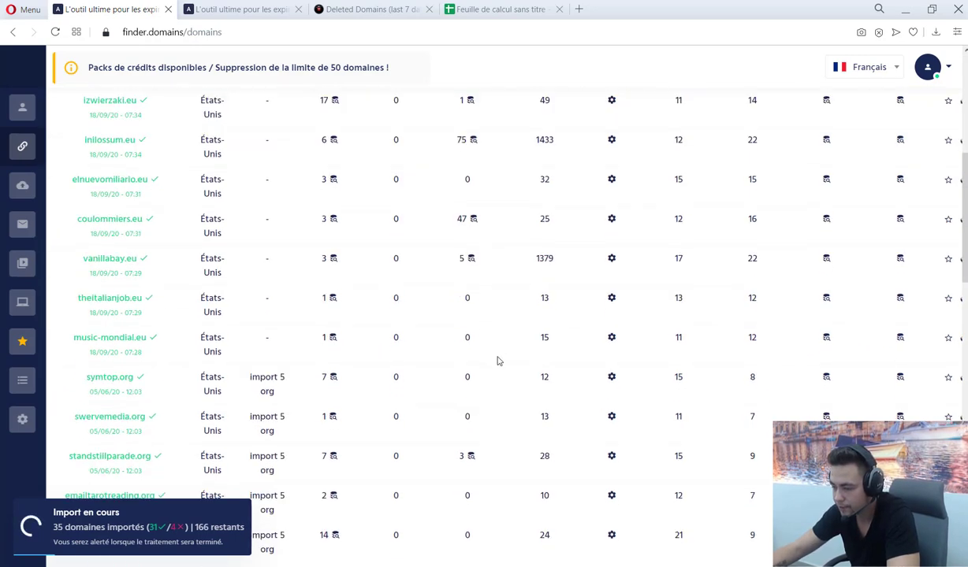
pyautogui.scroll(4, 498, 363)
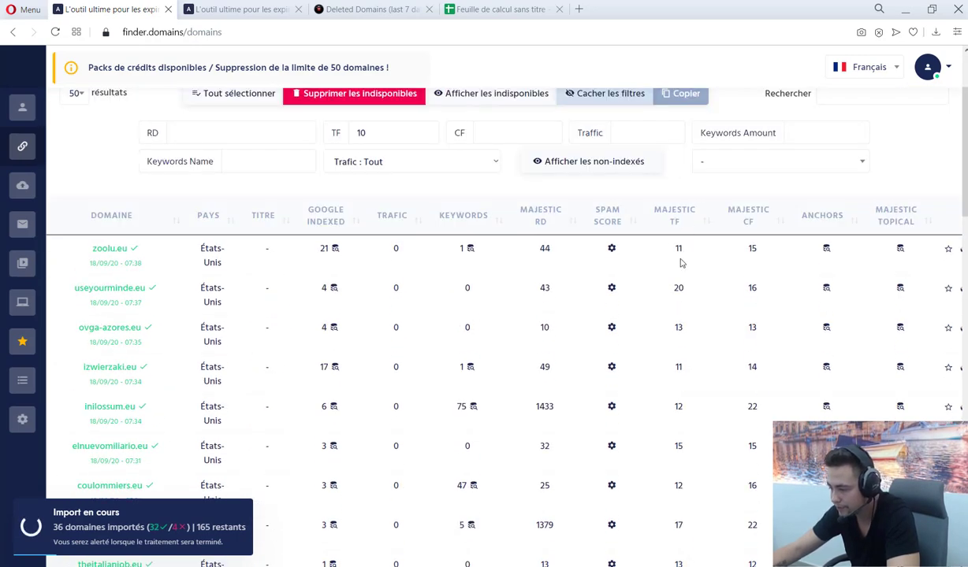
pyautogui.scroll(-1, 682, 482)
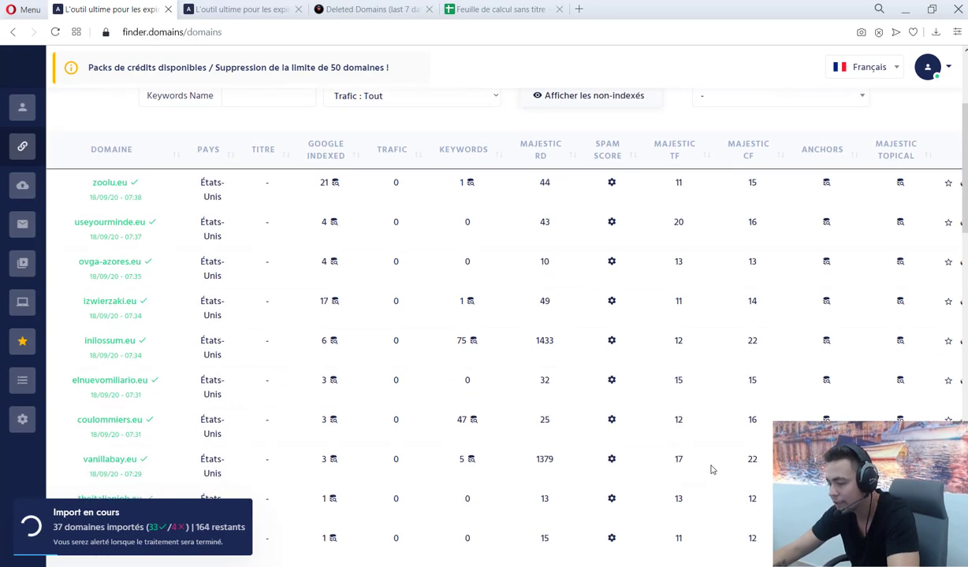
pyautogui.scroll(3, 707, 480)
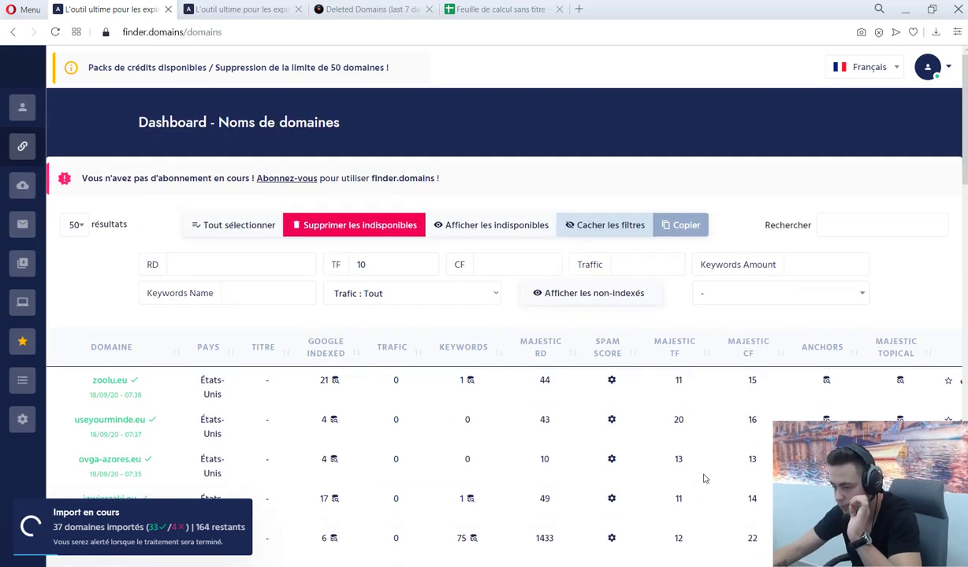
# Copy the filtered finder.domains table and paste it into a new sheet of the Google Sheets spreadsheet
pyautogui.click(666, 223)
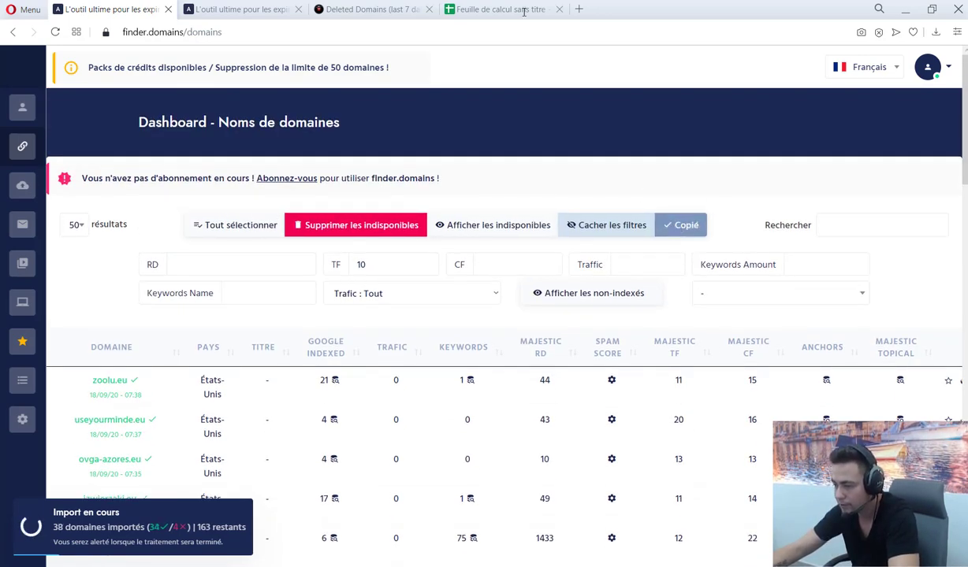
pyautogui.click(504, 9)
pyautogui.click(36, 554)
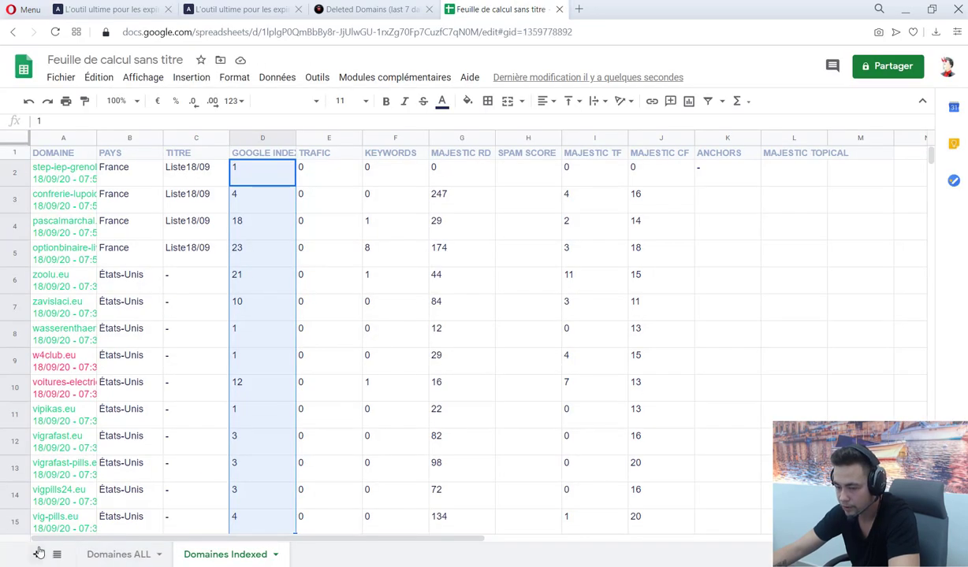
pyautogui.hotkey('ctrl', 'v')
# Rename the new sheet as Domaines Trust Flow >= 10
pyautogui.doubleClick(318, 555)
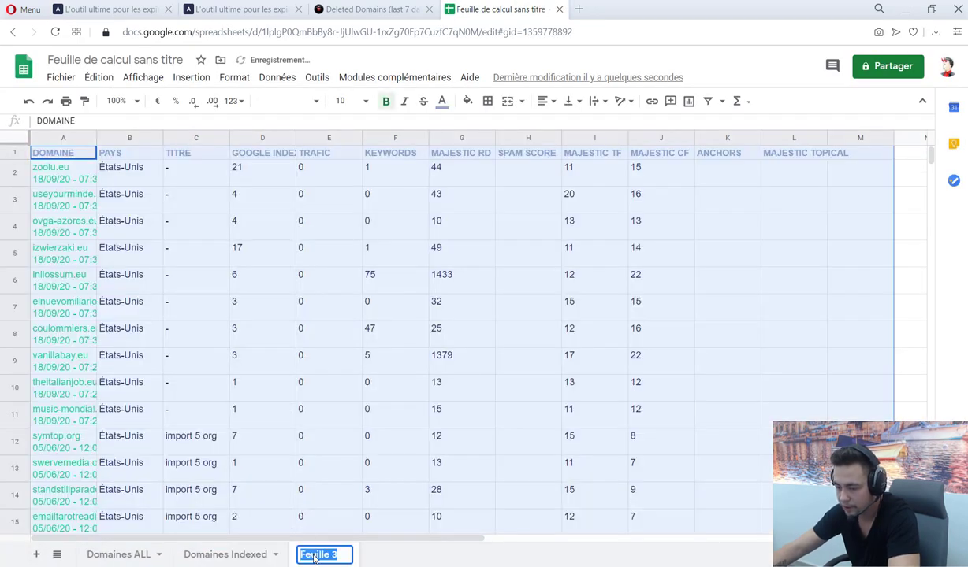
pyautogui.write('Domaines T')
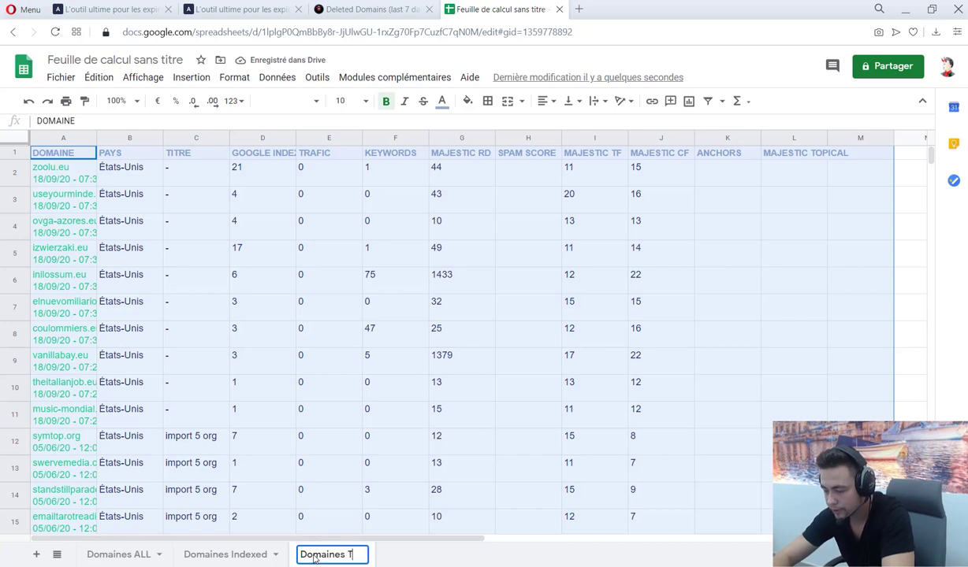
pyautogui.write('urst')
pyautogui.press('BackSpace')
pyautogui.press('BackSpace')
pyautogui.press('BackSpace')
pyautogui.press('BackSpace')
pyautogui.write('rus')
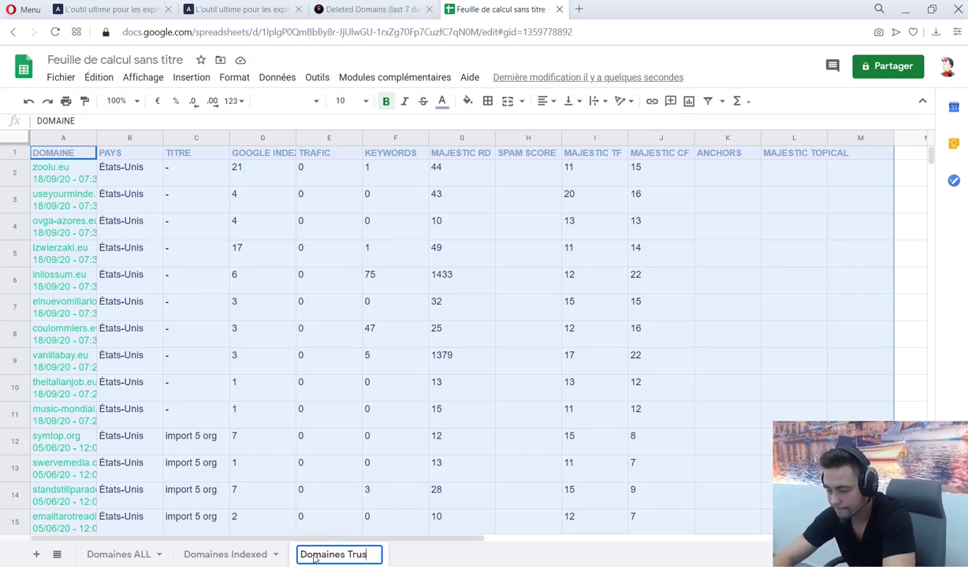
pyautogui.write('t Flox')
pyautogui.press('BackSpace')
pyautogui.press('BackSpace')
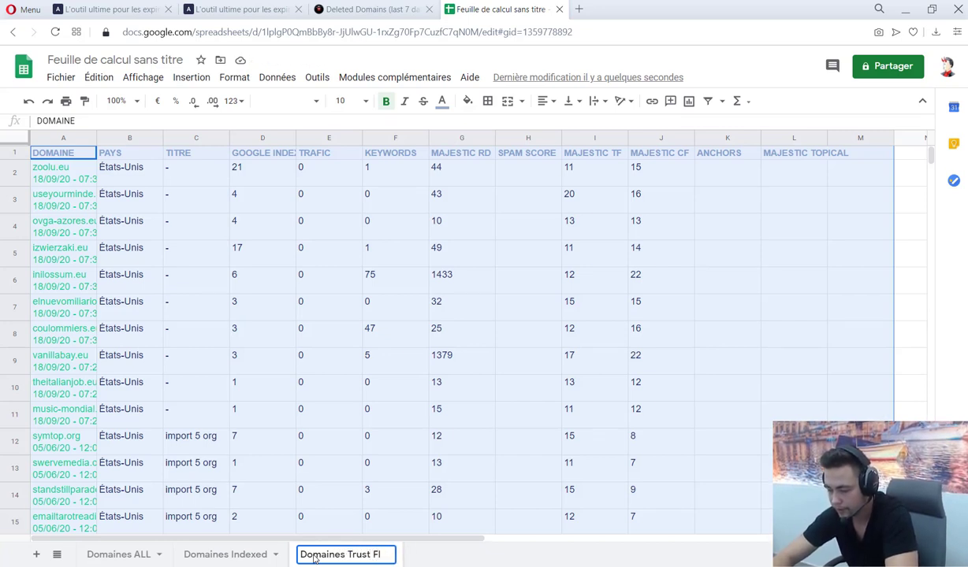
pyautogui.write('ow >= 10')
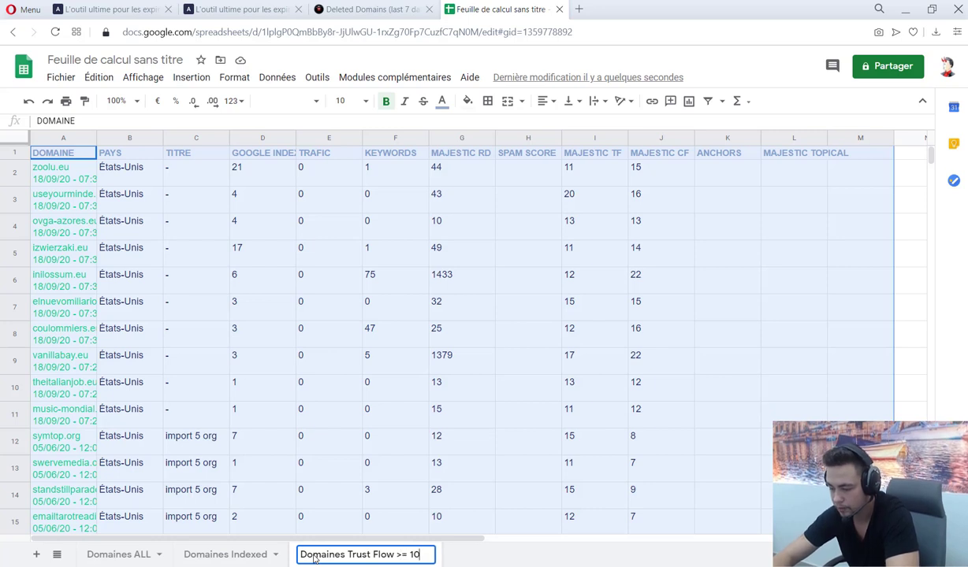
pyautogui.press('Return')
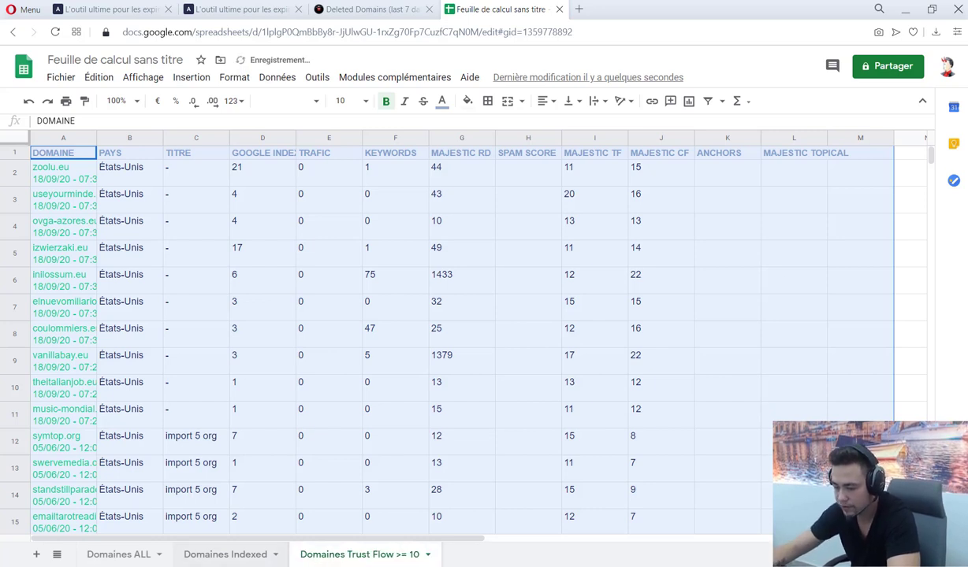
# Examine the Majestic TF values in the sheet and check the import progress in finder.domains
pyautogui.moveTo(577, 179); pyautogui.dragTo(594, 524)
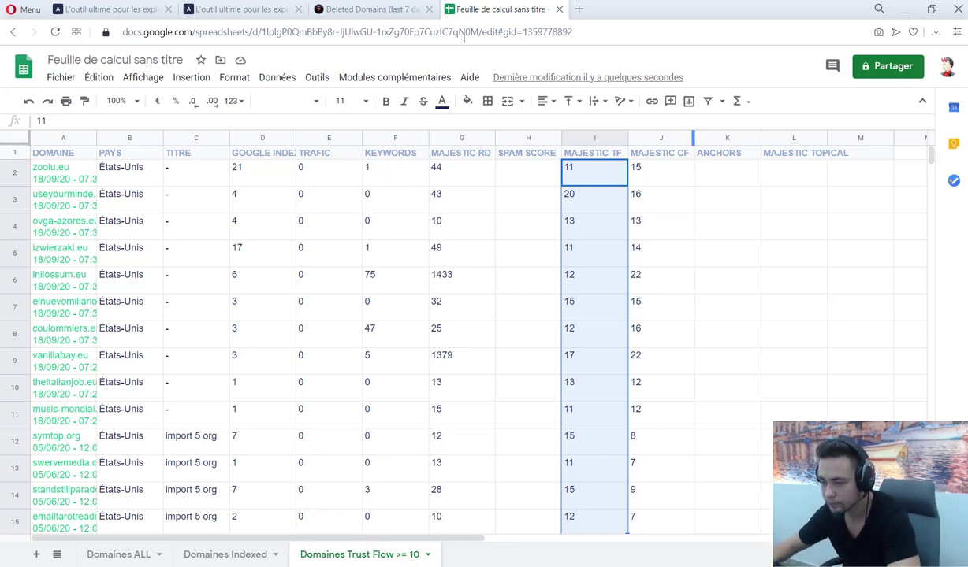
pyautogui.click(241, 9)
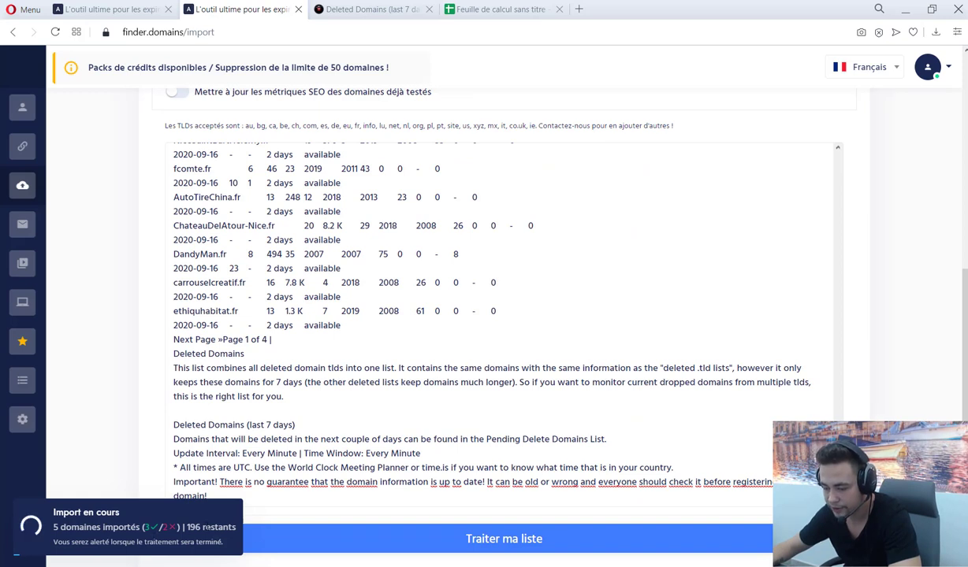
pyautogui.moveTo(237, 530); pyautogui.dragTo(161, 531)
pyautogui.click(95, 10)
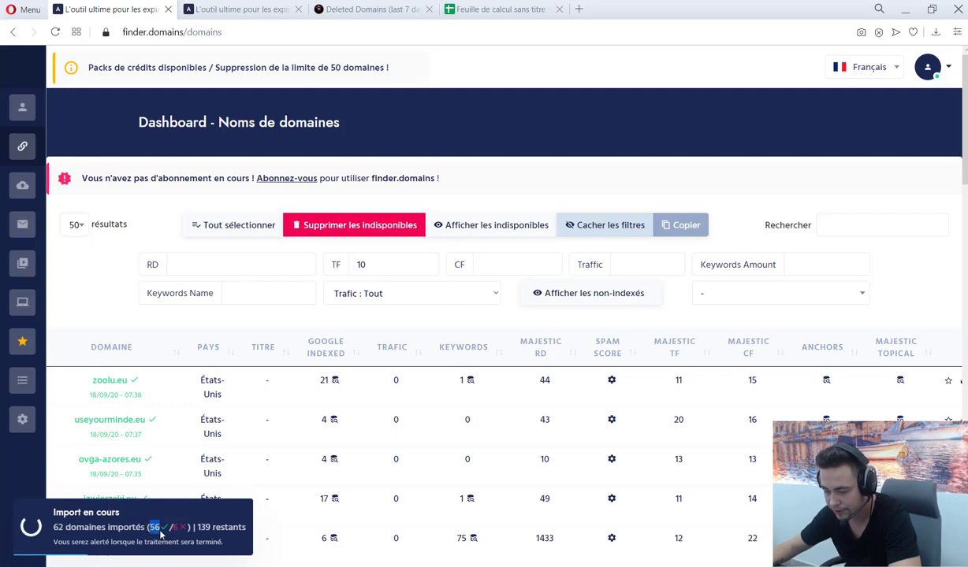
pyautogui.click(110, 298)
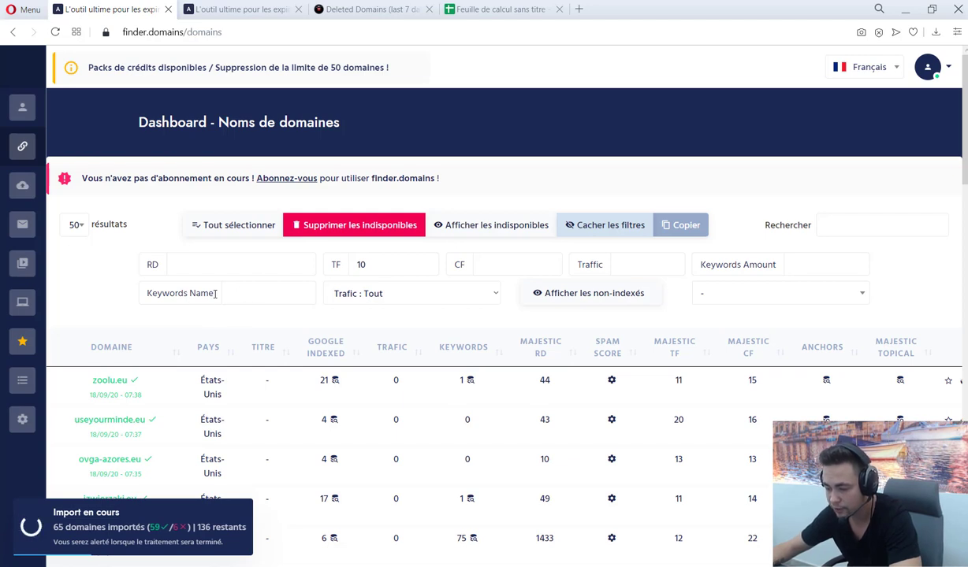
# Clear the TF filter and filter the domains by the keyword name .pdf
pyautogui.doubleClick(379, 264)
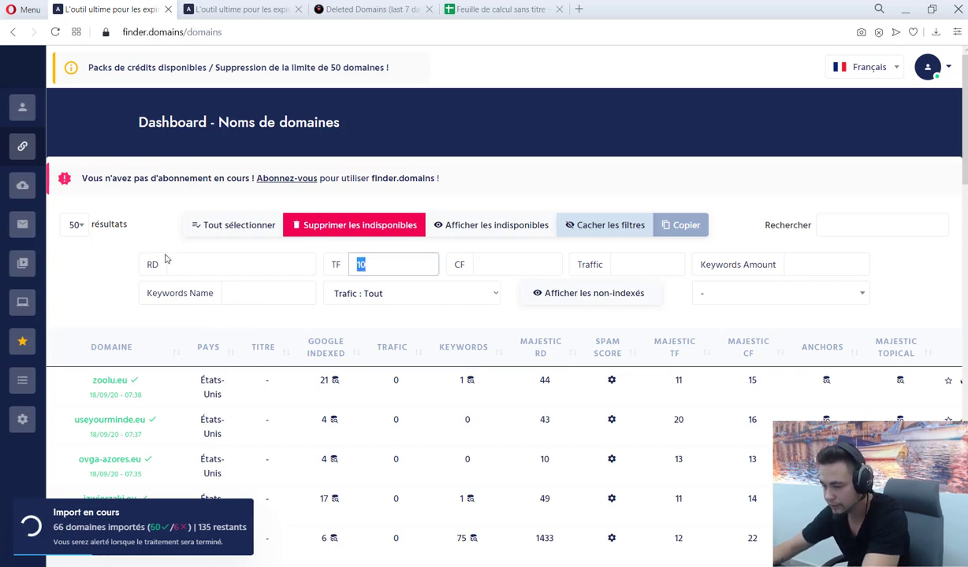
pyautogui.press('BackSpace')
pyautogui.click(236, 295)
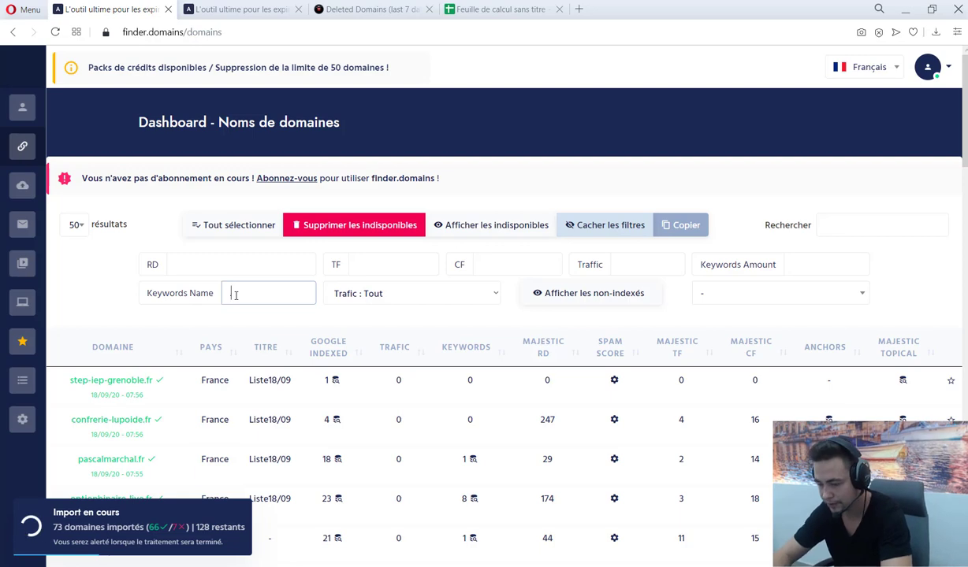
pyautogui.write('pdf')
pyautogui.scroll(-3, 217, 315)
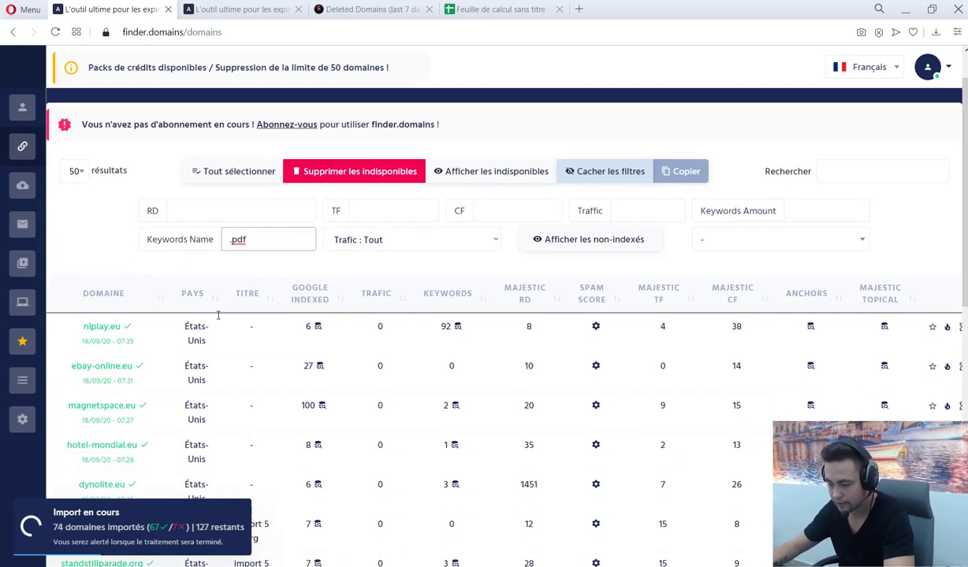
# Examine the Google-indexed URLs of ebay-online.eu for PDF files
pyautogui.click(319, 288)
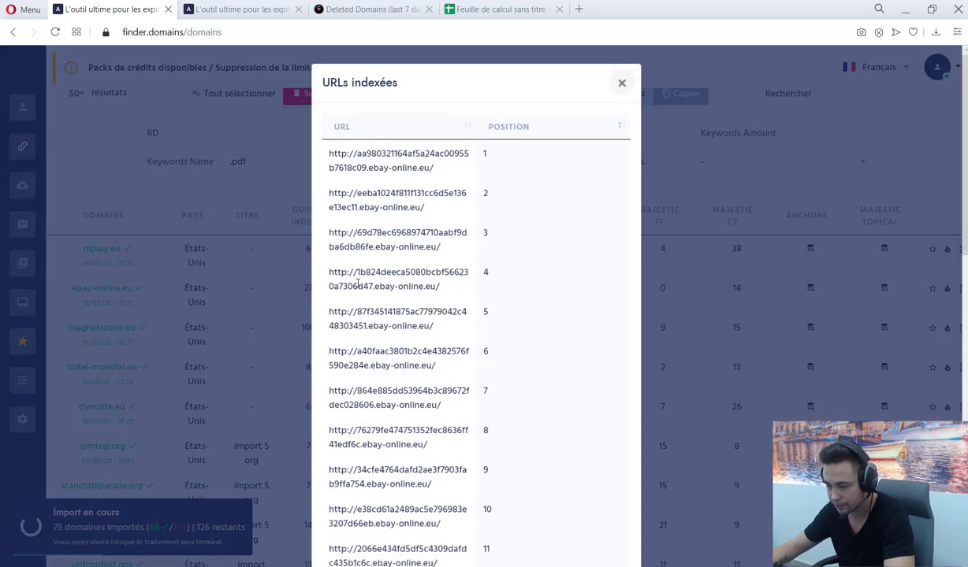
pyautogui.scroll(-10, 375, 339)
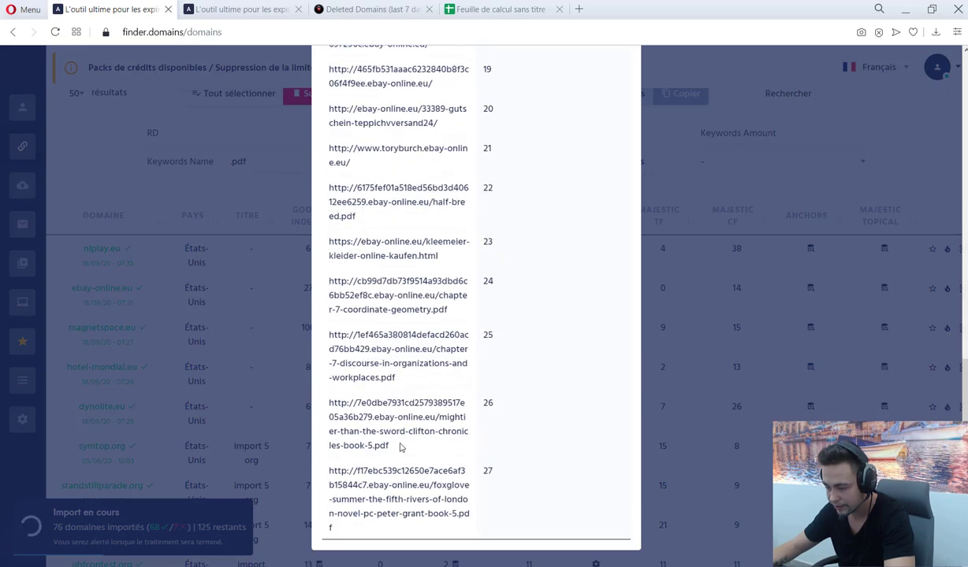
pyautogui.moveTo(389, 446); pyautogui.dragTo(438, 417)
pyautogui.click(308, 284)
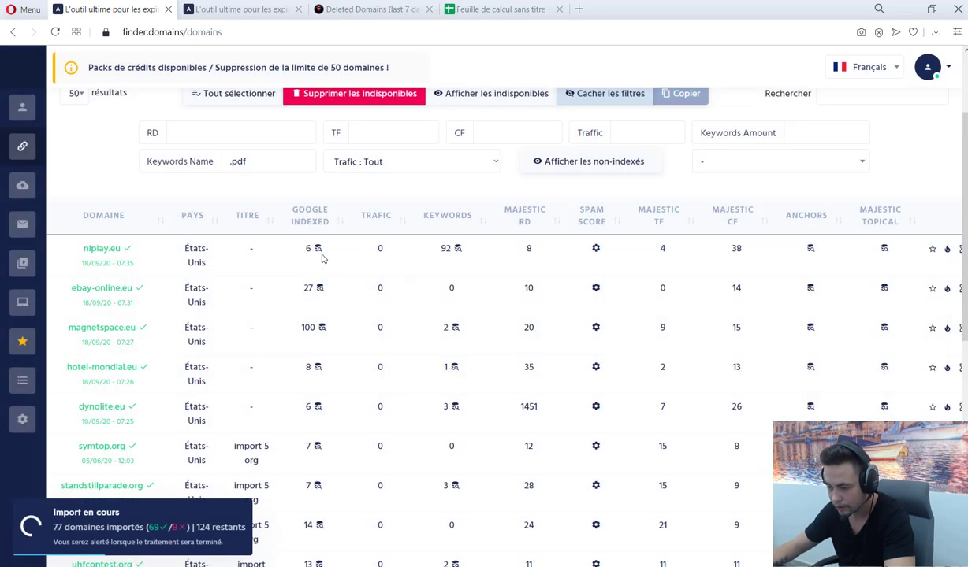
# Examine the Google-indexed URLs of nlplay.eu for PDF files
pyautogui.click(315, 249)
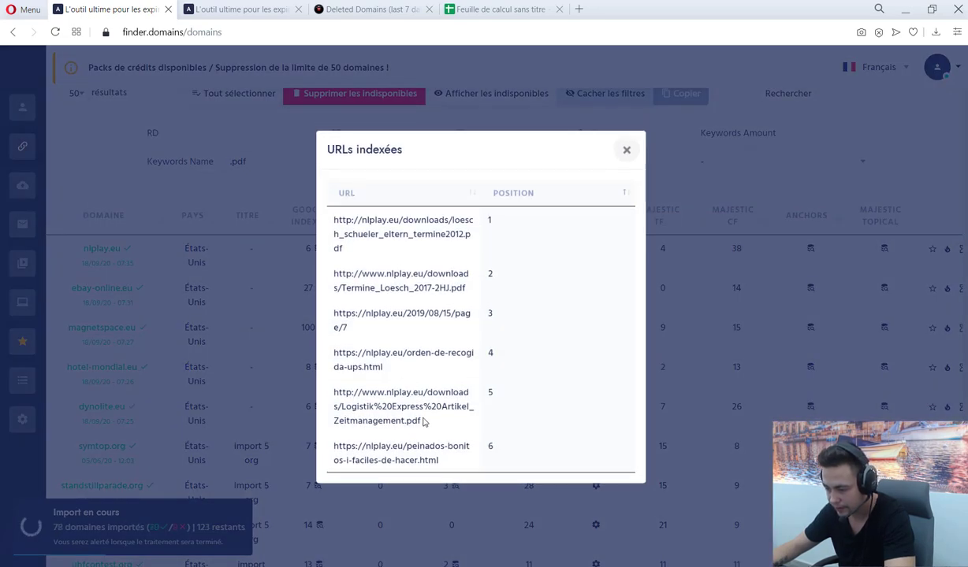
pyautogui.moveTo(423, 421); pyautogui.dragTo(344, 406)
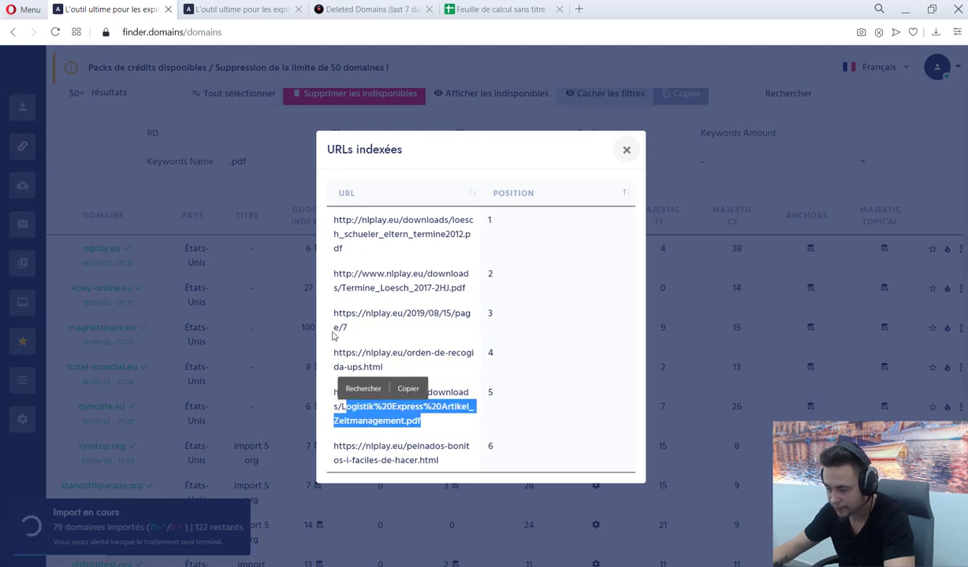
pyautogui.click(368, 405)
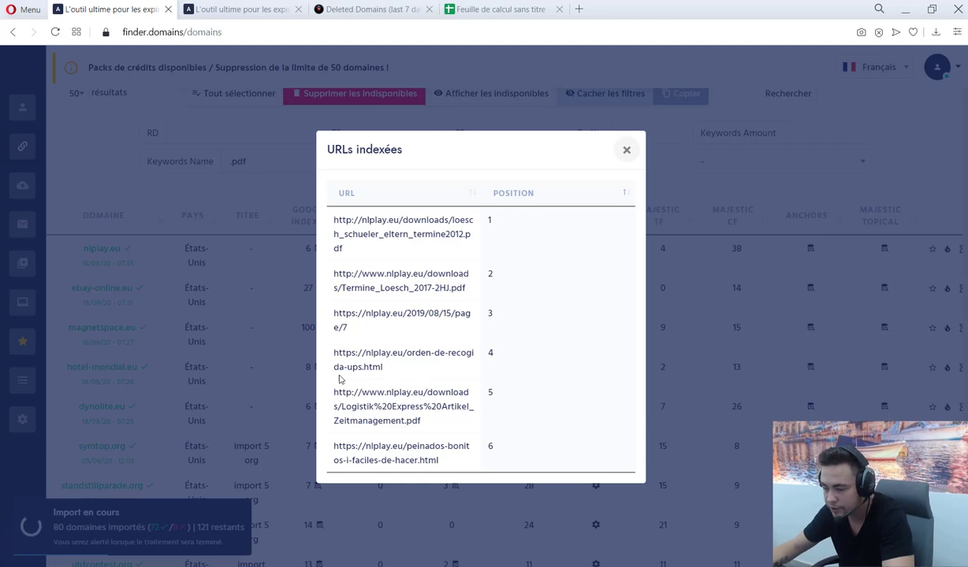
pyautogui.click(287, 357)
# Examine the Google-indexed URLs of symtop.org for PDF files and close the list
pyautogui.click(317, 447)
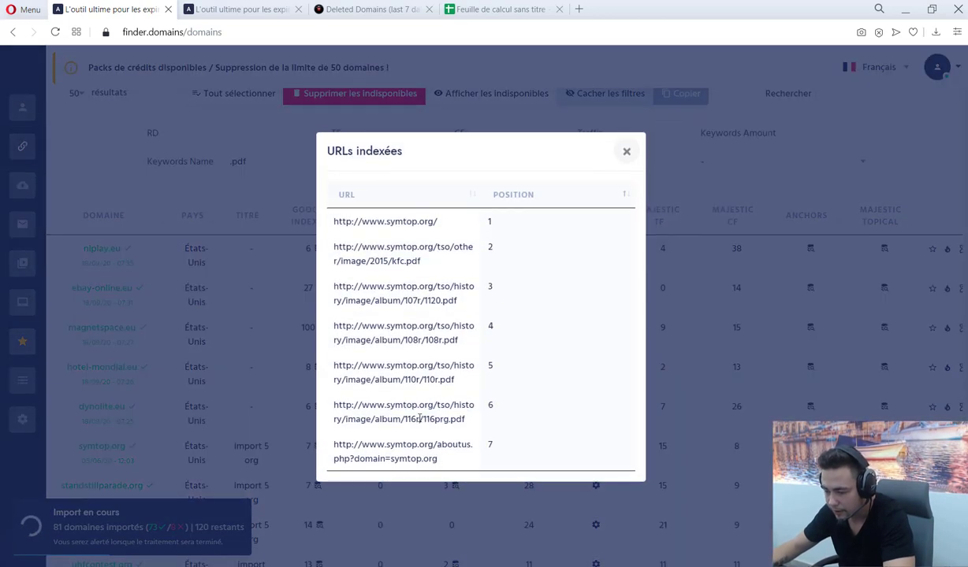
pyautogui.moveTo(466, 420); pyautogui.dragTo(404, 420)
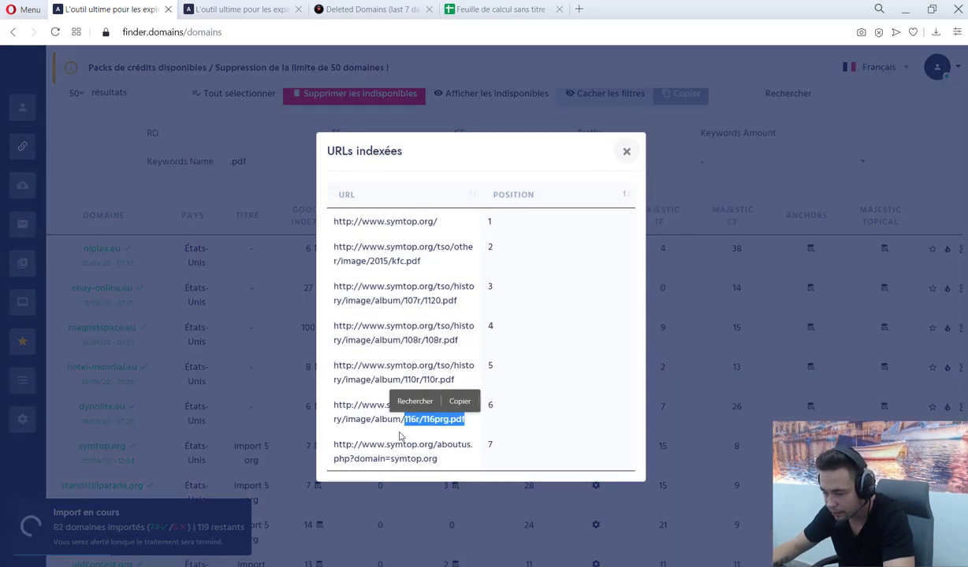
pyautogui.moveTo(446, 445); pyautogui.dragTo(459, 449)
pyautogui.click(447, 462)
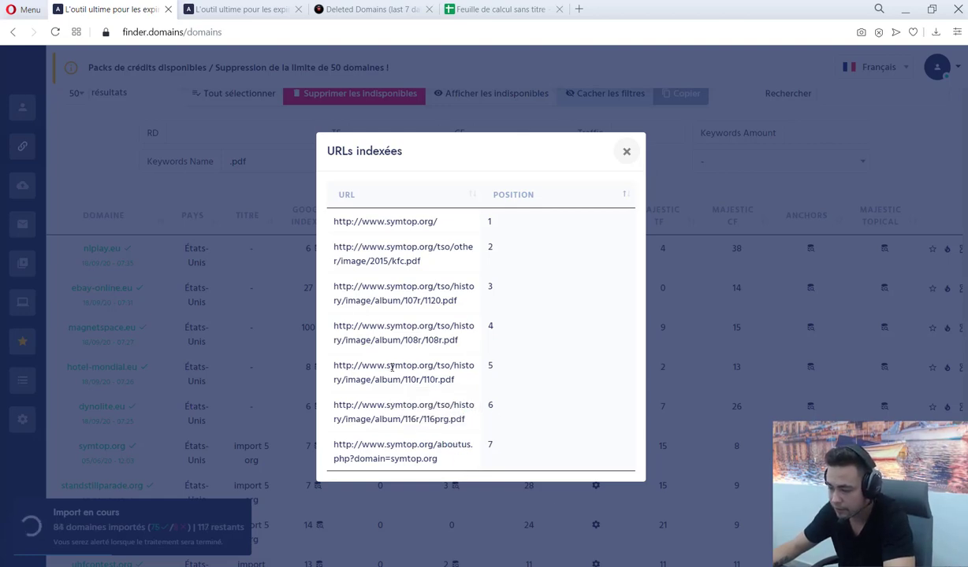
pyautogui.click(271, 307)
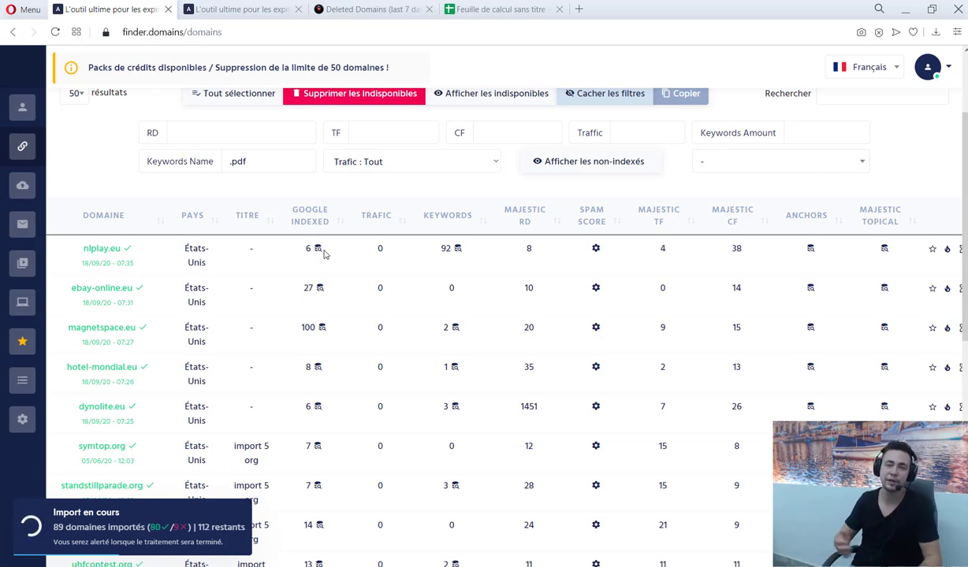
# Filter the domains by the keyword name .asp and search the indexed URLs of dynolite.eu for asp
pyautogui.tripleClick(277, 168)
pyautogui.write('.asp')
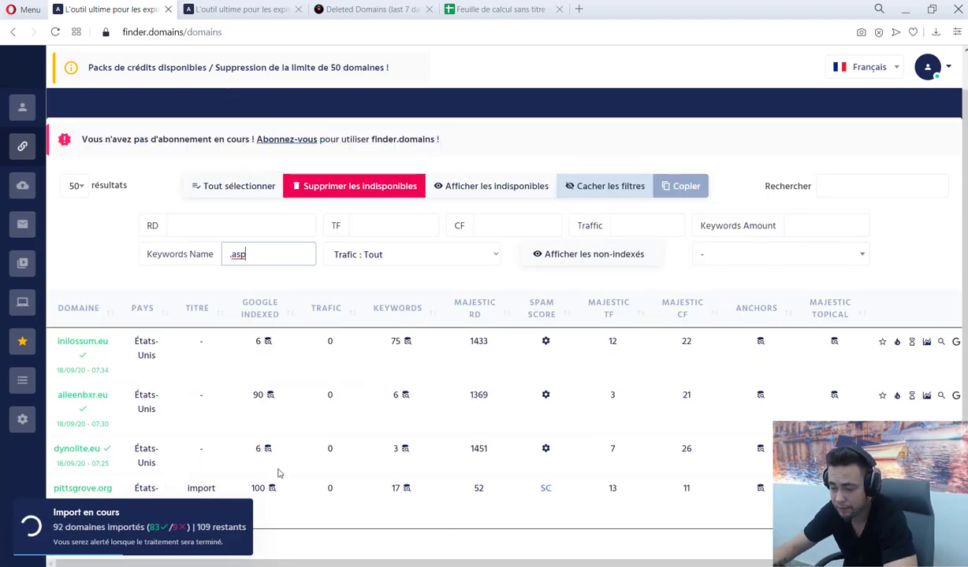
pyautogui.click(267, 449)
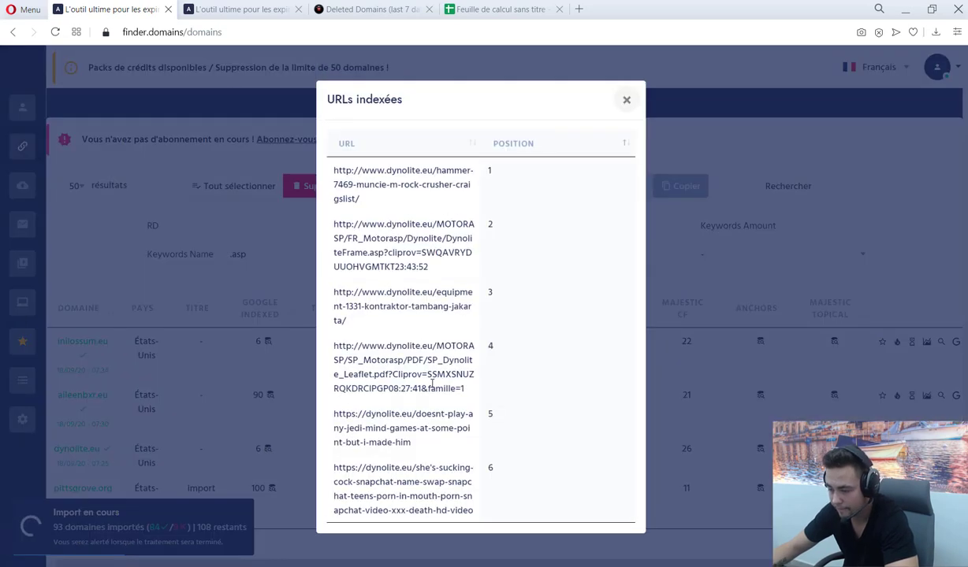
pyautogui.hotkey('ctrl', 'f')
pyautogui.write('asp')
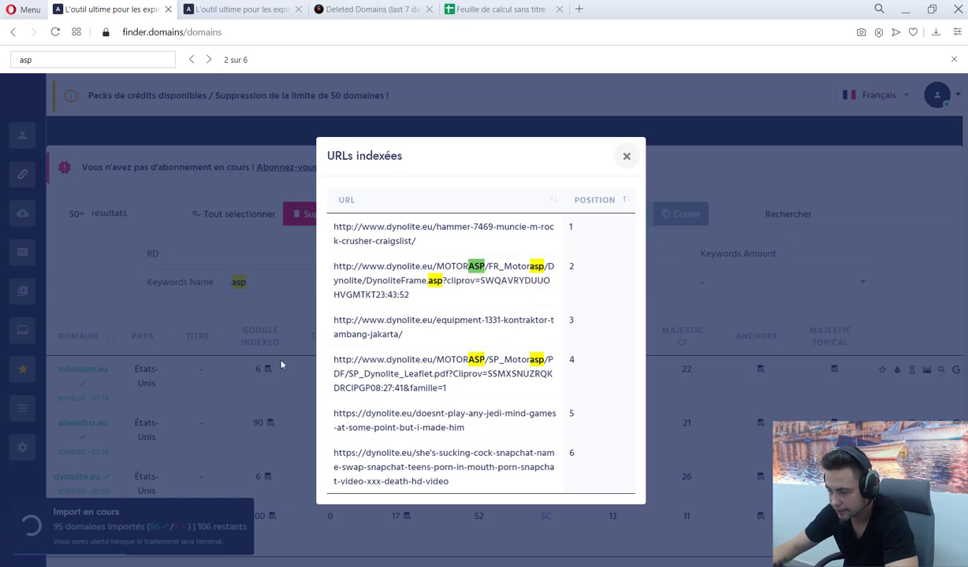
pyautogui.click(272, 391)
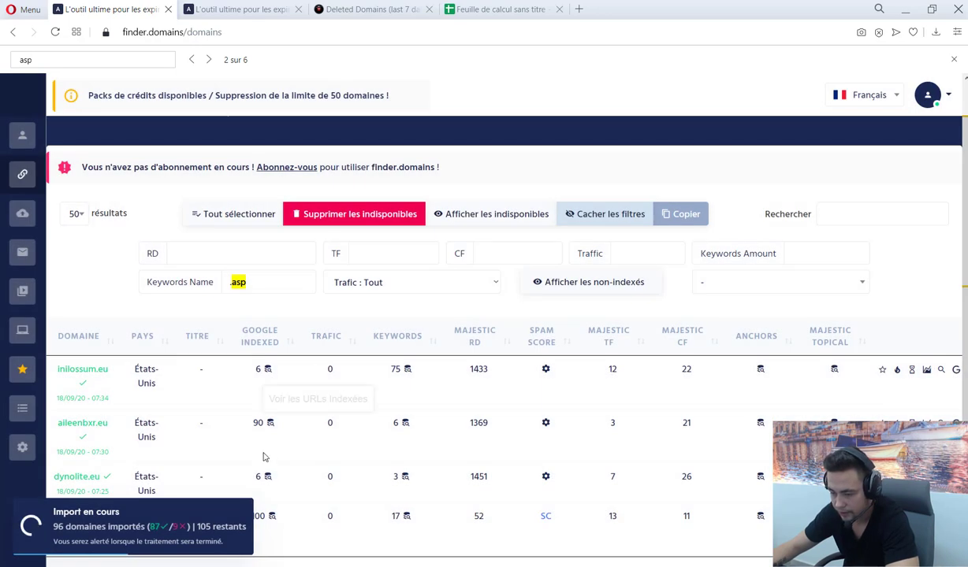
pyautogui.click(267, 477)
pyautogui.click(247, 396)
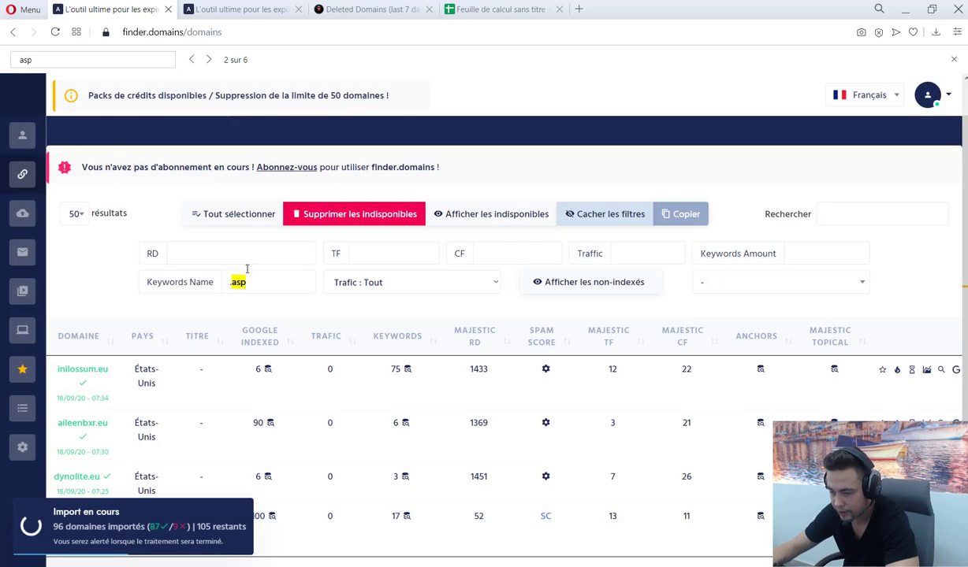
# Filter the domains by the keyword name cgv and check the indexed URLs of step-iep-grenoble.fr and confrerie-lupoide.fr
pyautogui.doubleClick(248, 280)
pyautogui.write('cgv')
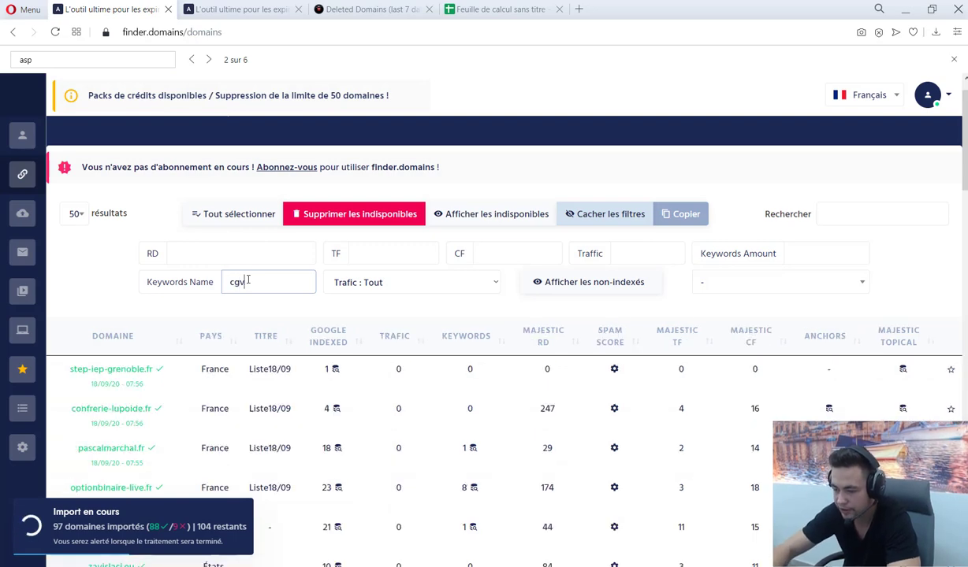
pyautogui.click(334, 369)
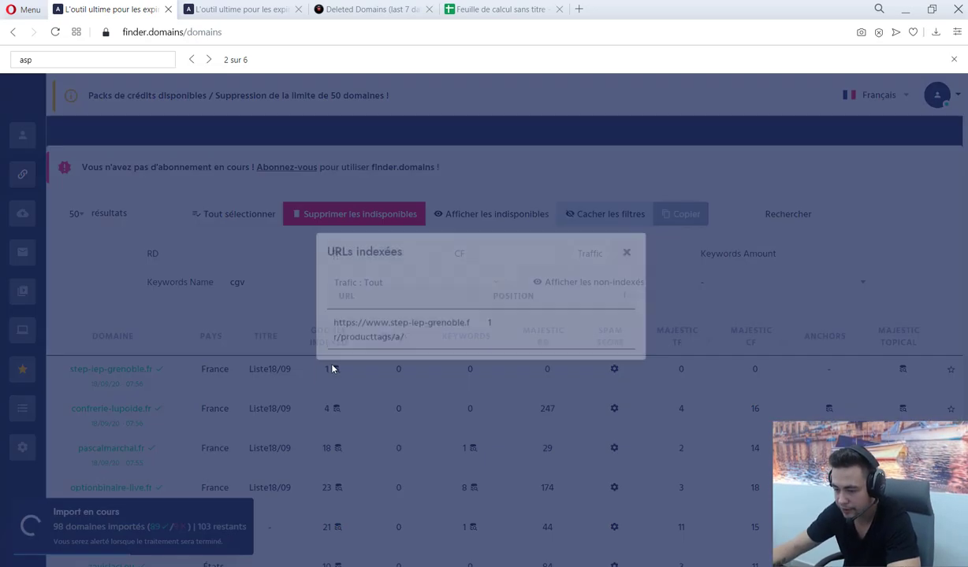
pyautogui.click(338, 406)
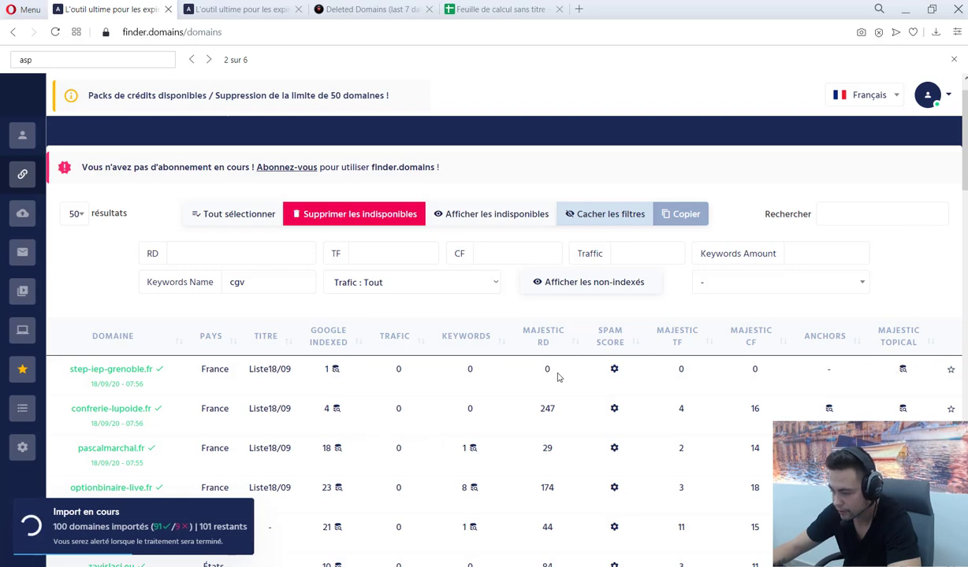
pyautogui.click(340, 407)
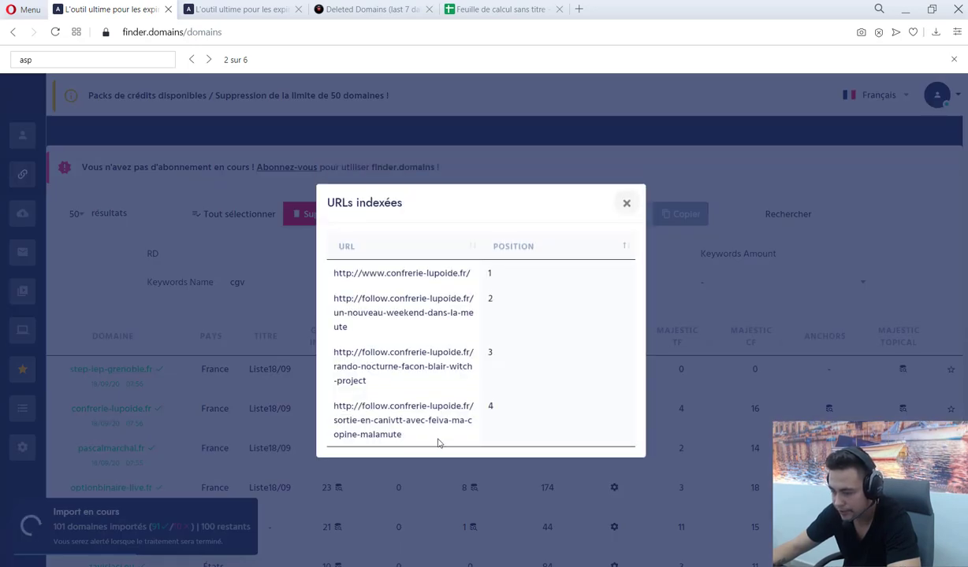
pyautogui.moveTo(426, 434); pyautogui.dragTo(270, 396)
pyautogui.click(244, 380)
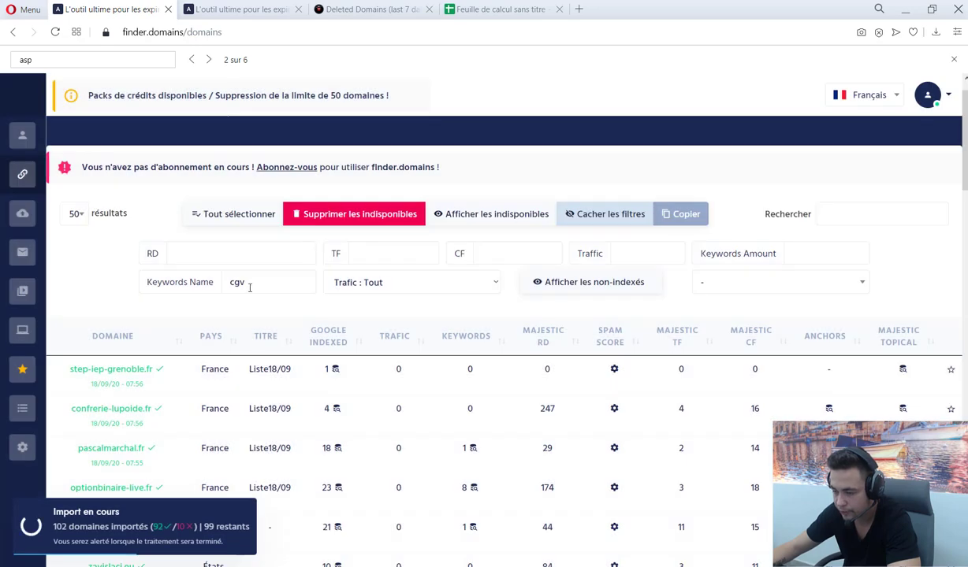
# Filter the domains by the keyword name legal and search the indexed URLs of queridosoldado.org for legal
pyautogui.doubleClick(249, 286)
pyautogui.write('legal')
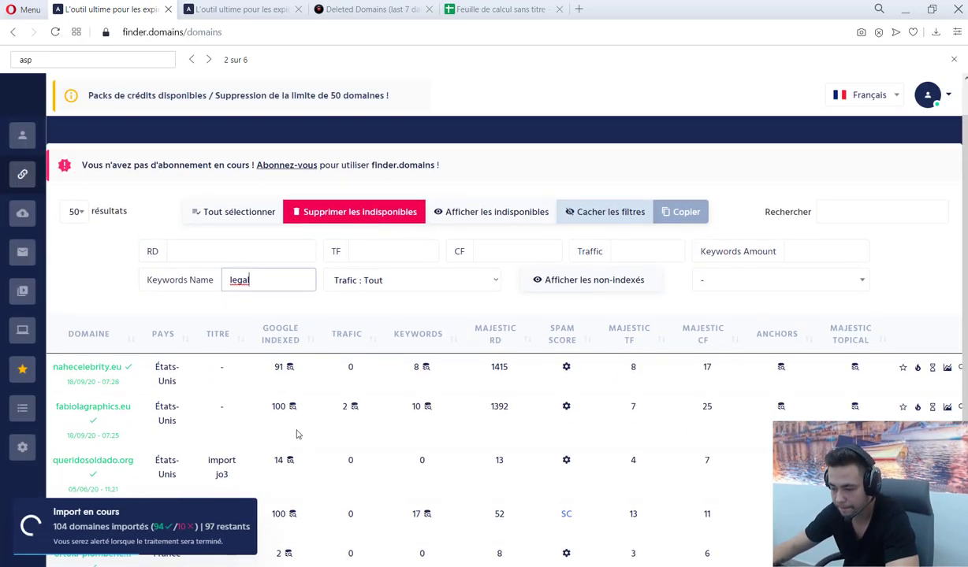
pyautogui.click(288, 461)
pyautogui.hotkey('ctrl', 'f')
pyautogui.write('le')
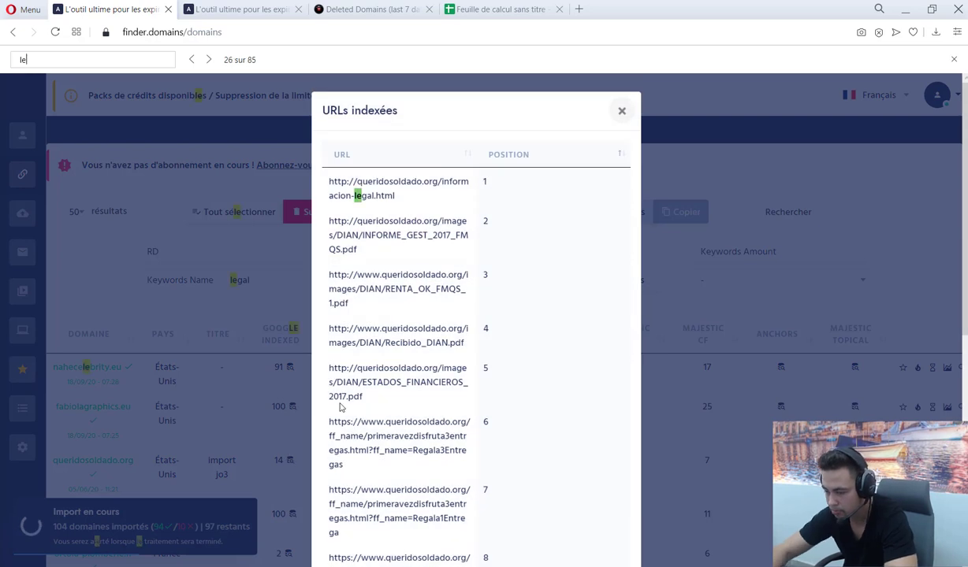
pyautogui.write('gal')
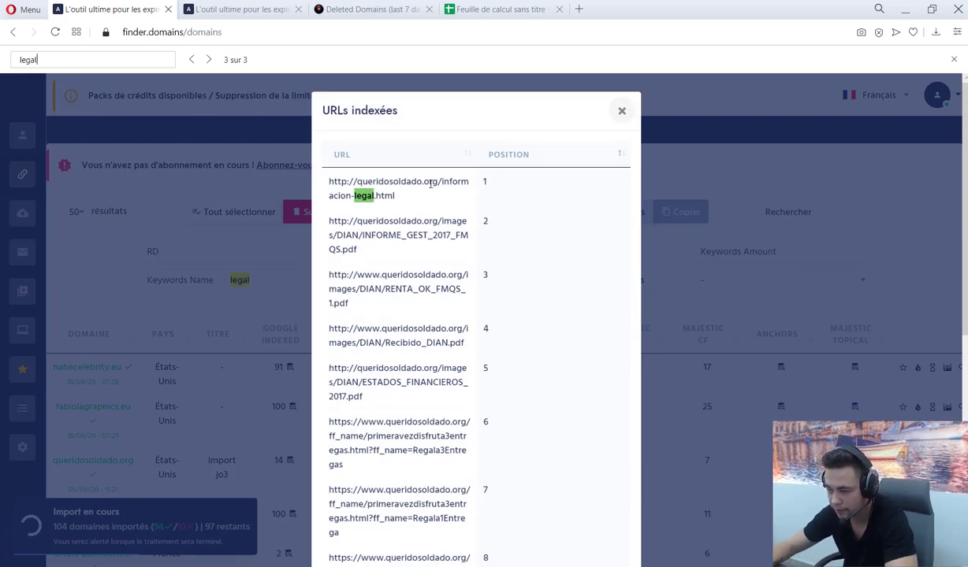
pyautogui.moveTo(404, 200); pyautogui.dragTo(442, 181)
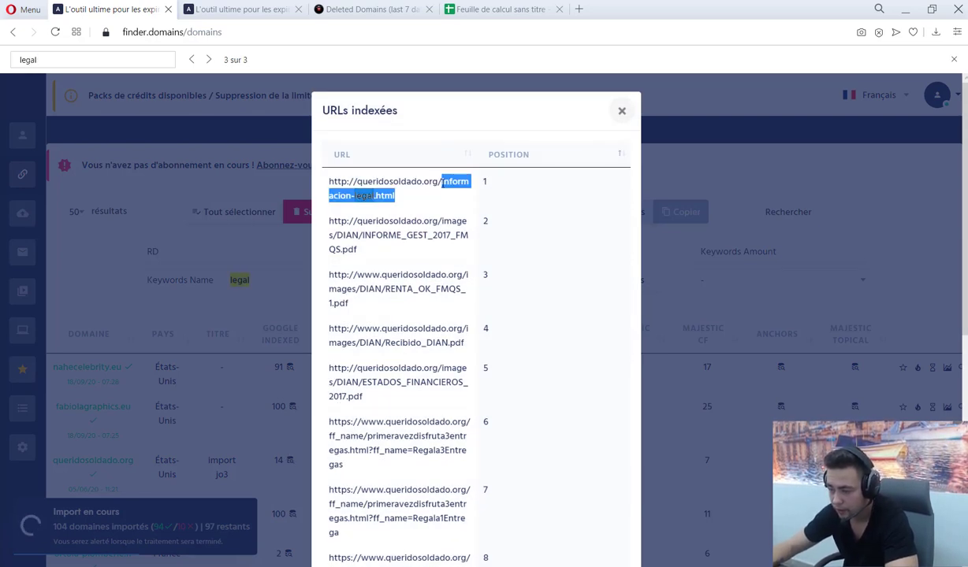